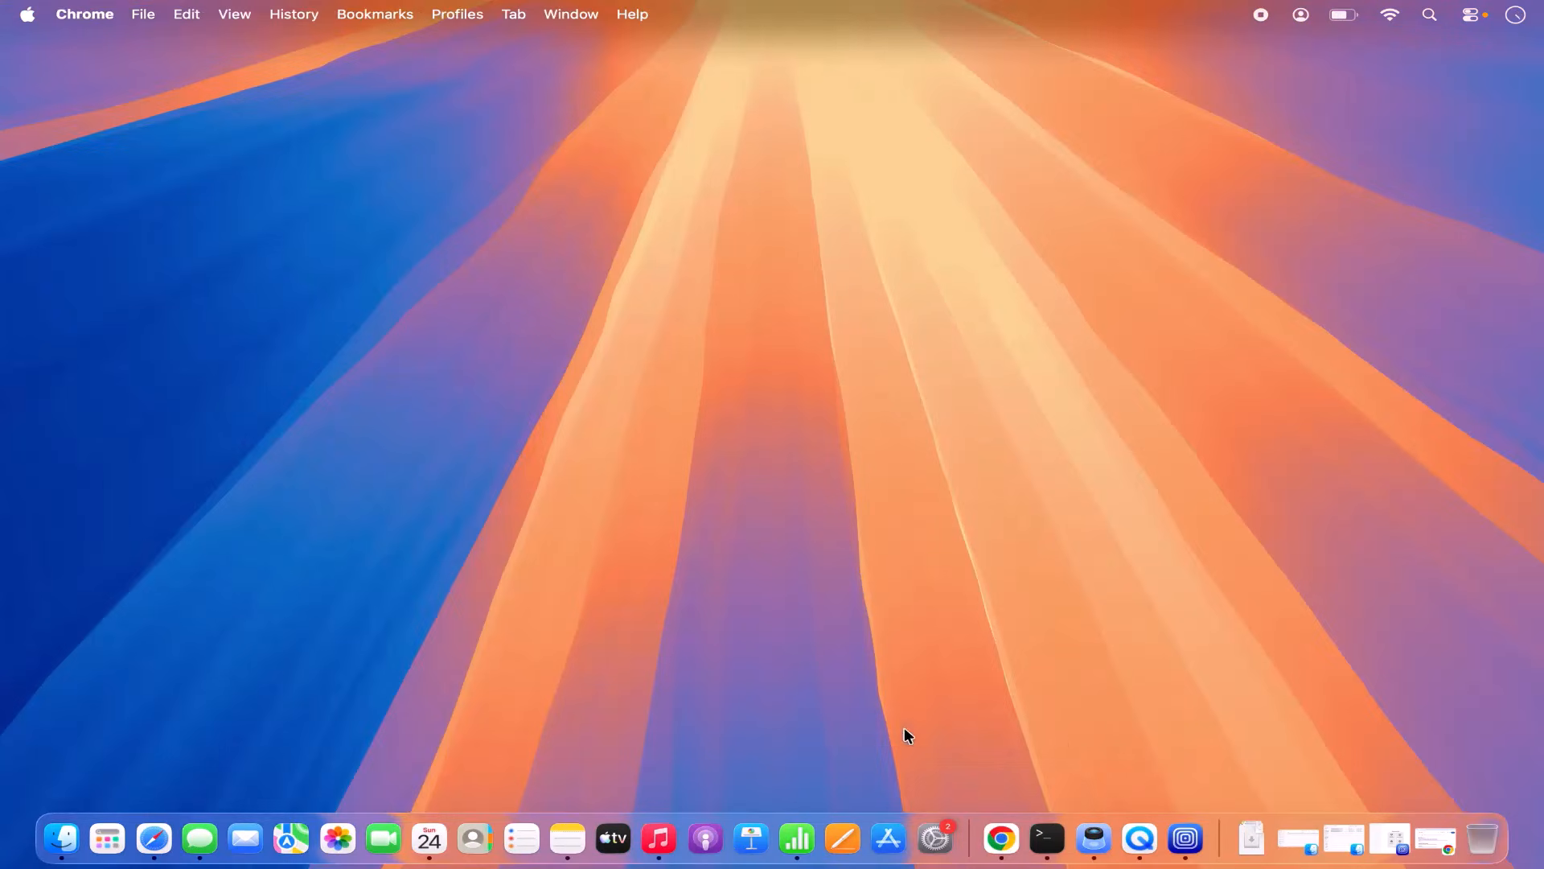
Step: Open ubuntu.com from Chrome's search results and show its Download Ubuntu menu
{"action": "left_click", "coordinate": [1002, 837]}
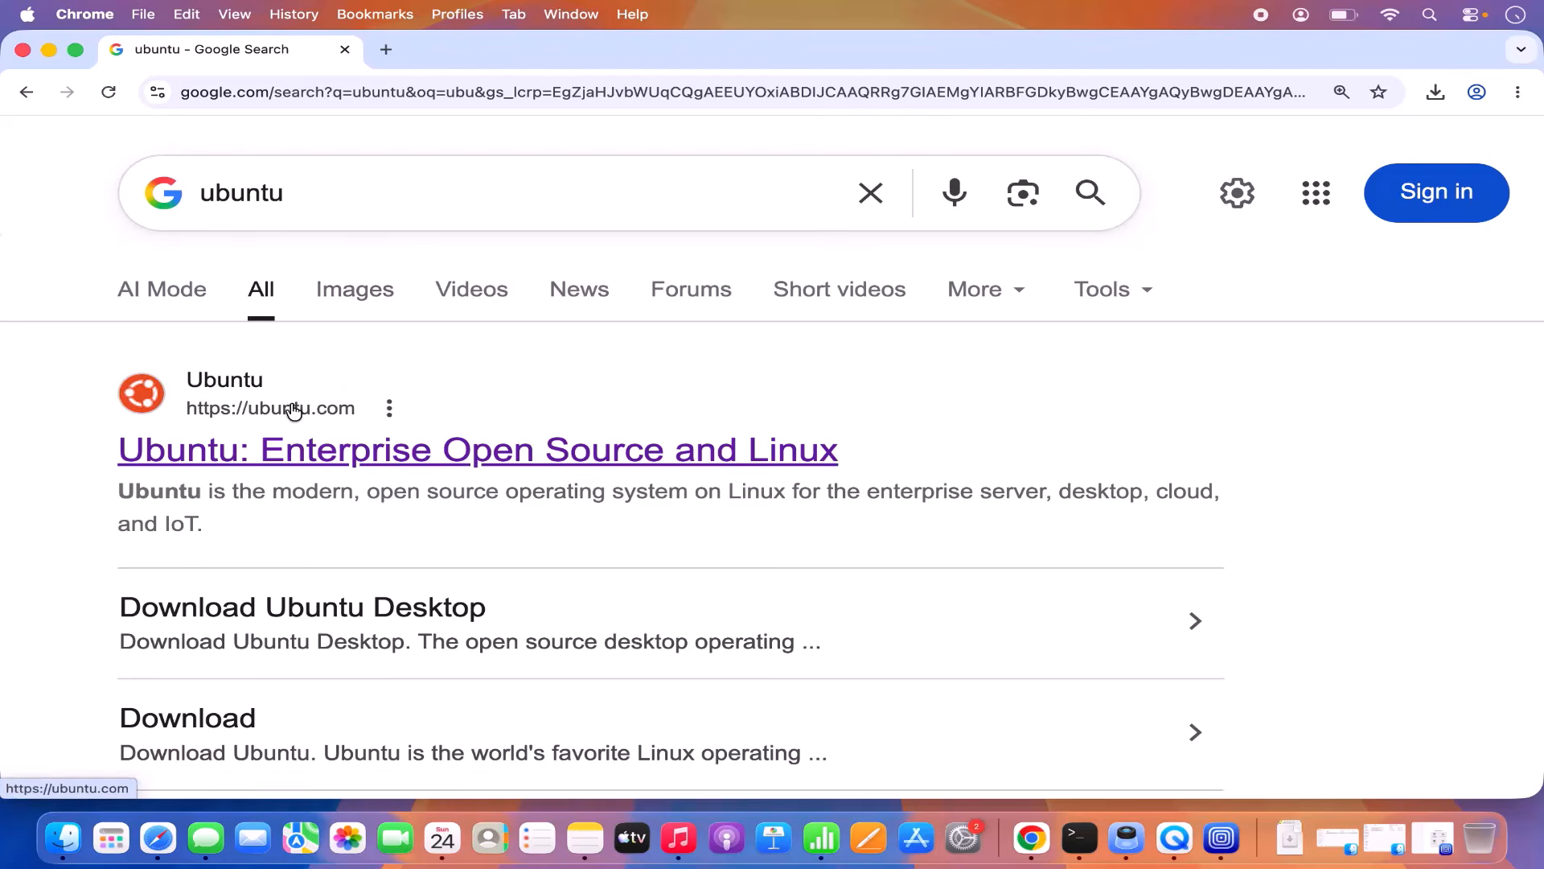
{"action": "left_click", "coordinate": [542, 456]}
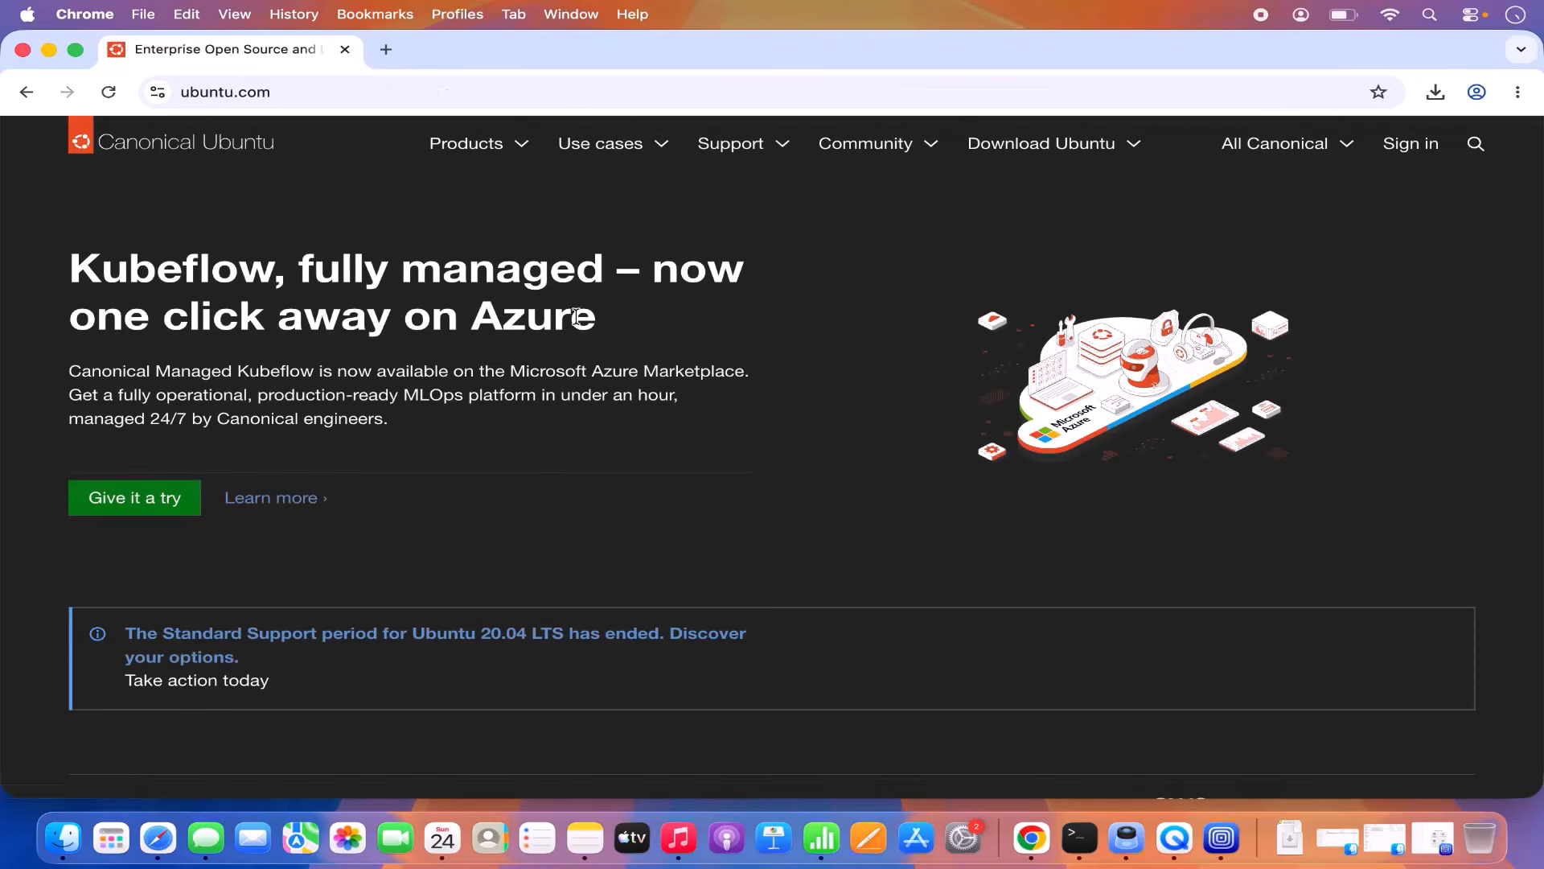
{"action": "left_click", "coordinate": [1042, 148]}
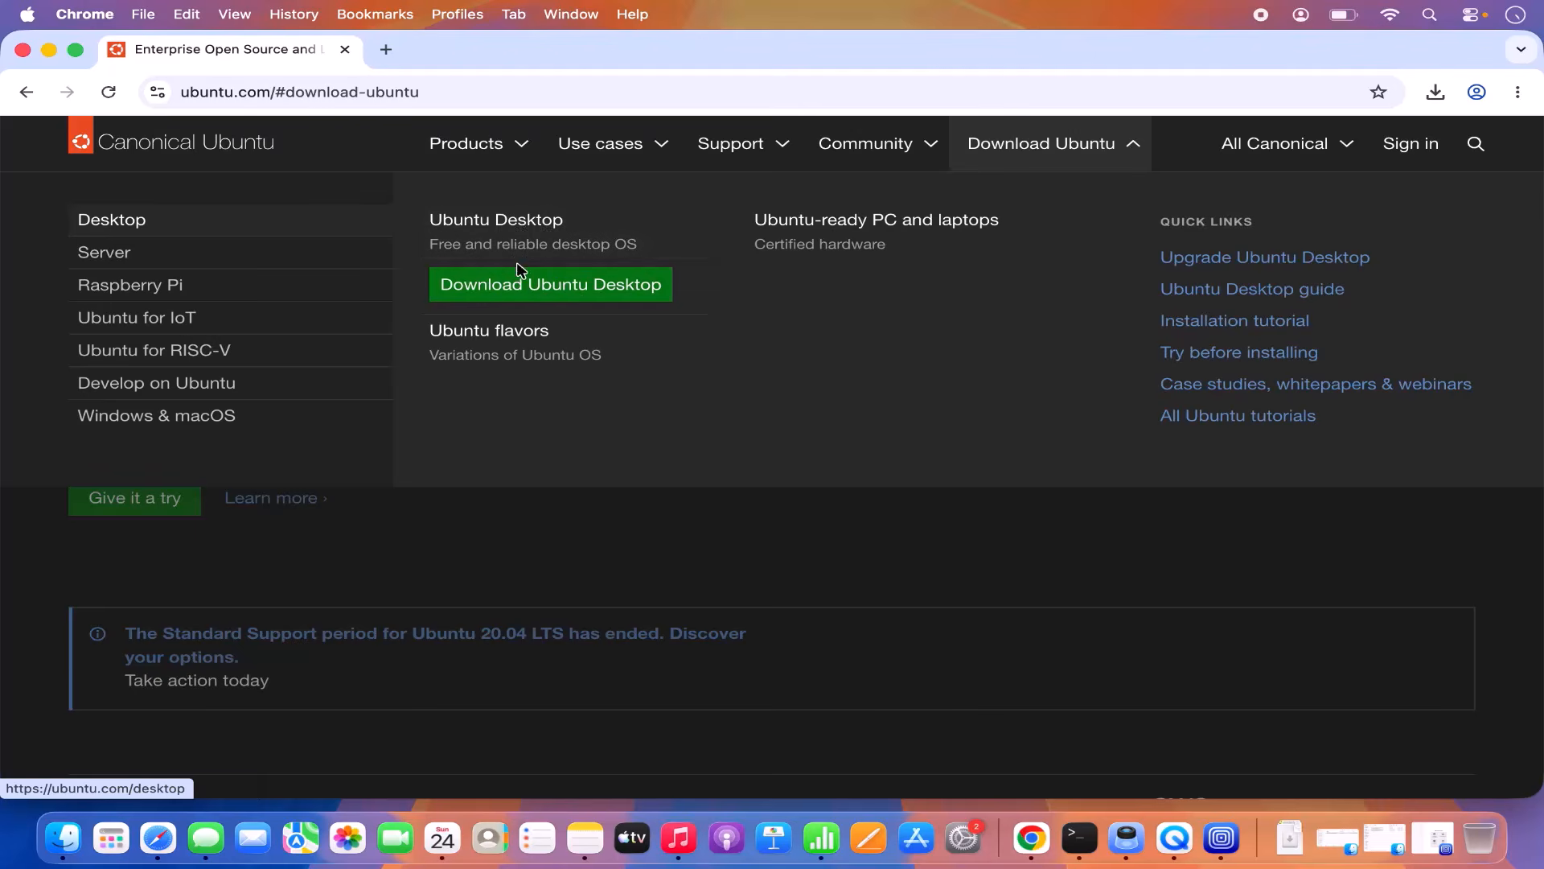
Step: Download the Ubuntu Desktop 26.04 LTS image for ARM 64-bit architecture
{"action": "left_click", "coordinate": [566, 295]}
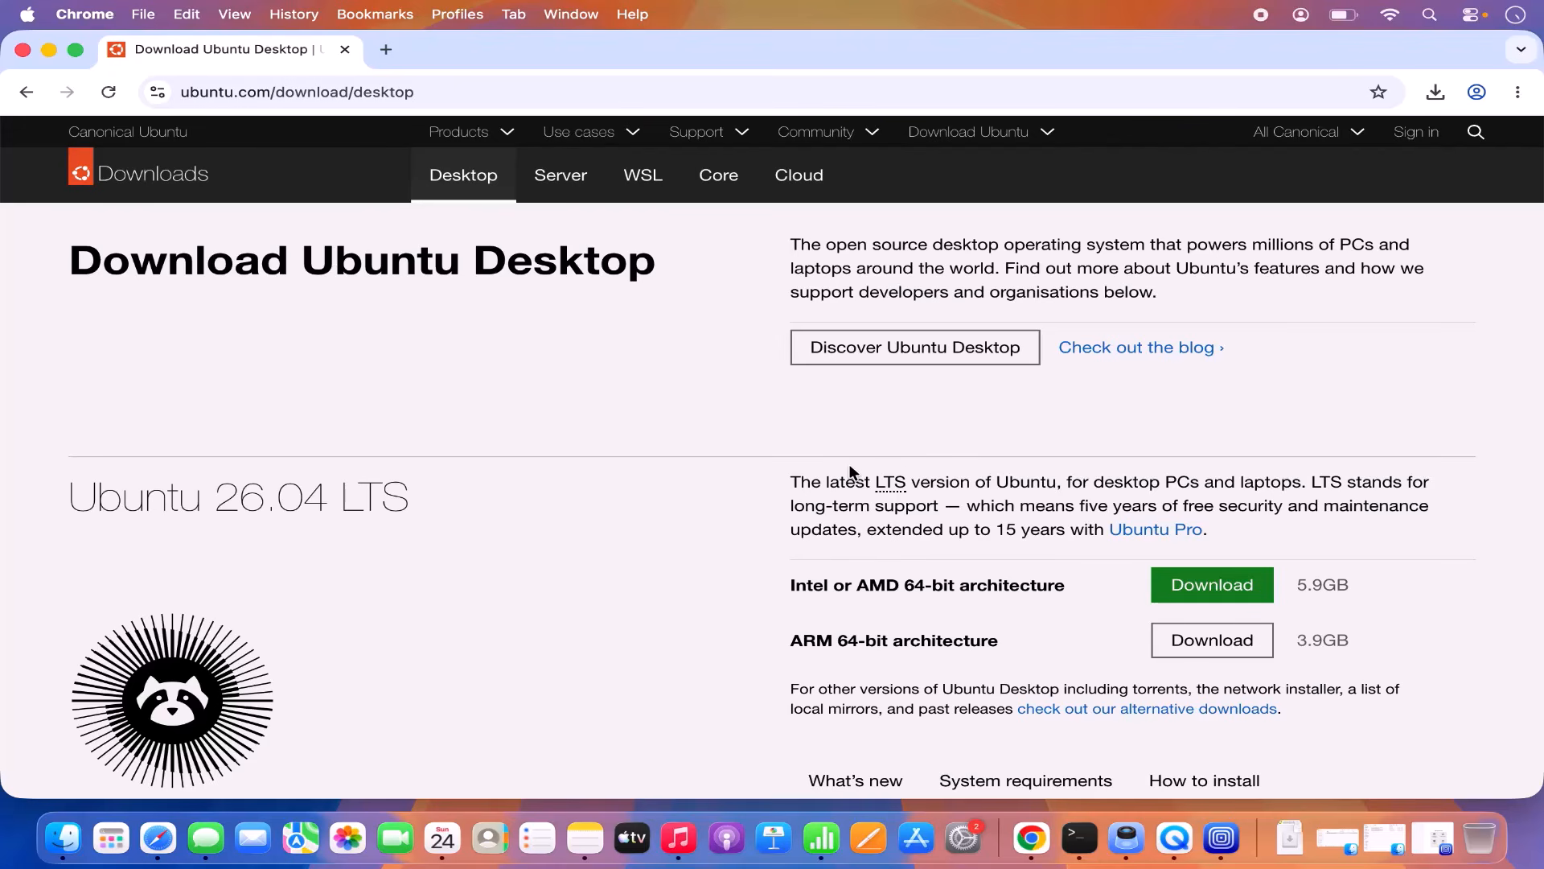
{"action": "scroll", "coordinate": [851, 470], "scroll_direction": "down", "scroll_amount": 3}
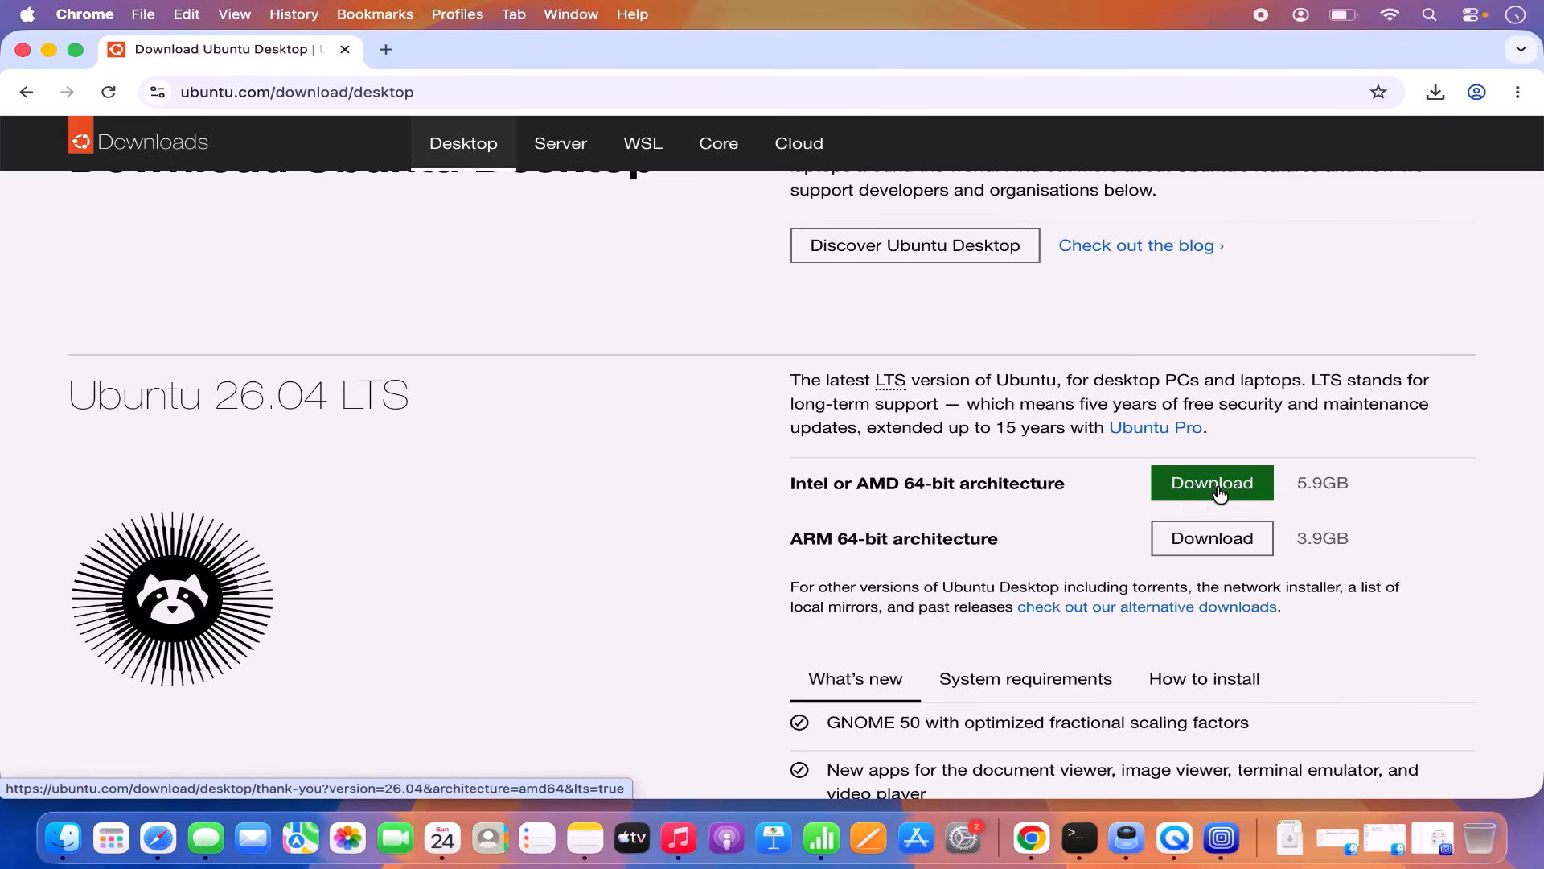
{"action": "left_click", "coordinate": [1203, 547]}
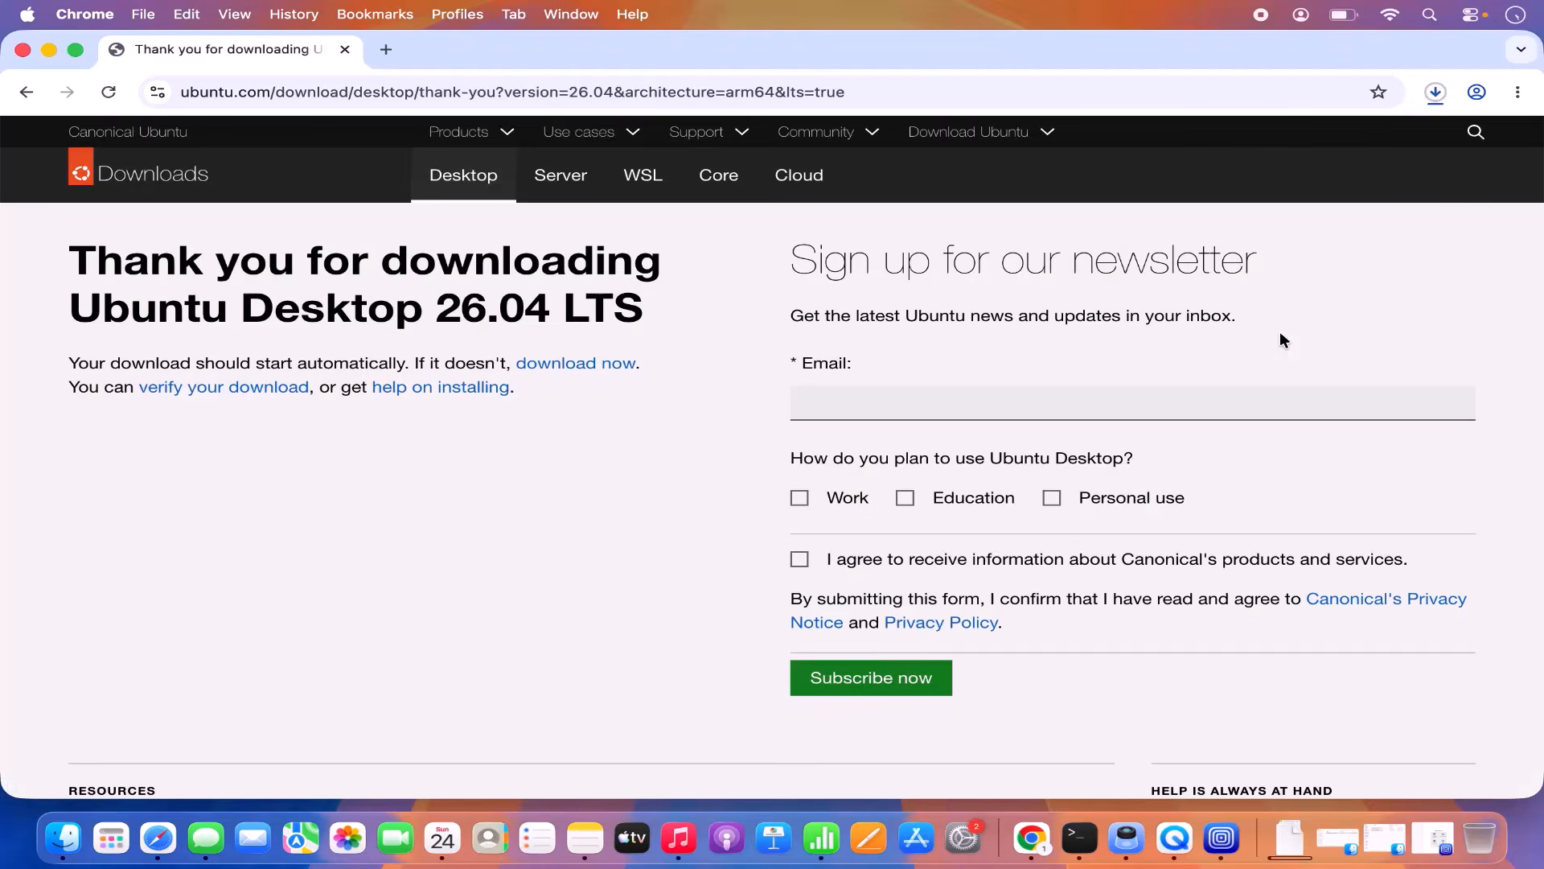
Step: Cancel the in-progress Ubuntu ARM64 ISO download from Chrome's Downloads list
{"action": "left_click", "coordinate": [1440, 97]}
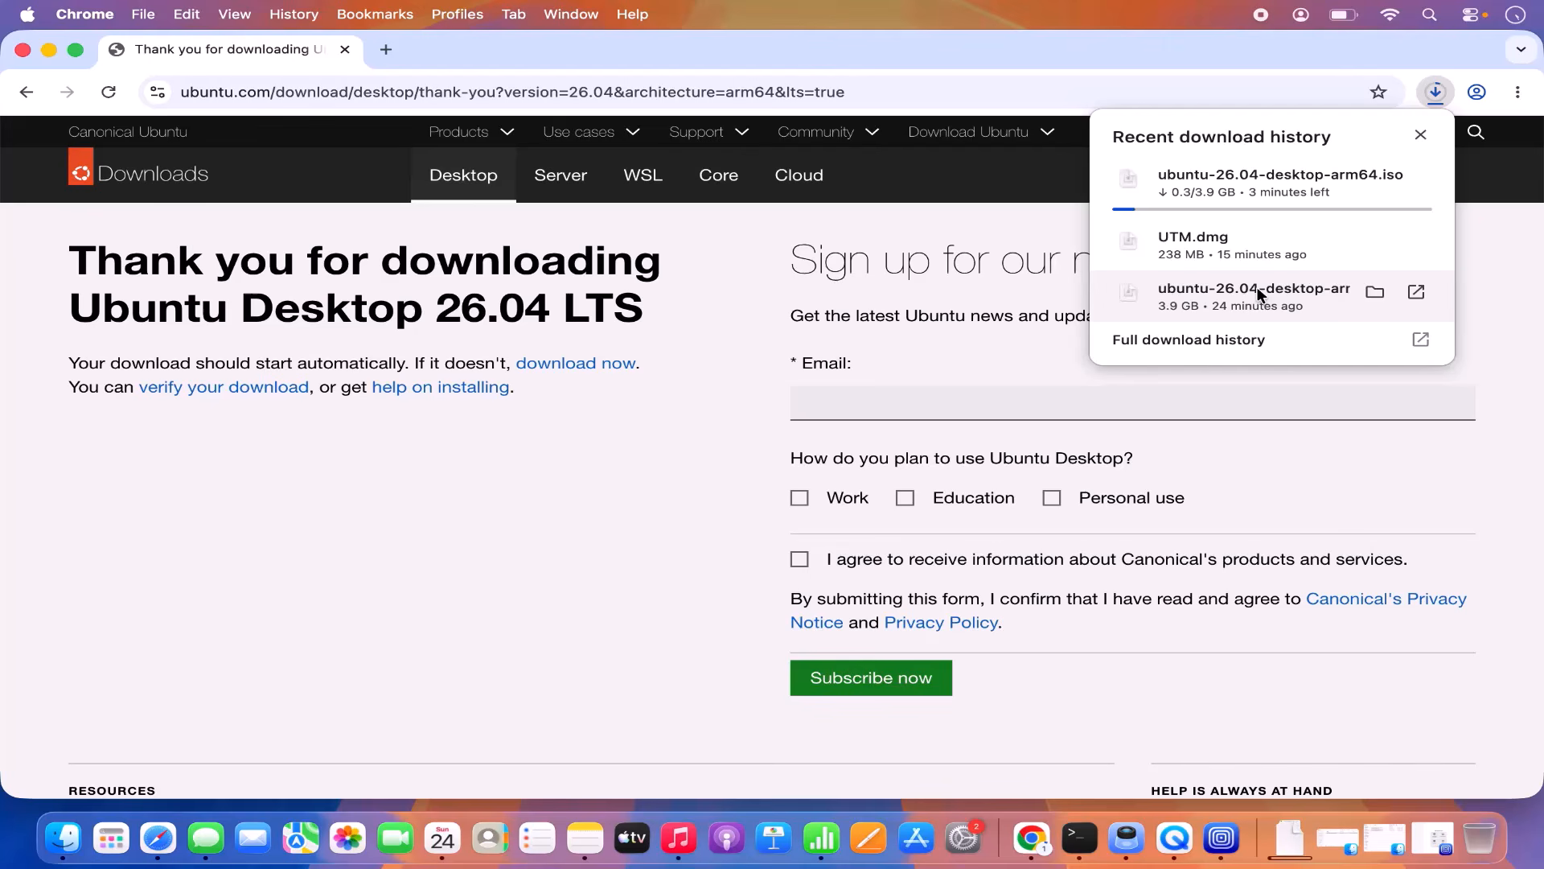
{"action": "mouse_move", "coordinate": [1367, 180]}
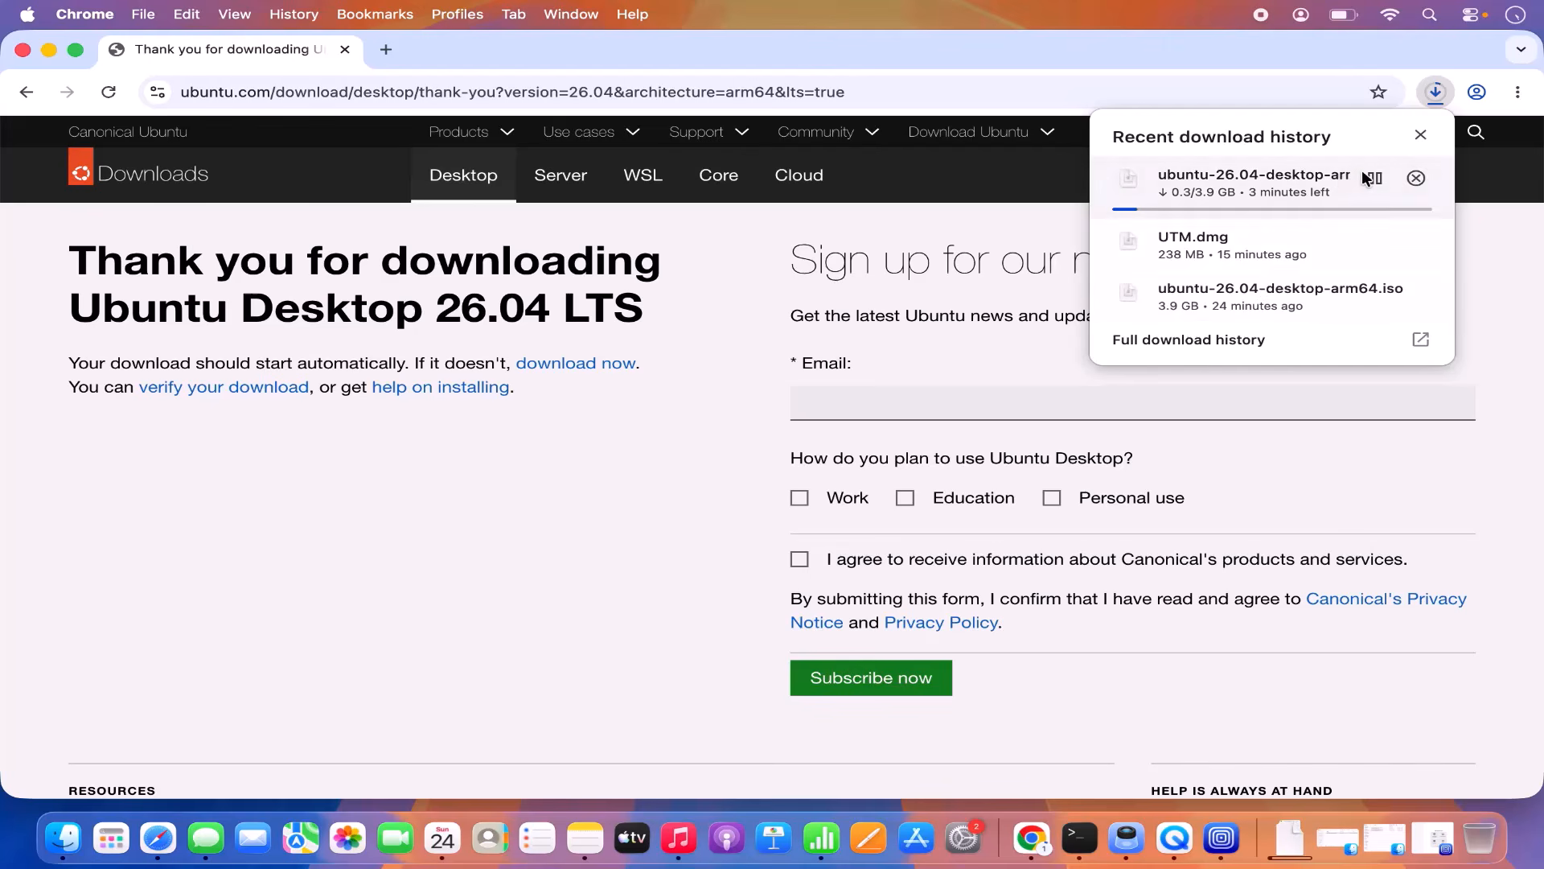
{"action": "left_click", "coordinate": [1414, 179]}
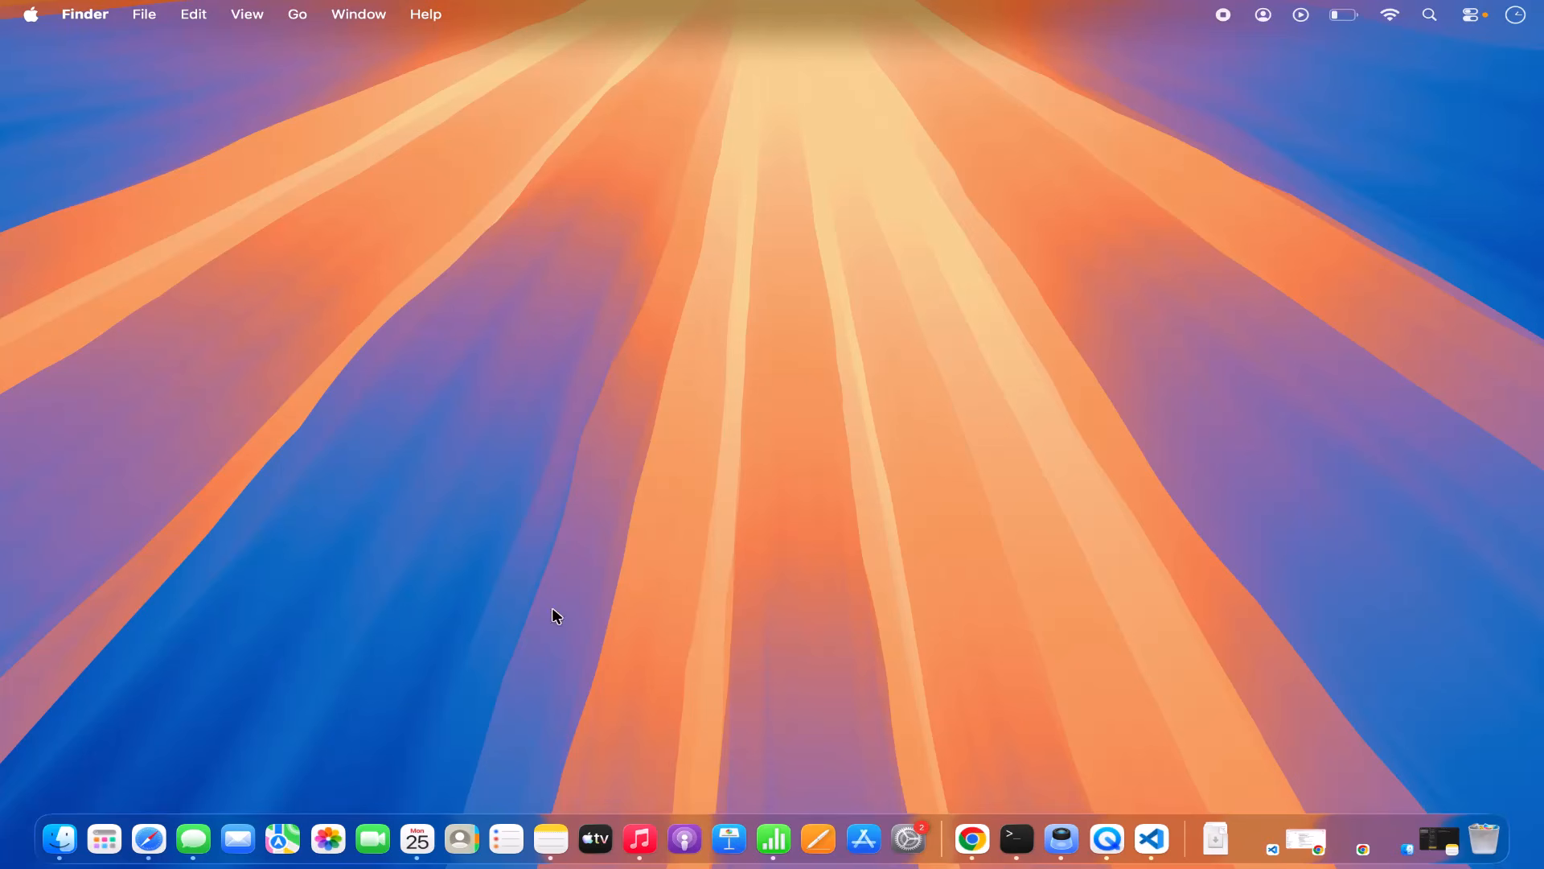
Step: Launch VMware Fusion from the Apps launcher and position its Select the Installation Method window
{"action": "left_click", "coordinate": [107, 837]}
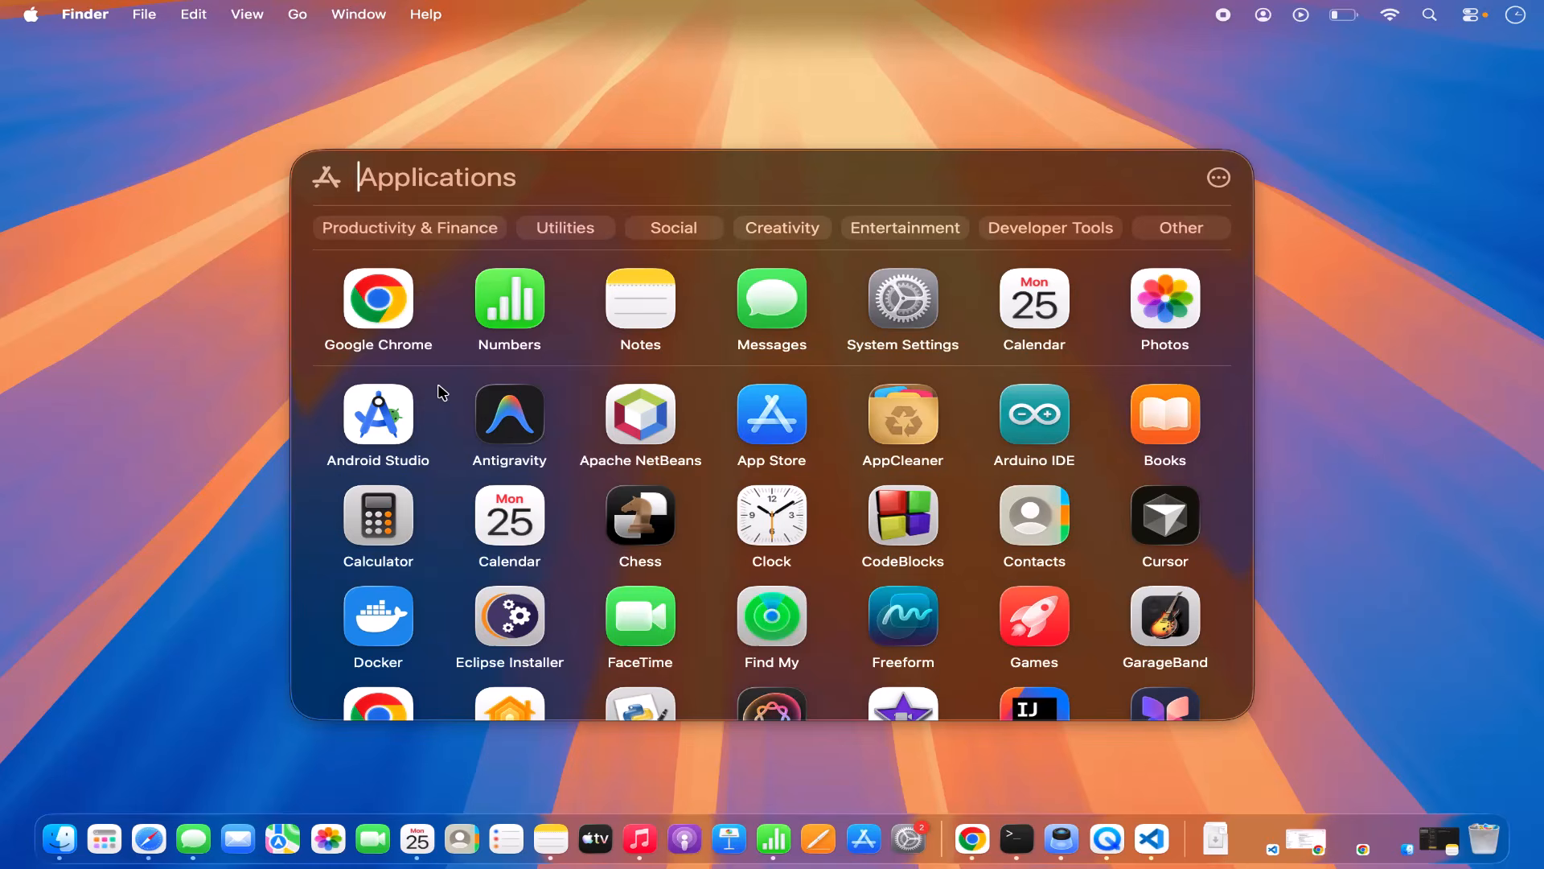
{"action": "type", "text": "virtualBox"}
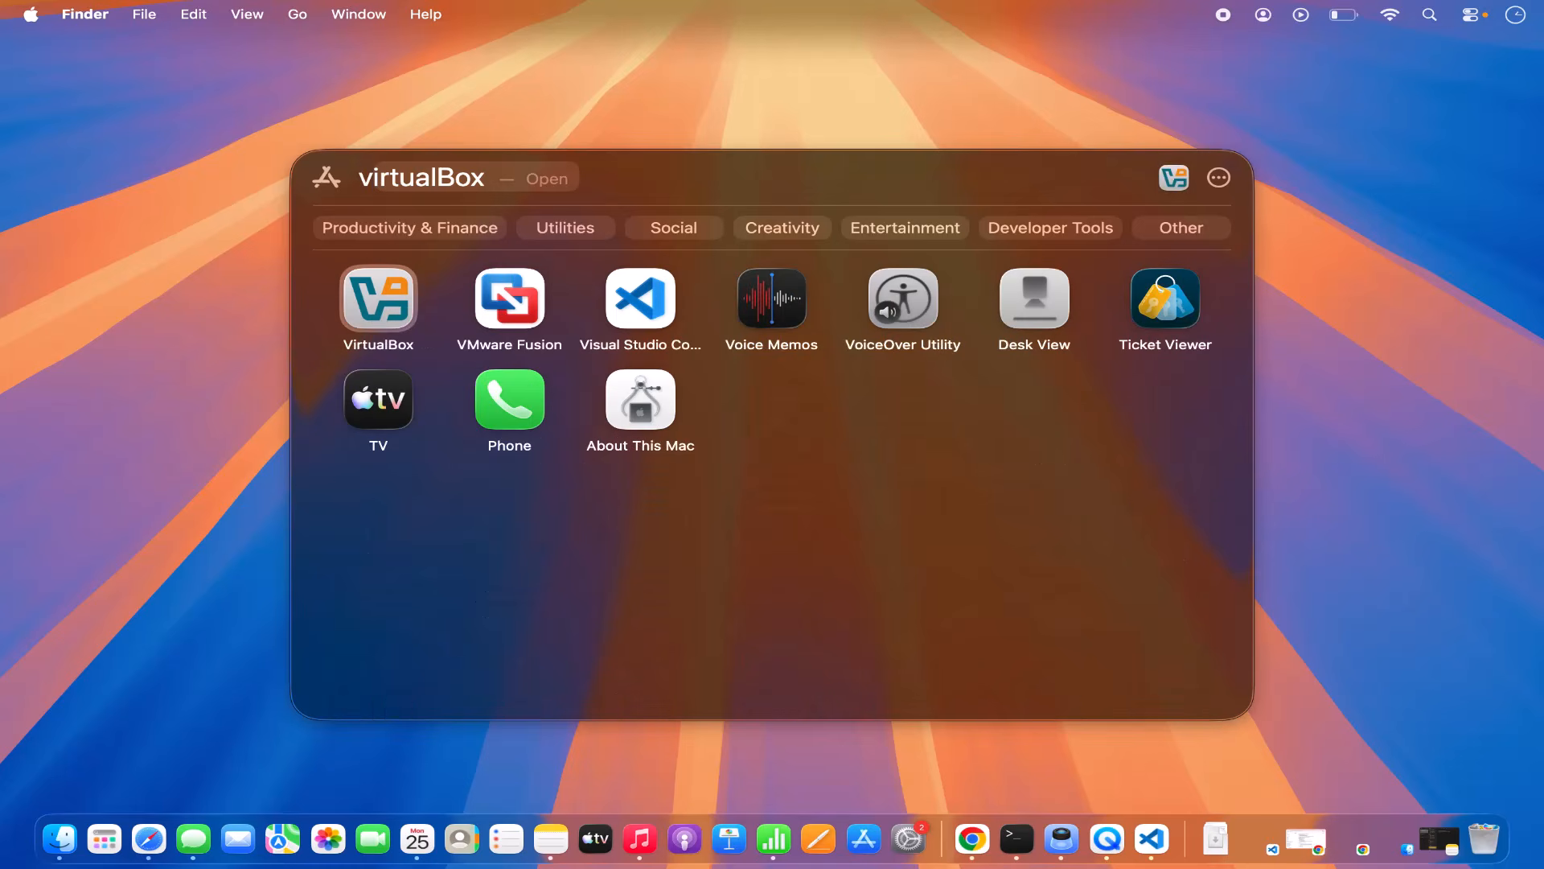
{"action": "left_click", "coordinate": [505, 312]}
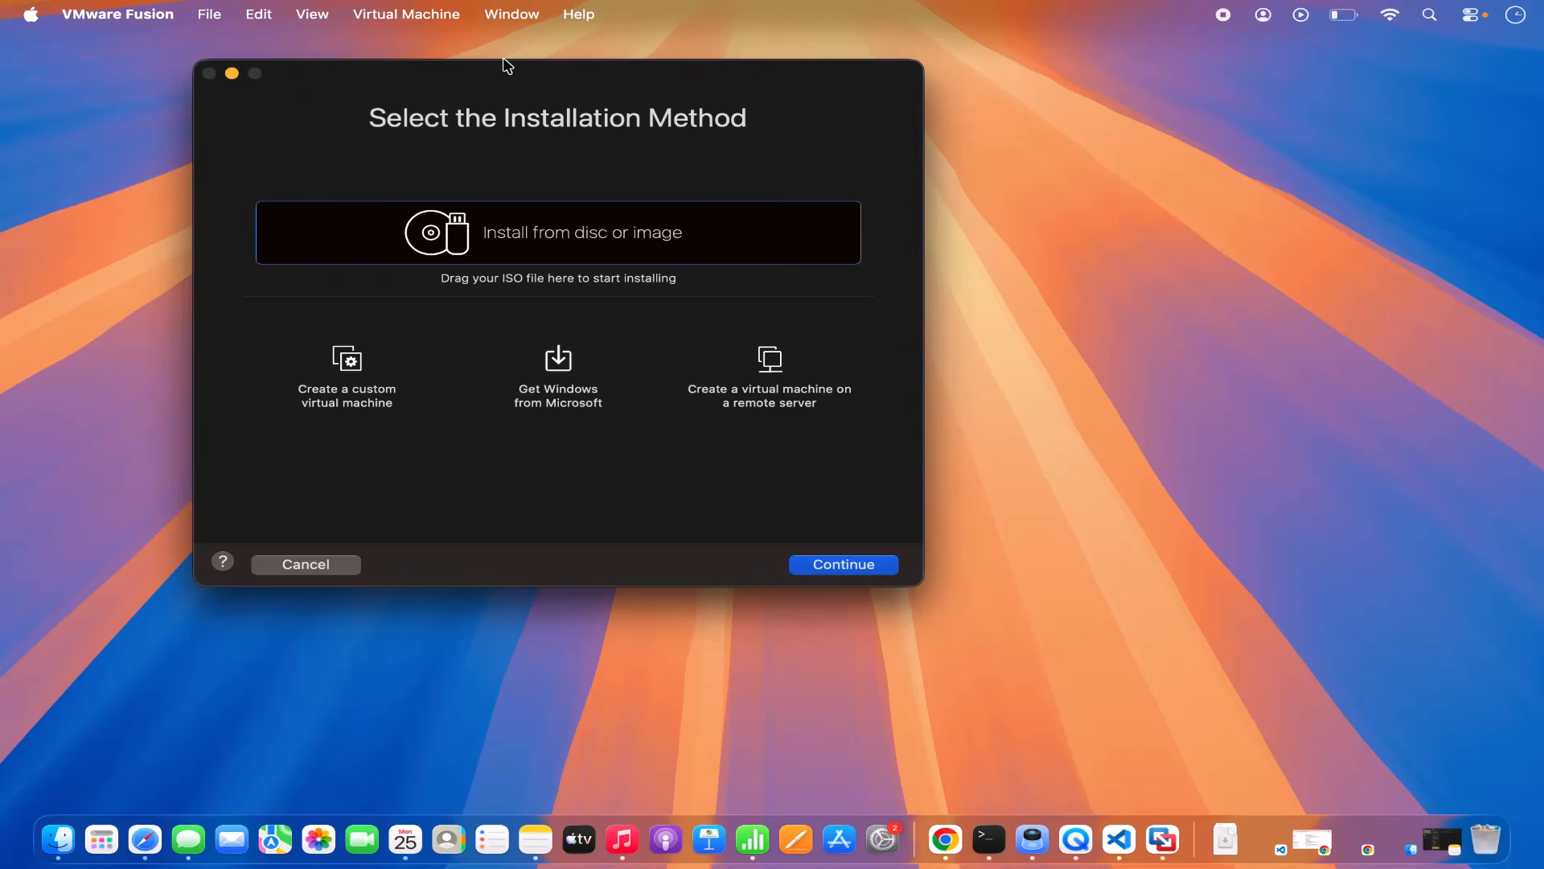
{"action": "left_click_drag", "start_coordinate": [504, 66], "coordinate": [708, 112]}
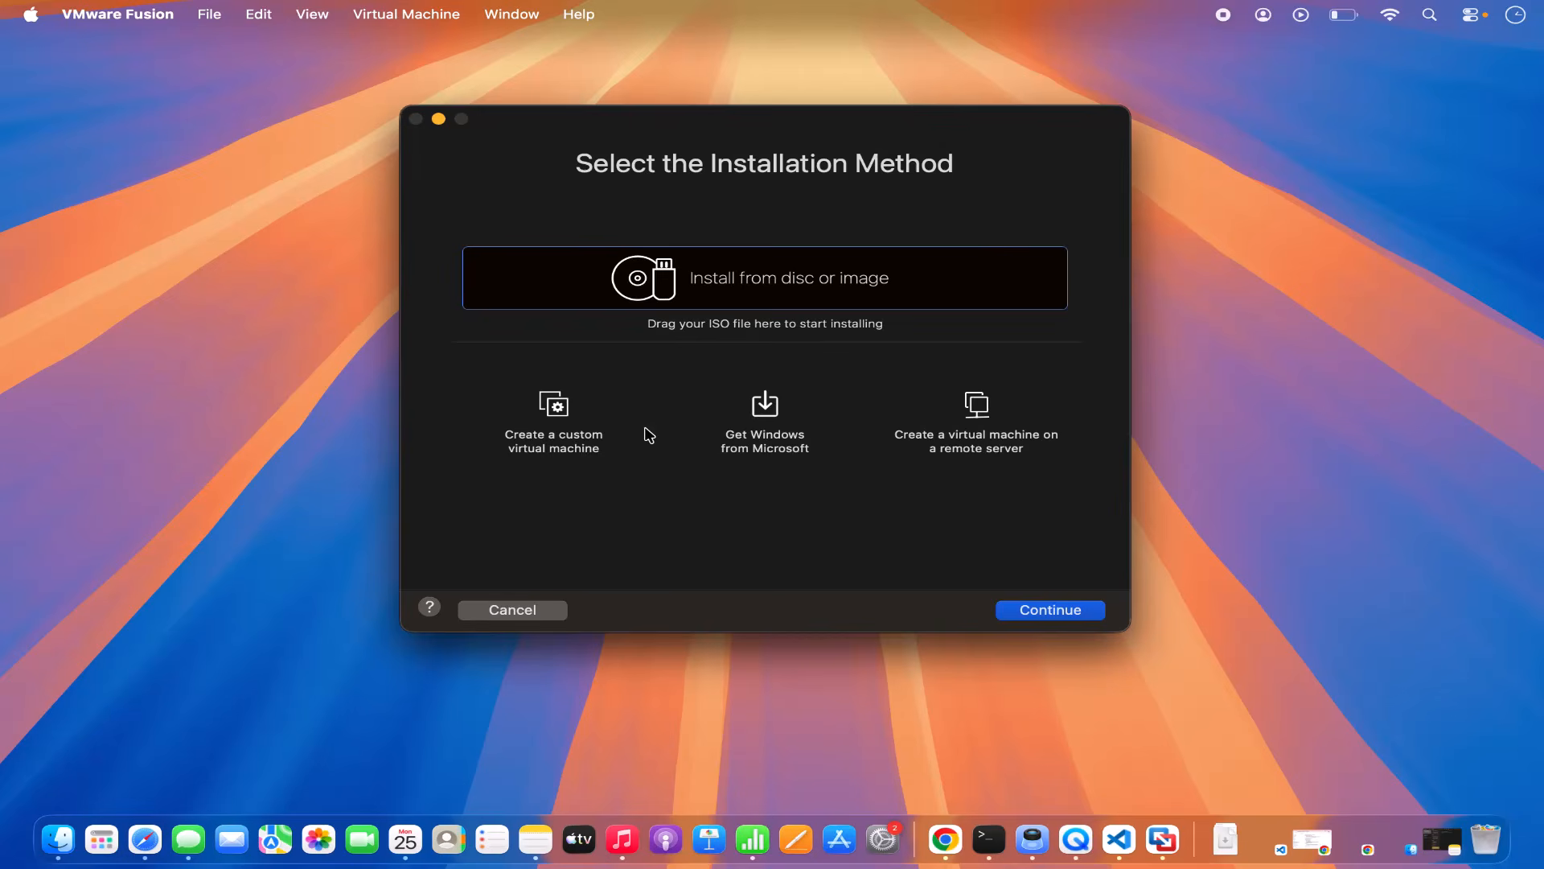
{"action": "left_click_drag", "start_coordinate": [741, 127], "coordinate": [728, 123]}
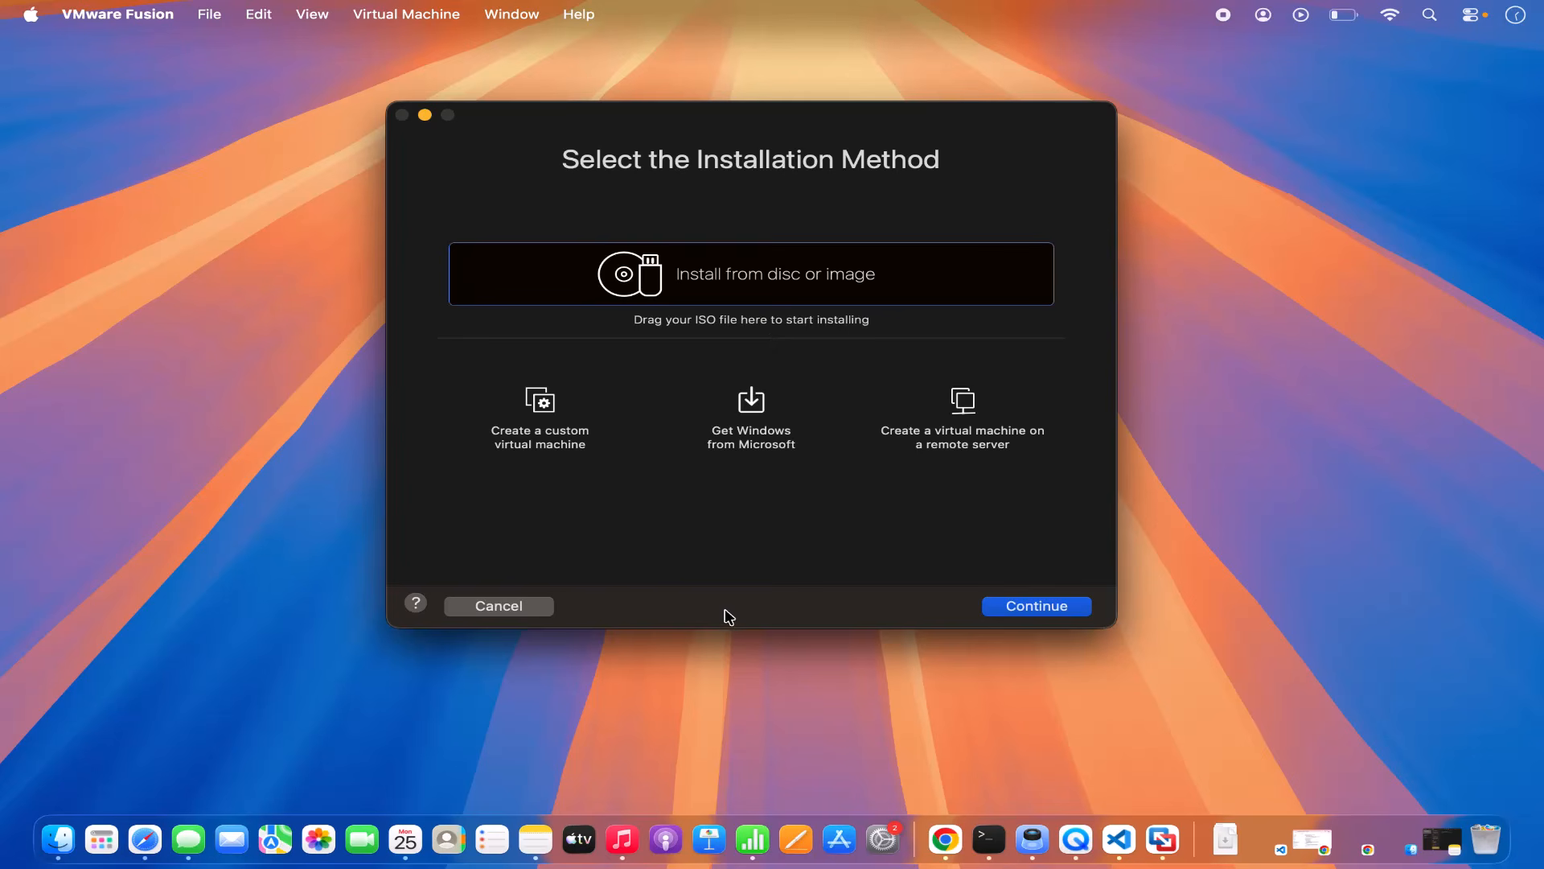
Step: Drag ubuntu-26.04-desktop-arm64.iso from Finder onto the Install from disc or image box
{"action": "left_click", "coordinate": [58, 841]}
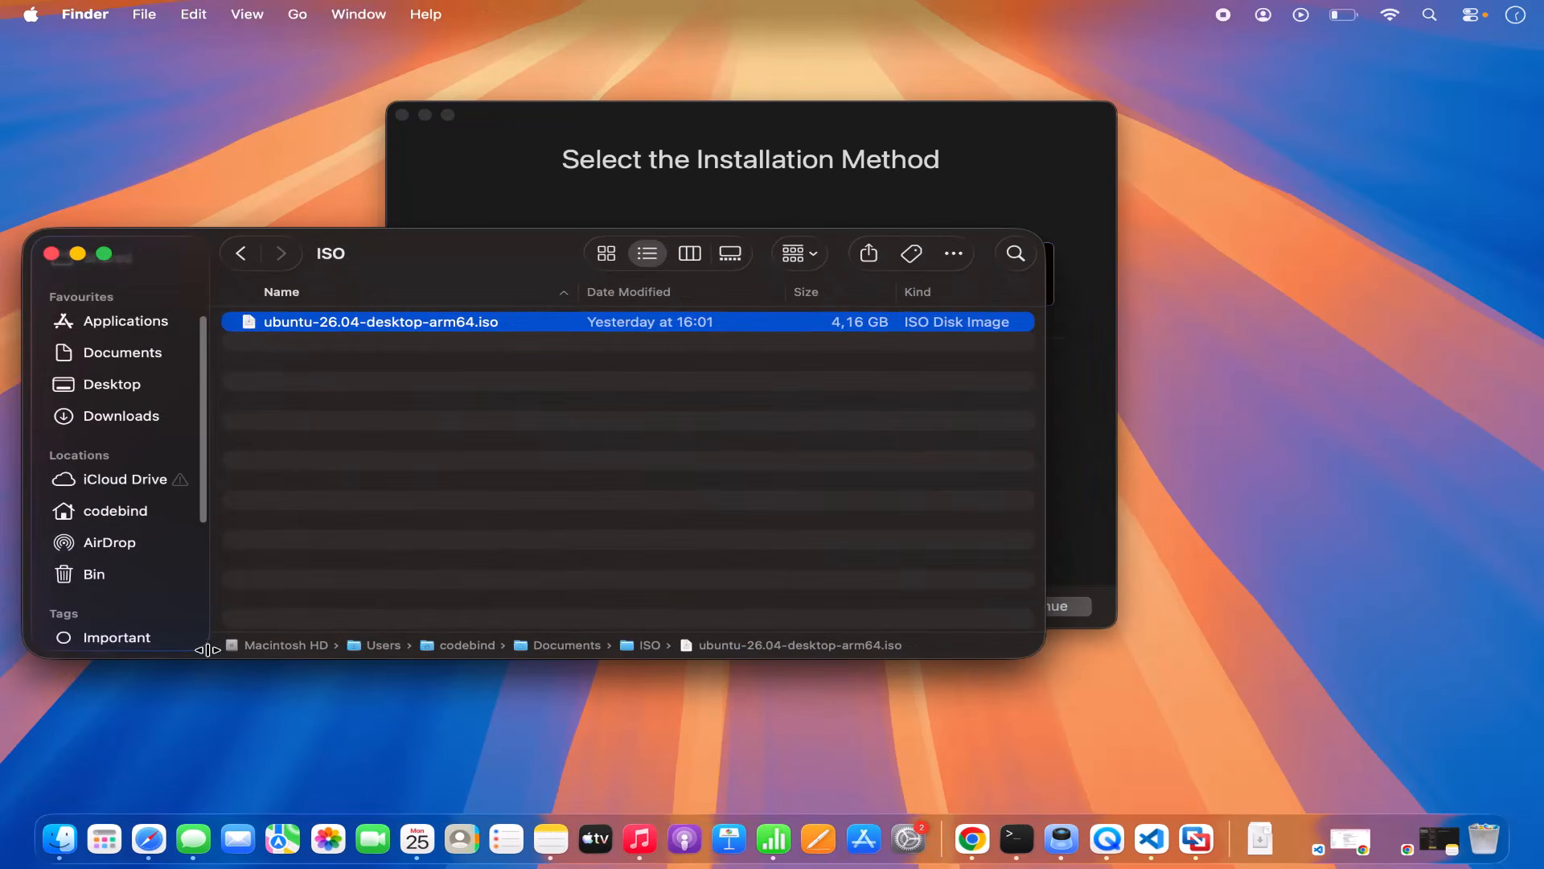
{"action": "left_click_drag", "start_coordinate": [437, 241], "coordinate": [722, 377]}
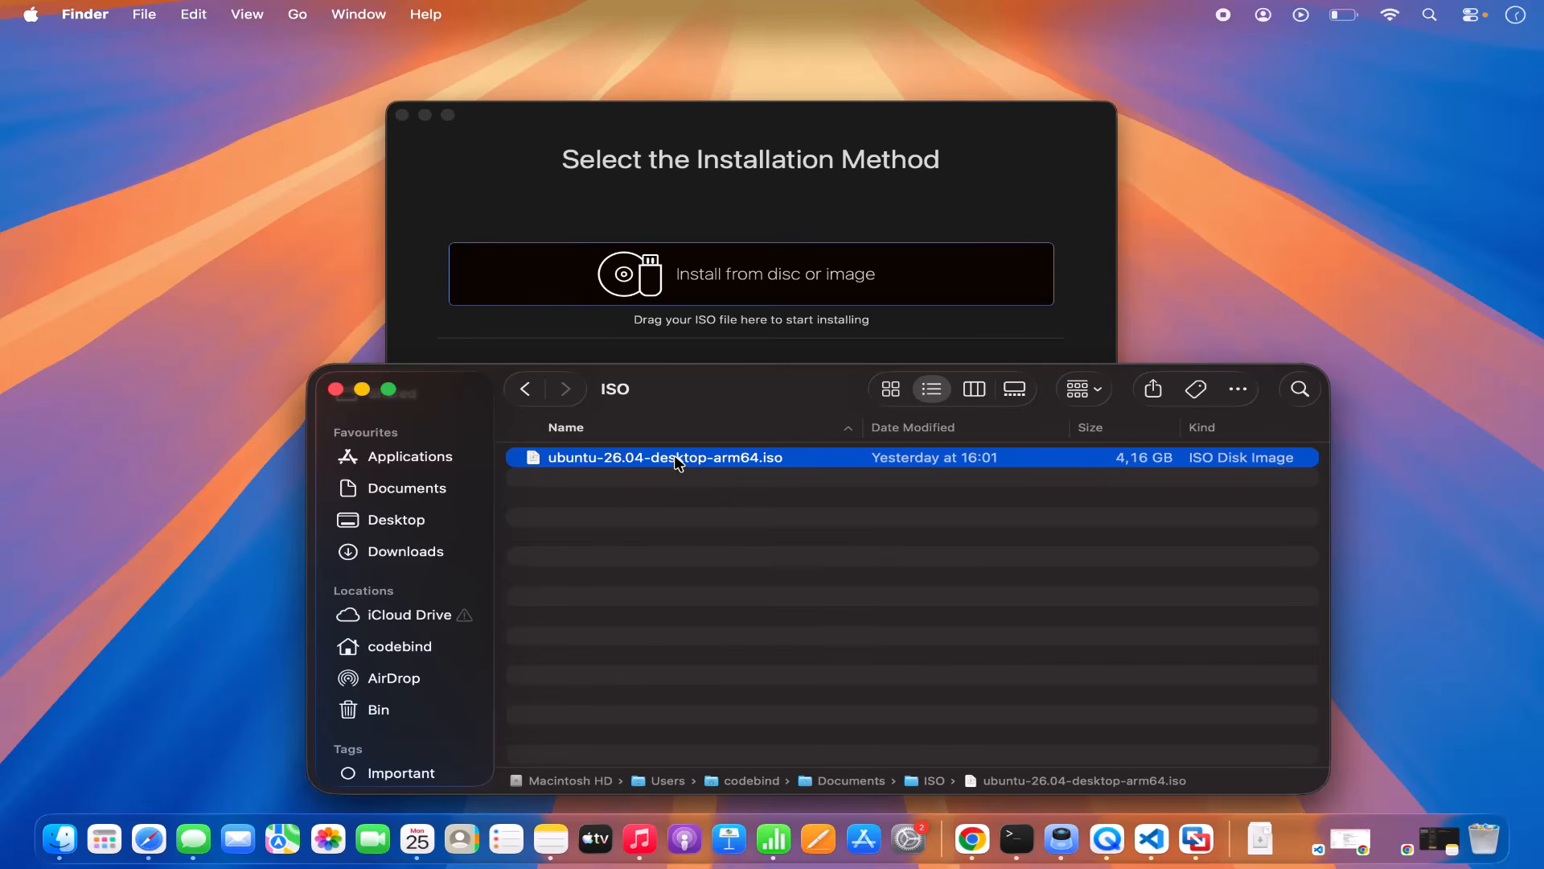
{"action": "left_click_drag", "start_coordinate": [675, 461], "coordinate": [742, 279]}
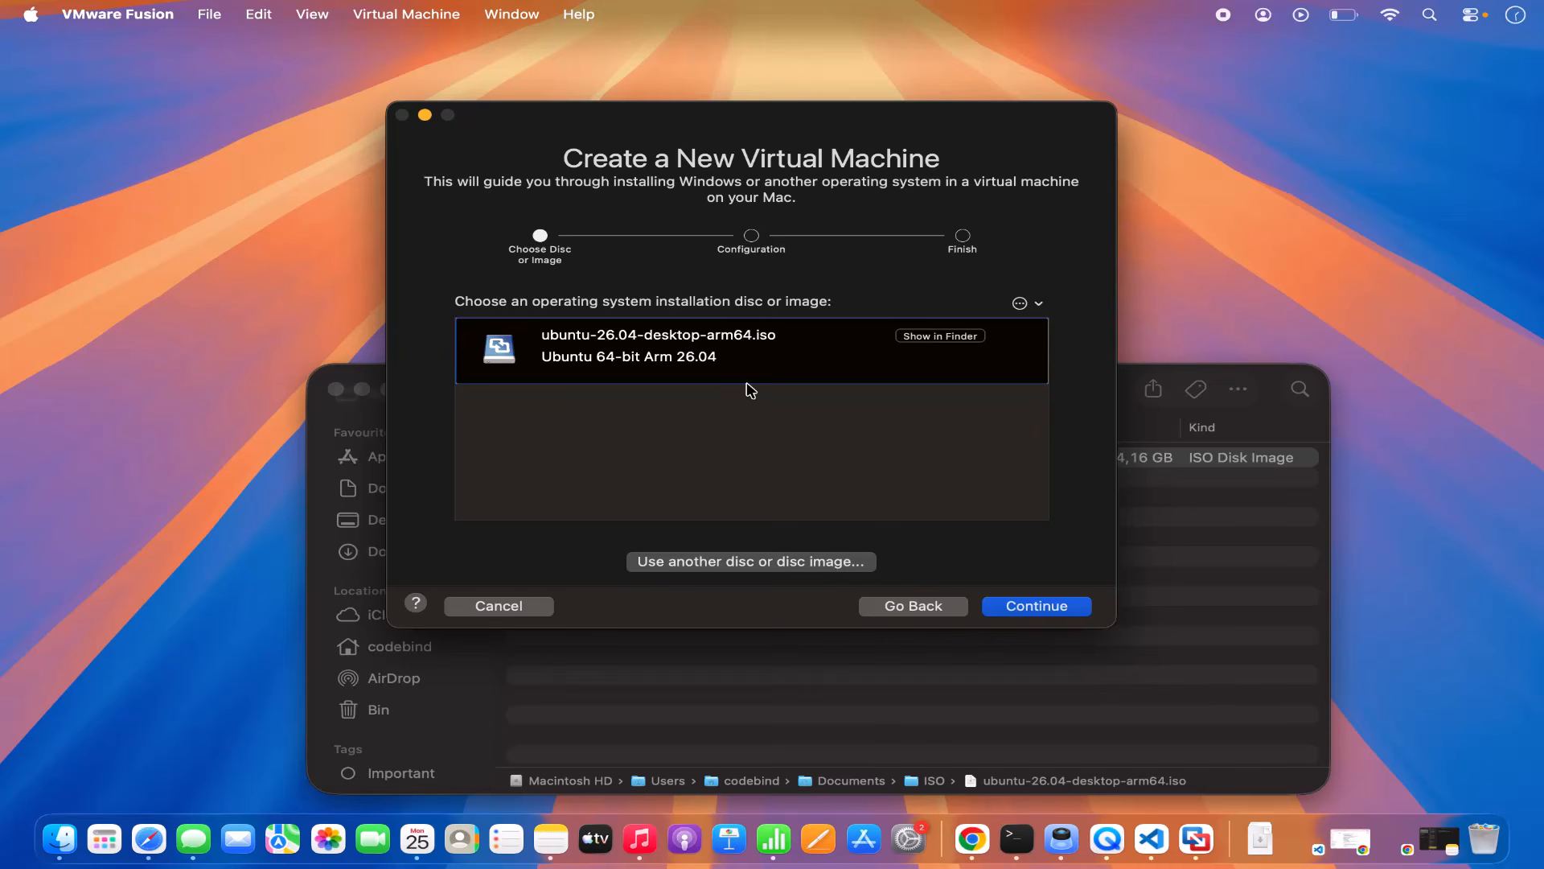
Step: Accept the default configuration and save the VM as 'Ubuntu 64-bit Arm 26.04'
{"action": "left_click", "coordinate": [1017, 613]}
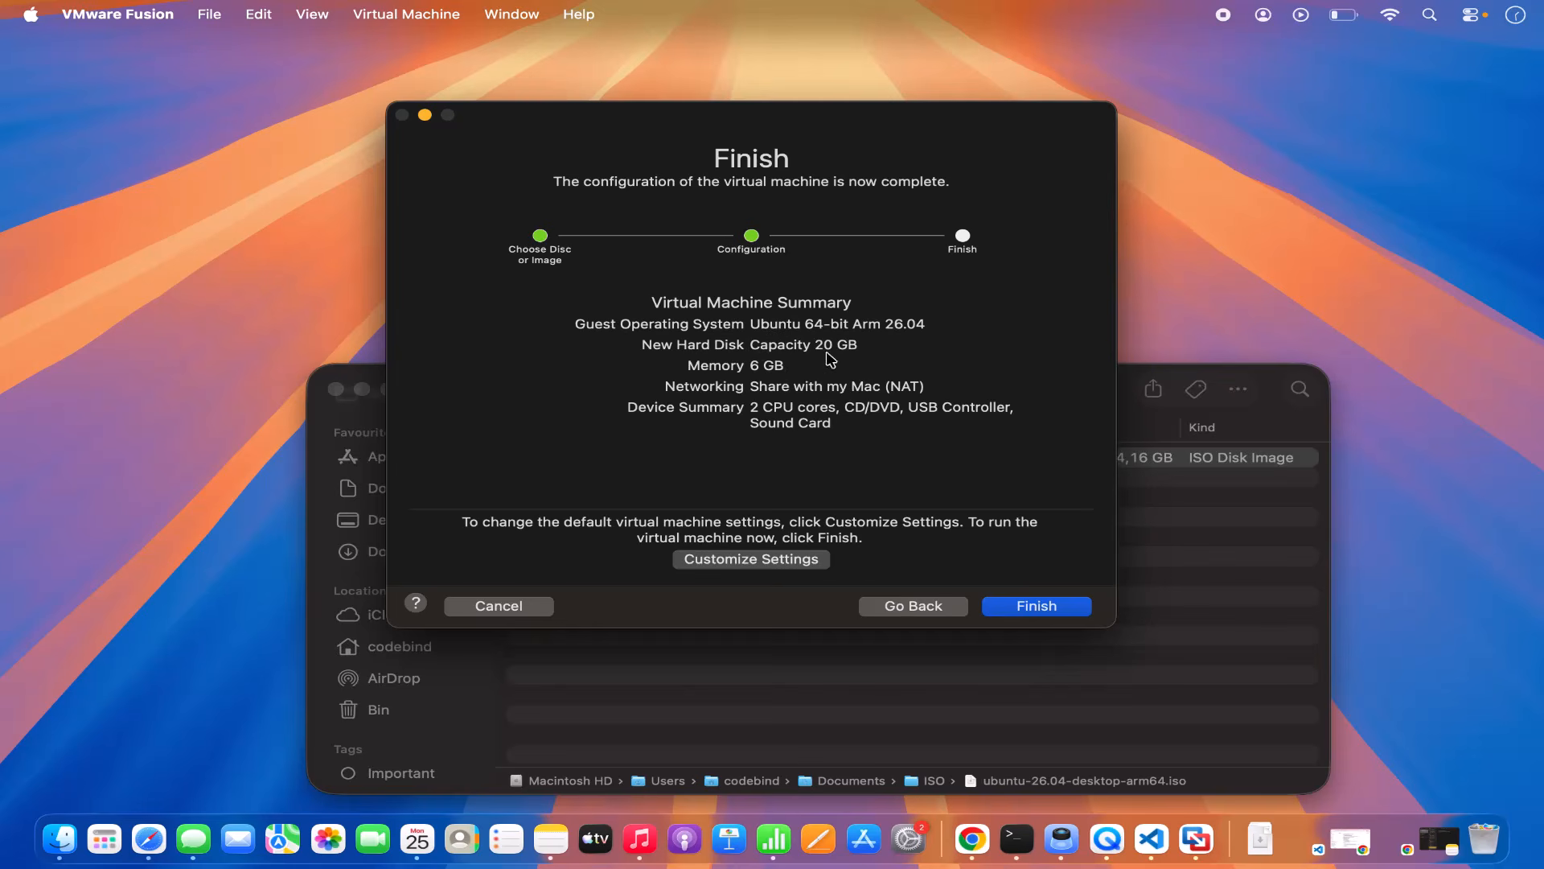
{"action": "left_click", "coordinate": [1023, 612]}
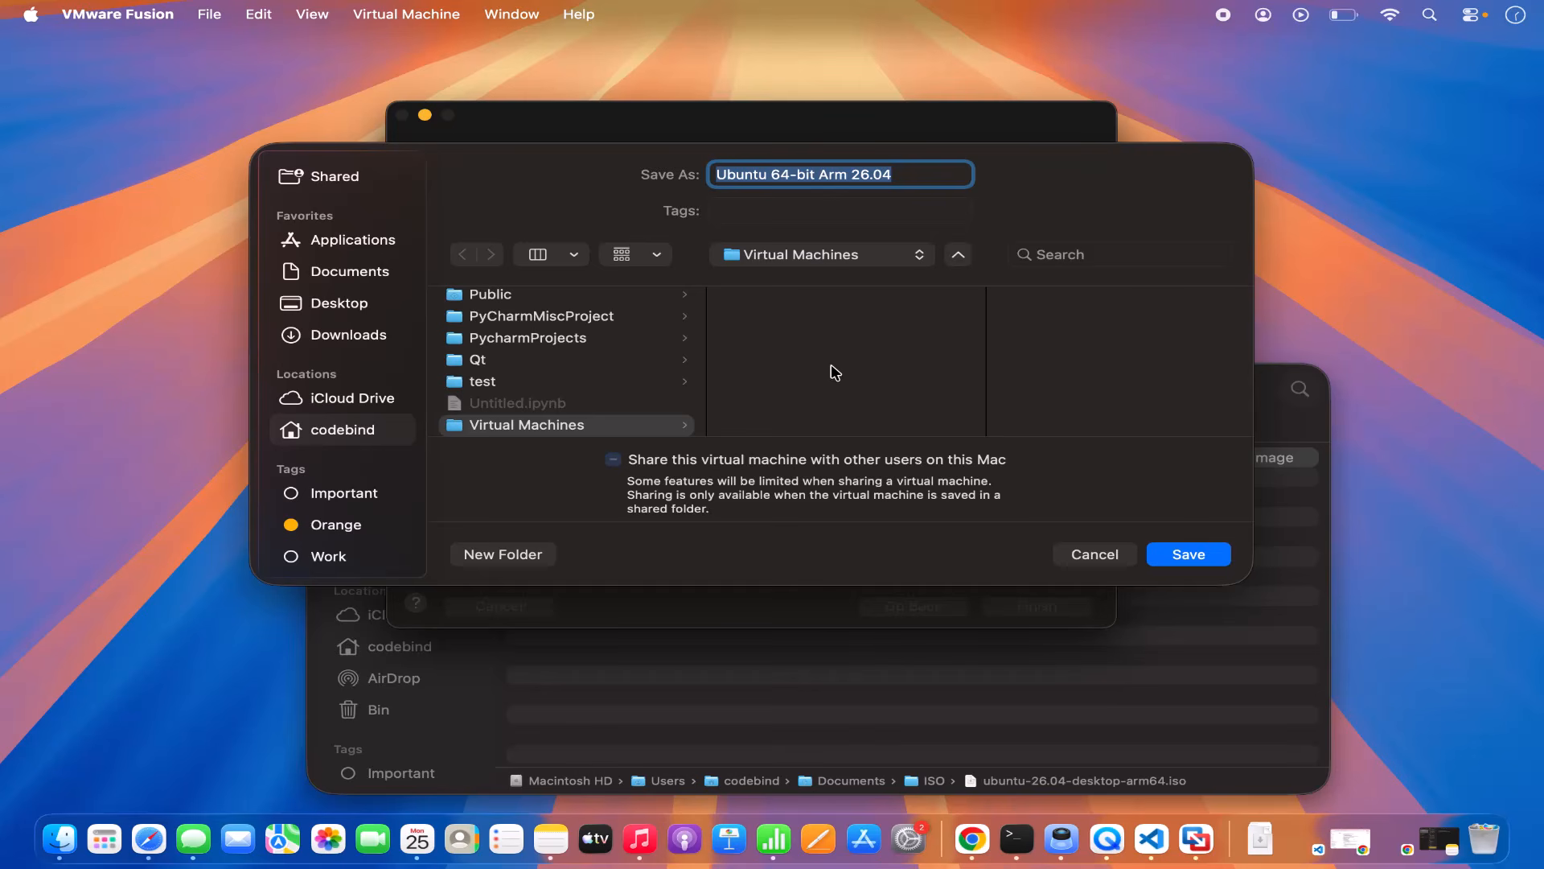
{"action": "left_click", "coordinate": [1181, 556]}
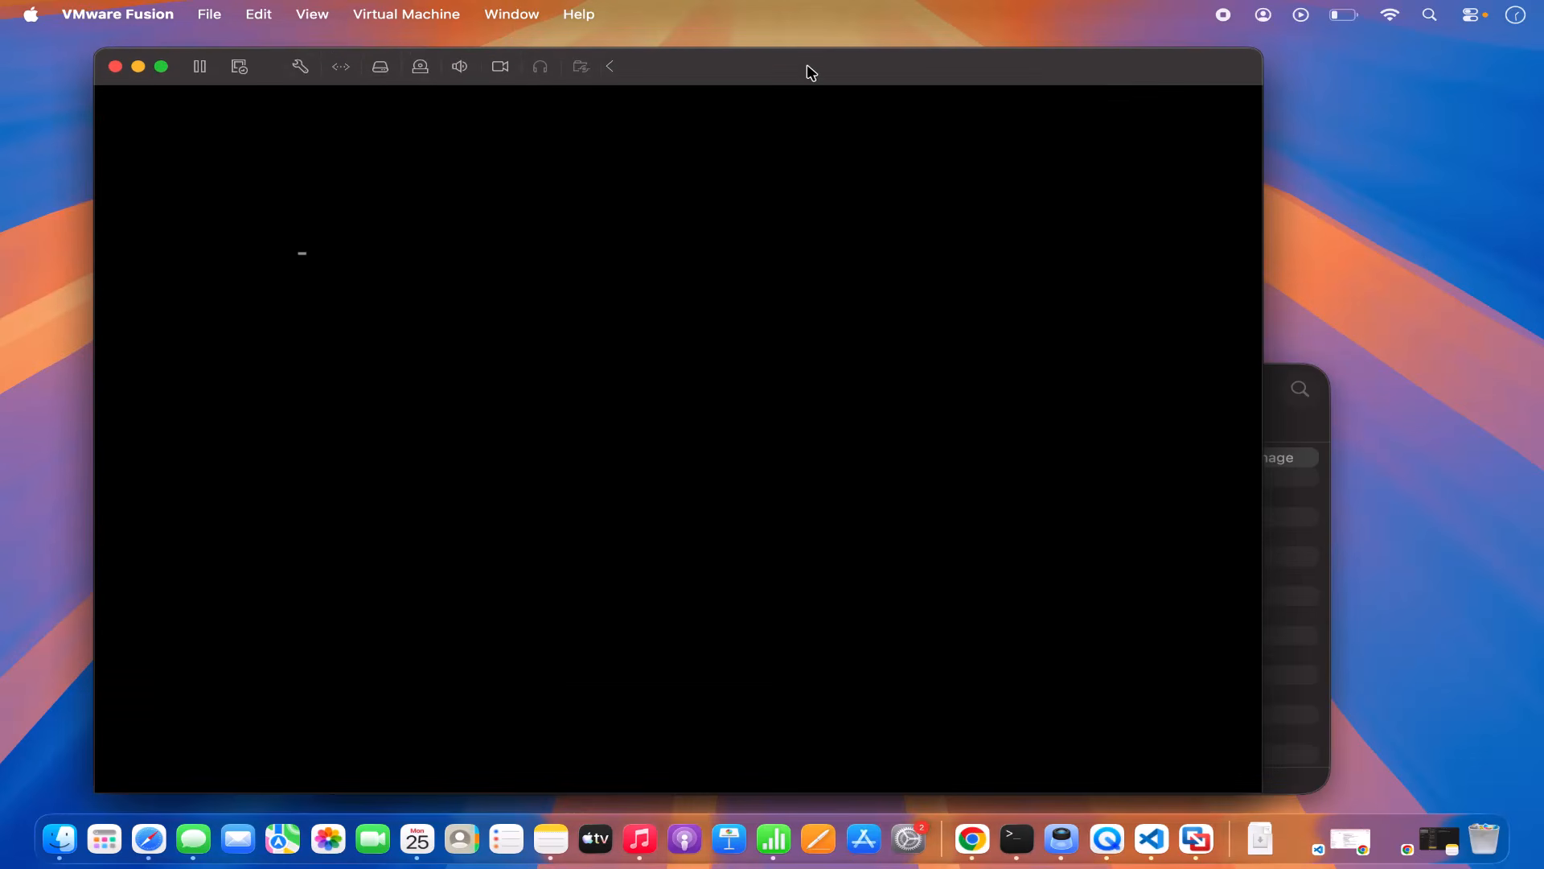
Step: Choose Try or Install Ubuntu in the VM's GRUB boot menu and boot it
{"action": "left_click_drag", "start_coordinate": [810, 72], "coordinate": [889, 66]}
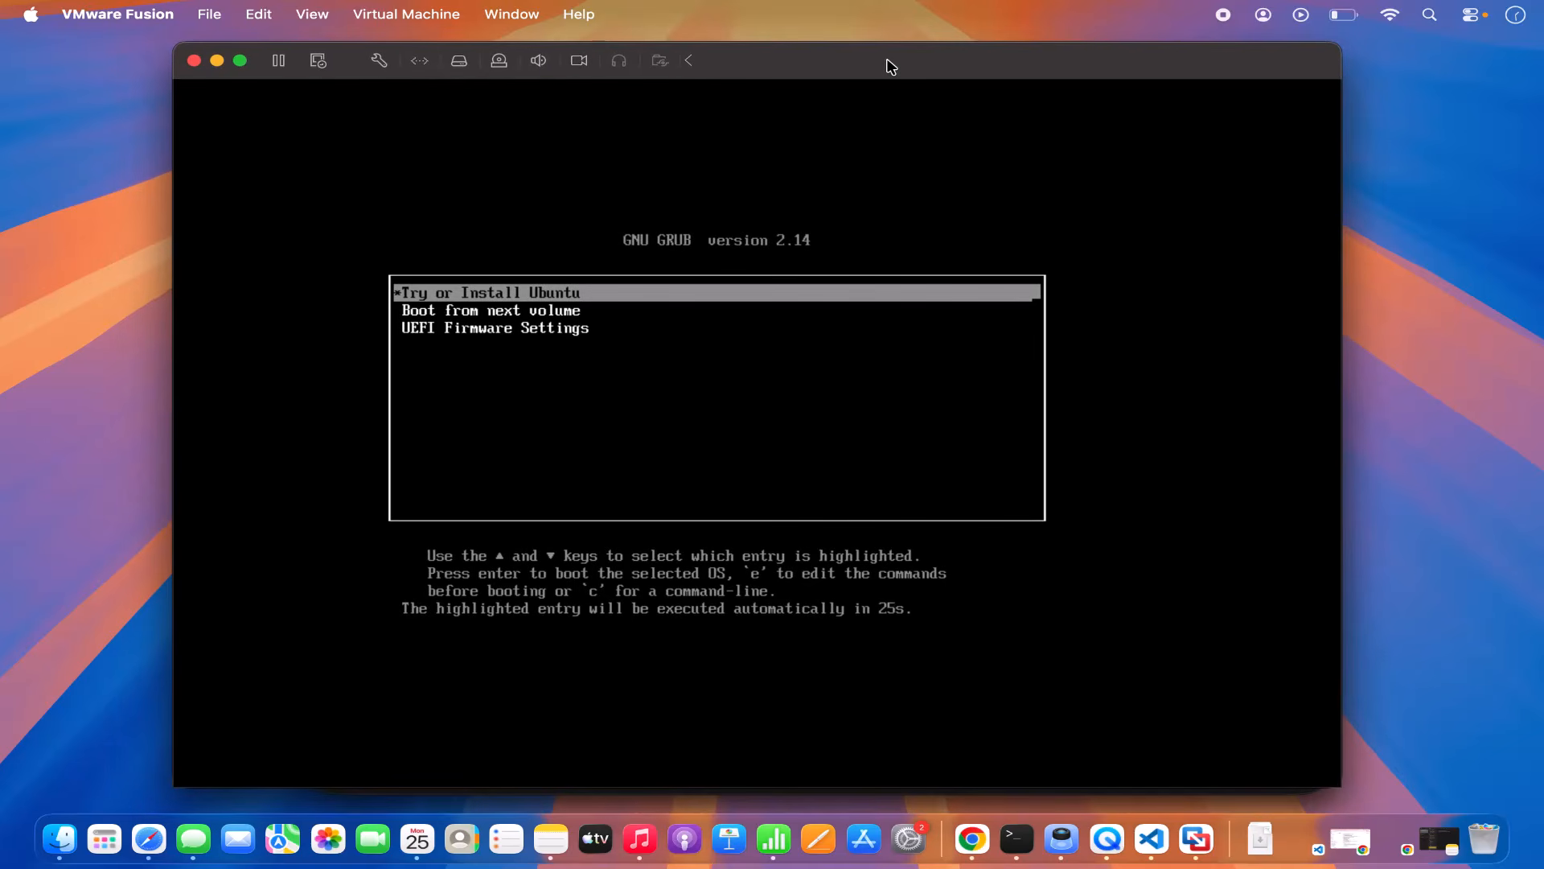
{"action": "left_click", "coordinate": [557, 290]}
{"action": "key", "text": "Down"}
{"action": "key", "text": "Down"}
{"action": "key", "text": "Up"}
{"action": "key", "text": "Up"}
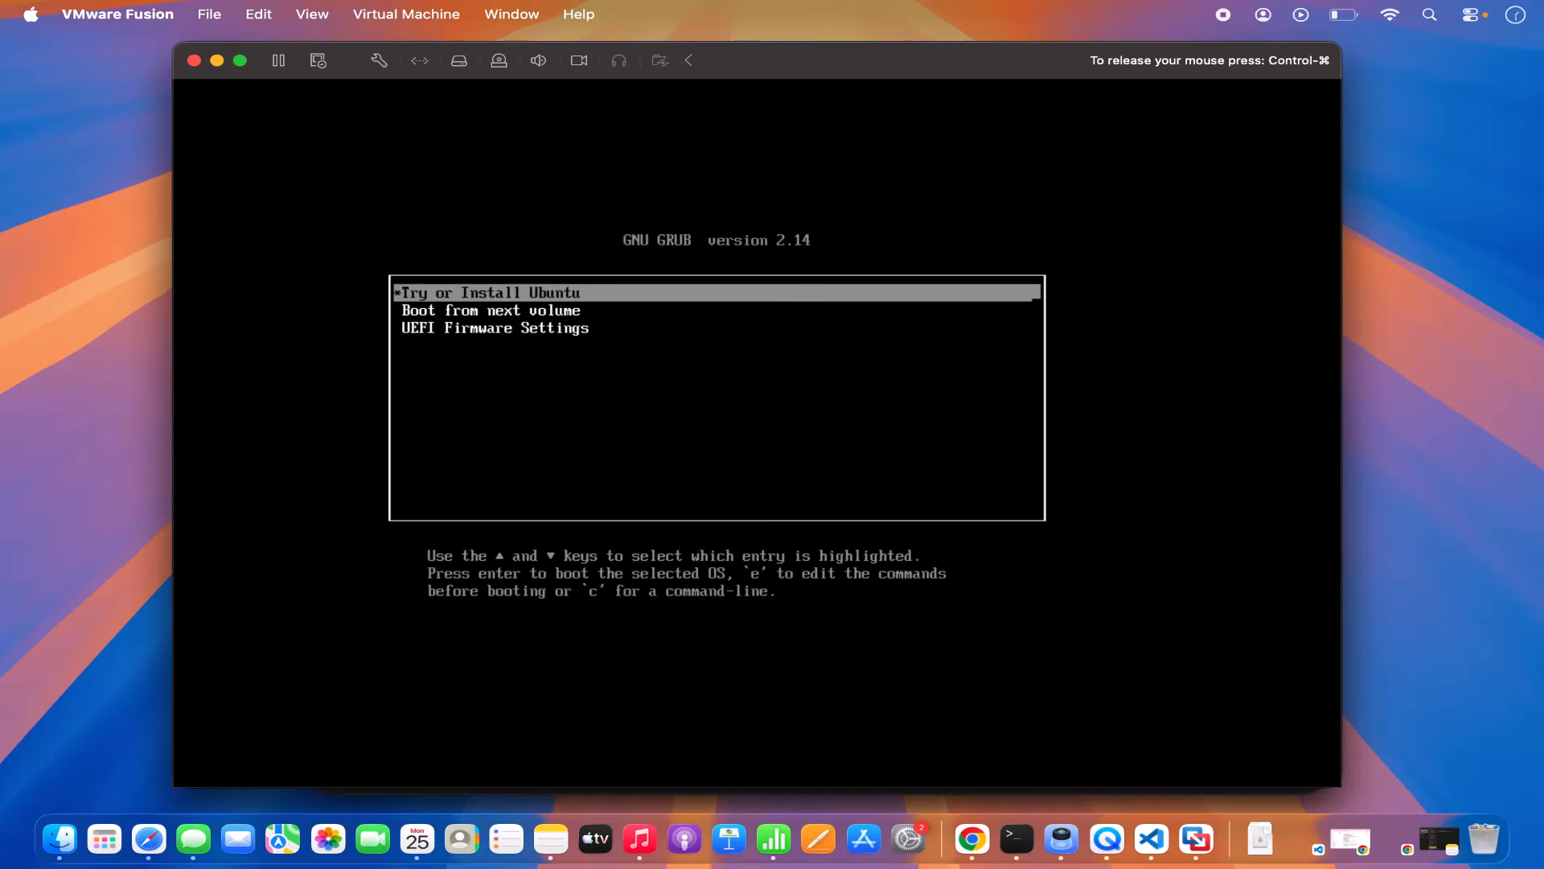
{"action": "key", "text": "Down"}
{"action": "key", "text": "Down"}
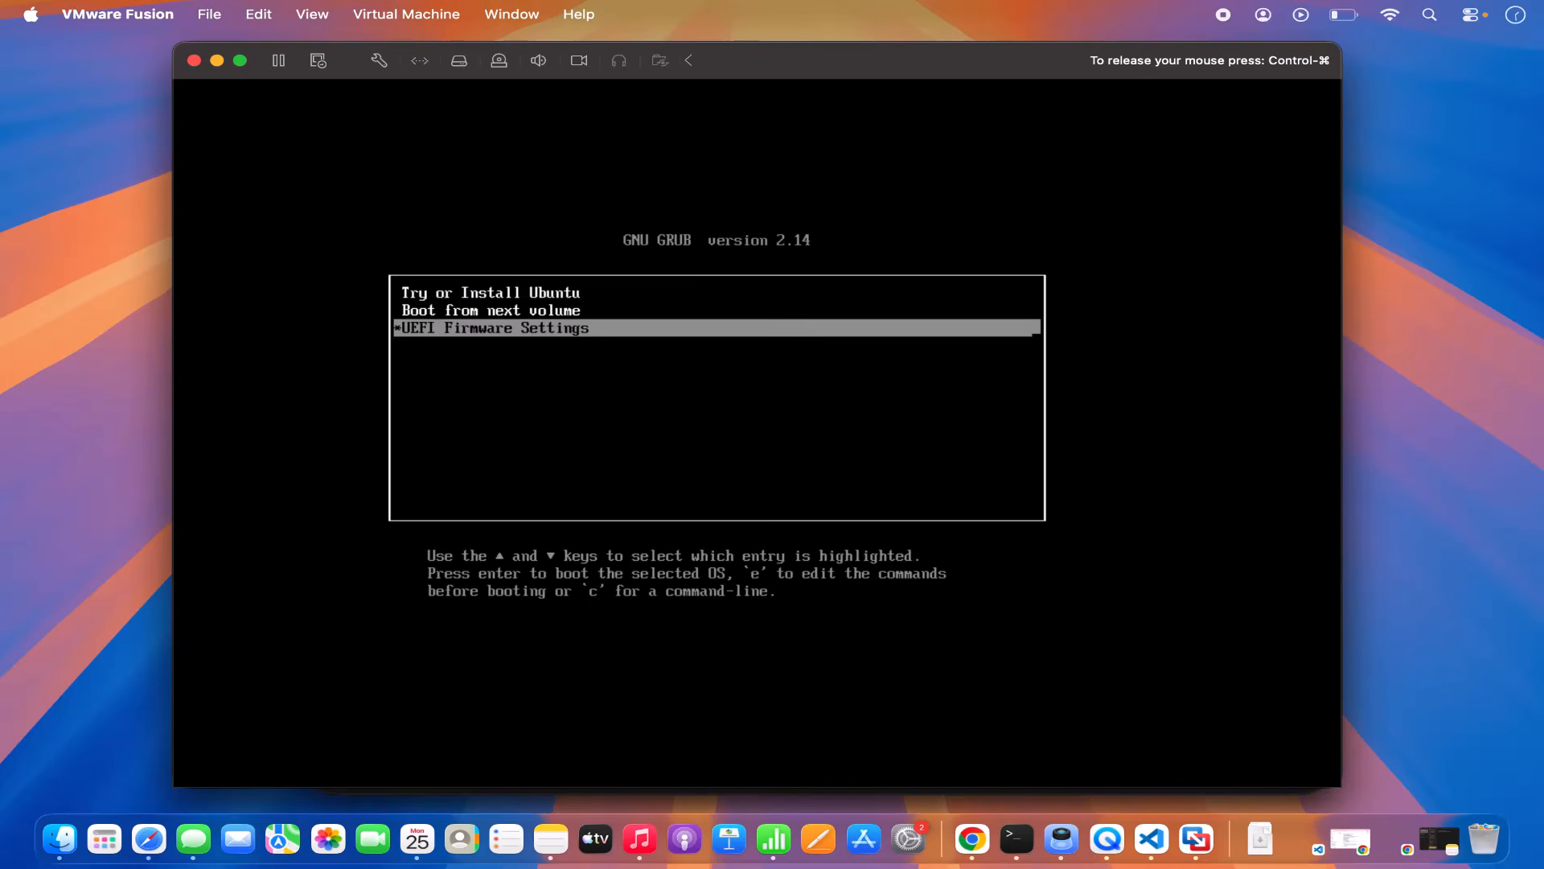
{"action": "key", "text": "Up"}
{"action": "key", "text": "Up"}
{"action": "key", "text": "Down"}
{"action": "key", "text": "Down"}
{"action": "key", "text": "Up"}
{"action": "key", "text": "Up"}
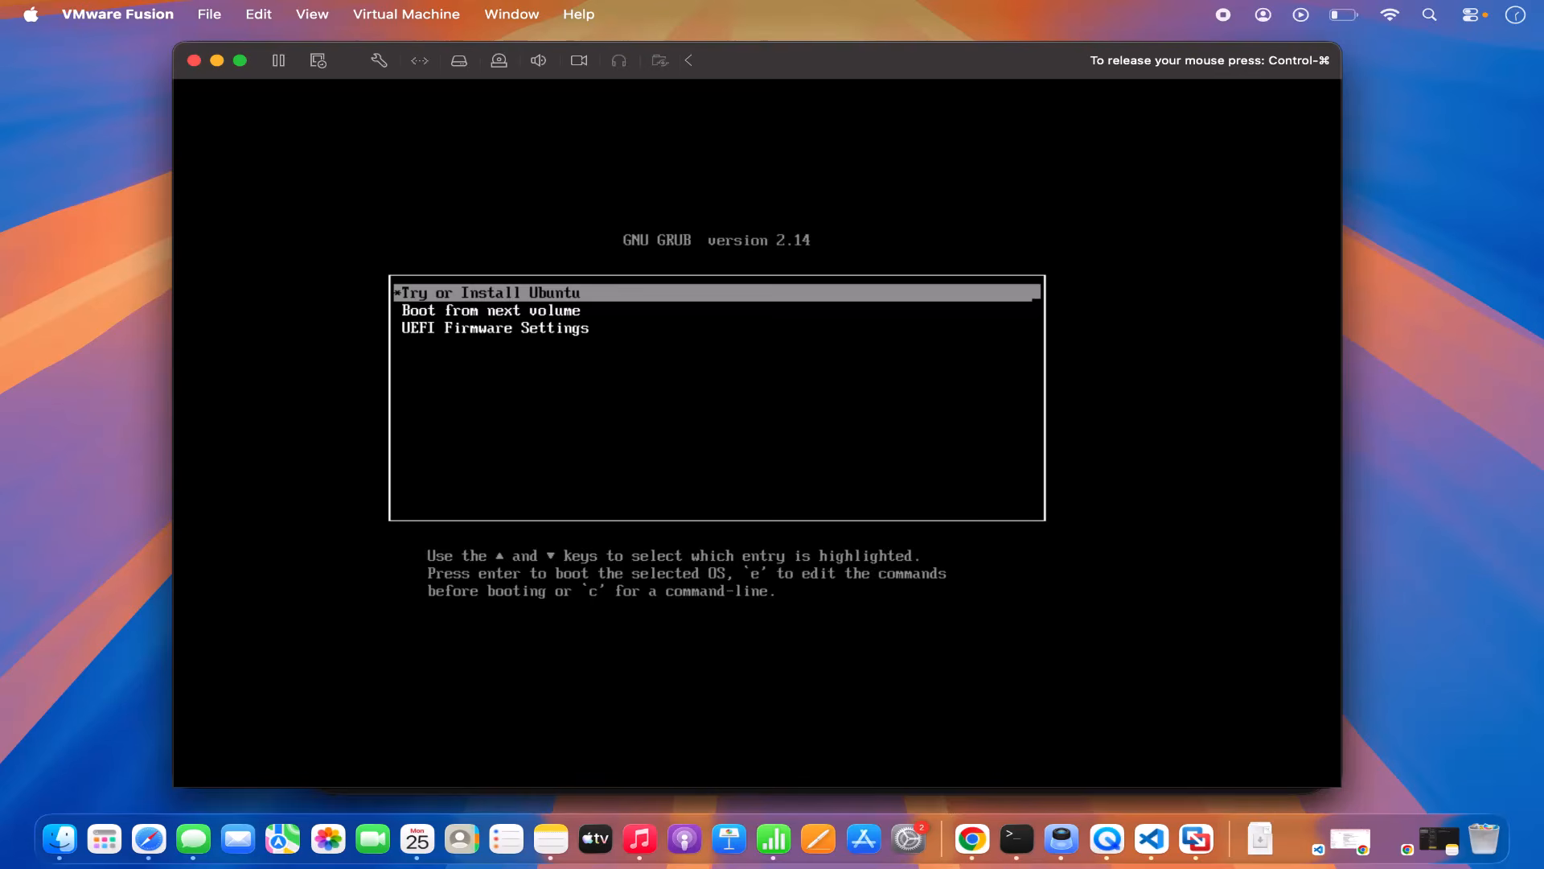
{"action": "key", "text": "Return"}
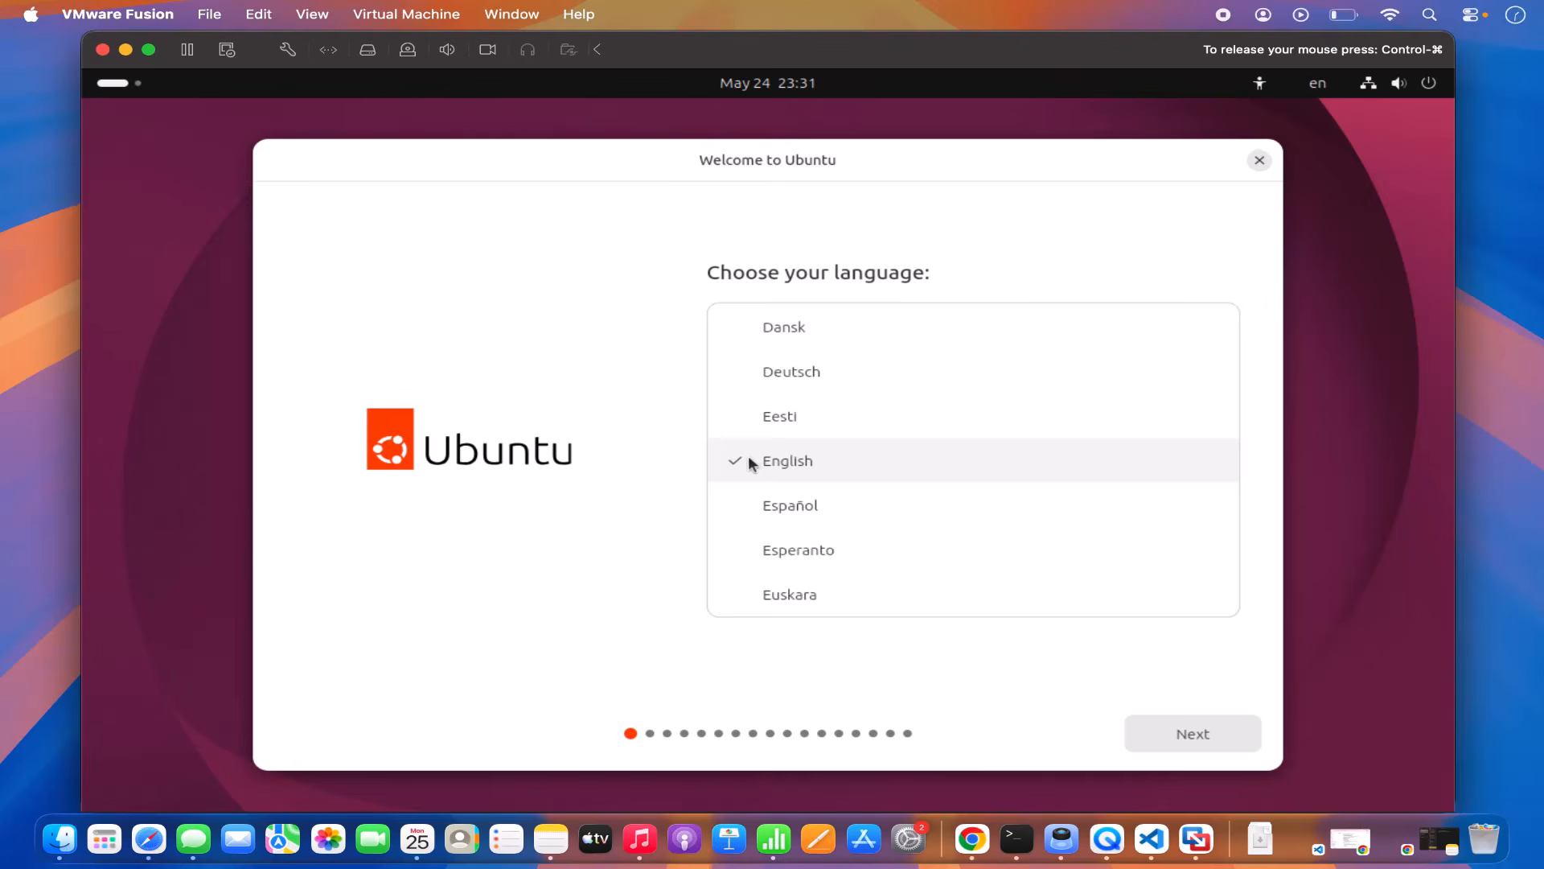
Step: Keep English, skip accessibility options, and select the German keyboard layout
{"action": "left_click", "coordinate": [1200, 736]}
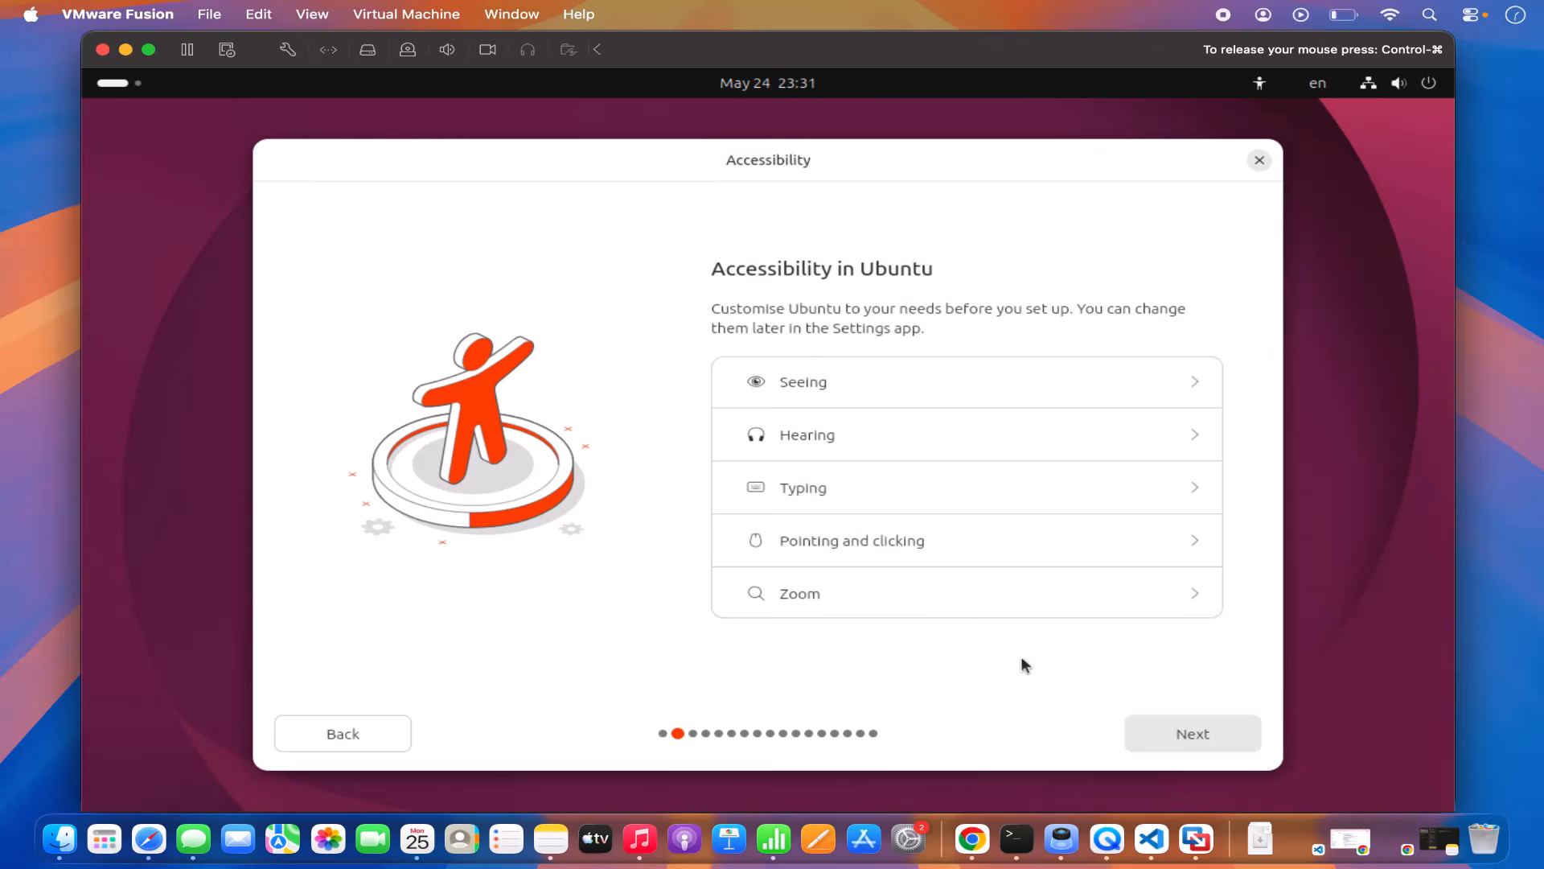
{"action": "left_click", "coordinate": [1160, 733]}
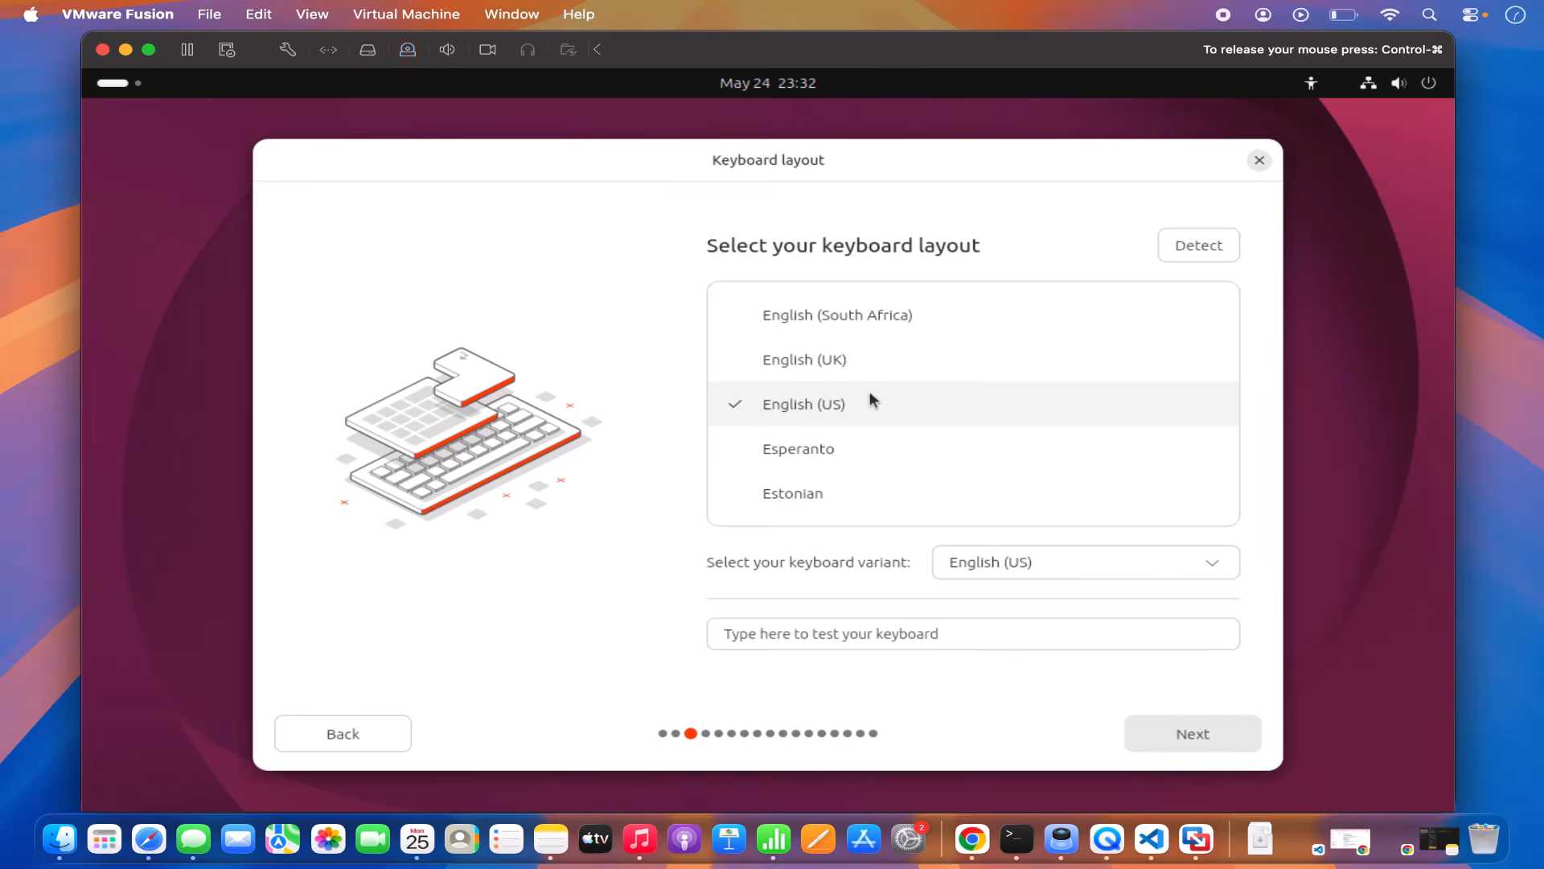
{"action": "scroll", "coordinate": [872, 396], "scroll_direction": "down", "scroll_amount": 10}
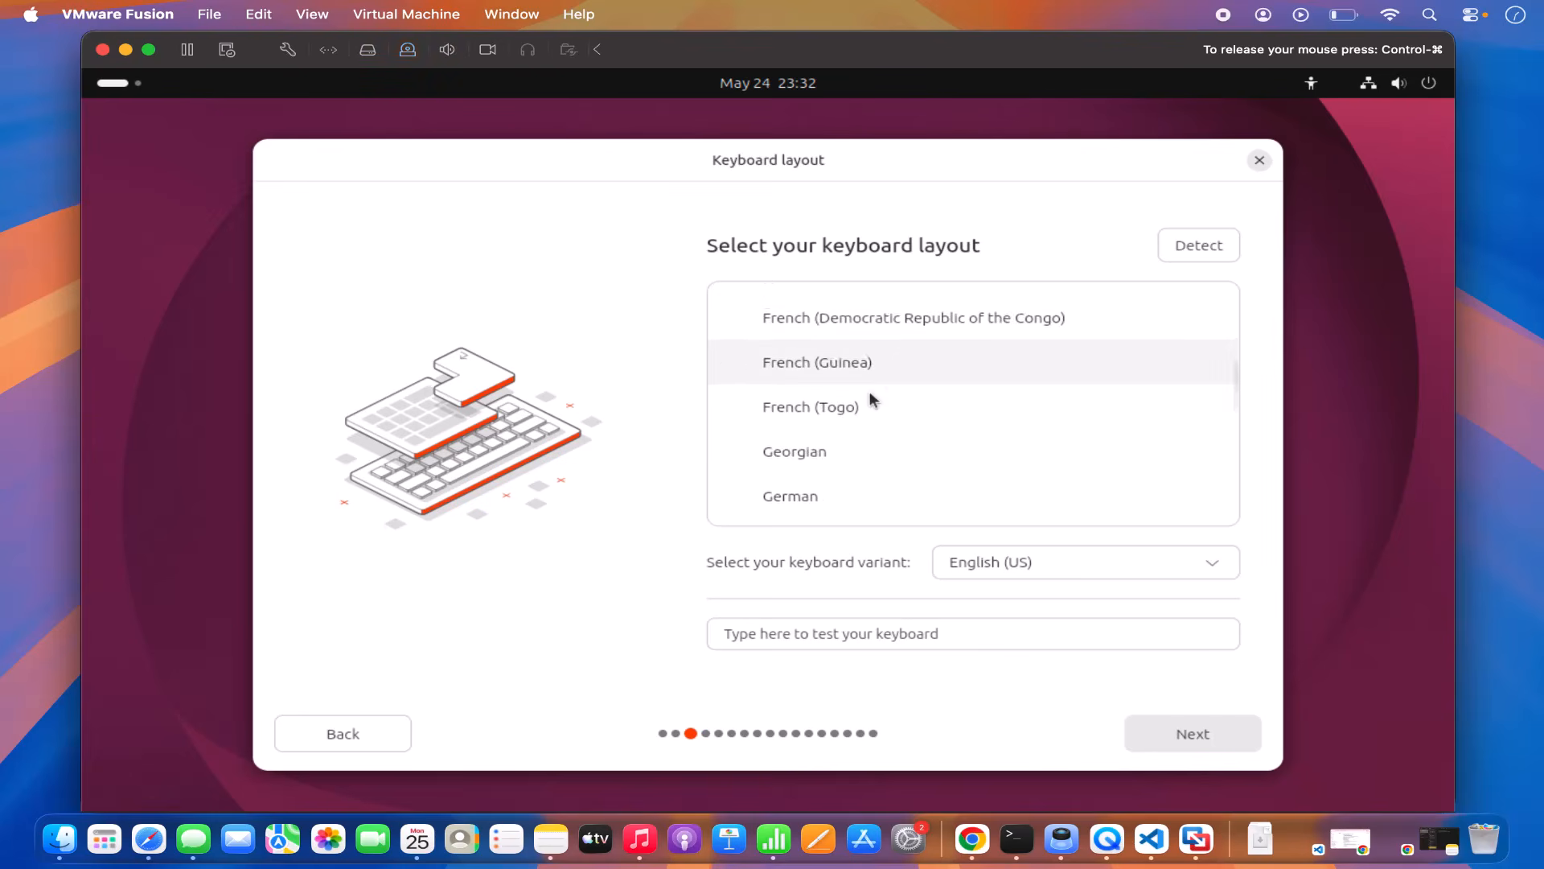
{"action": "left_click", "coordinate": [802, 447]}
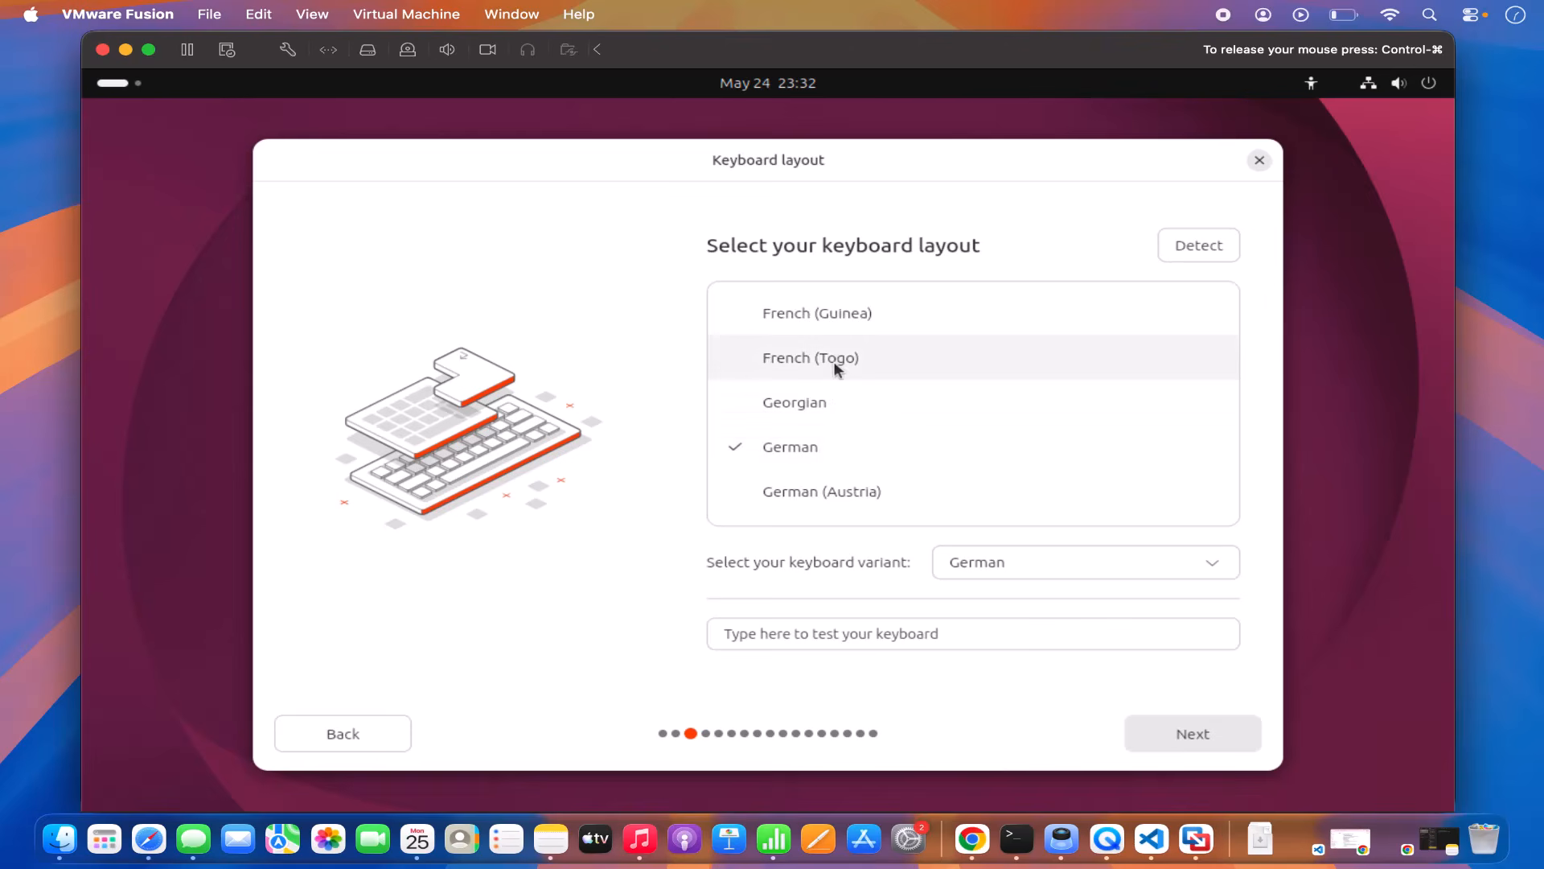
{"action": "scroll", "coordinate": [839, 360], "scroll_direction": "up", "scroll_amount": 5}
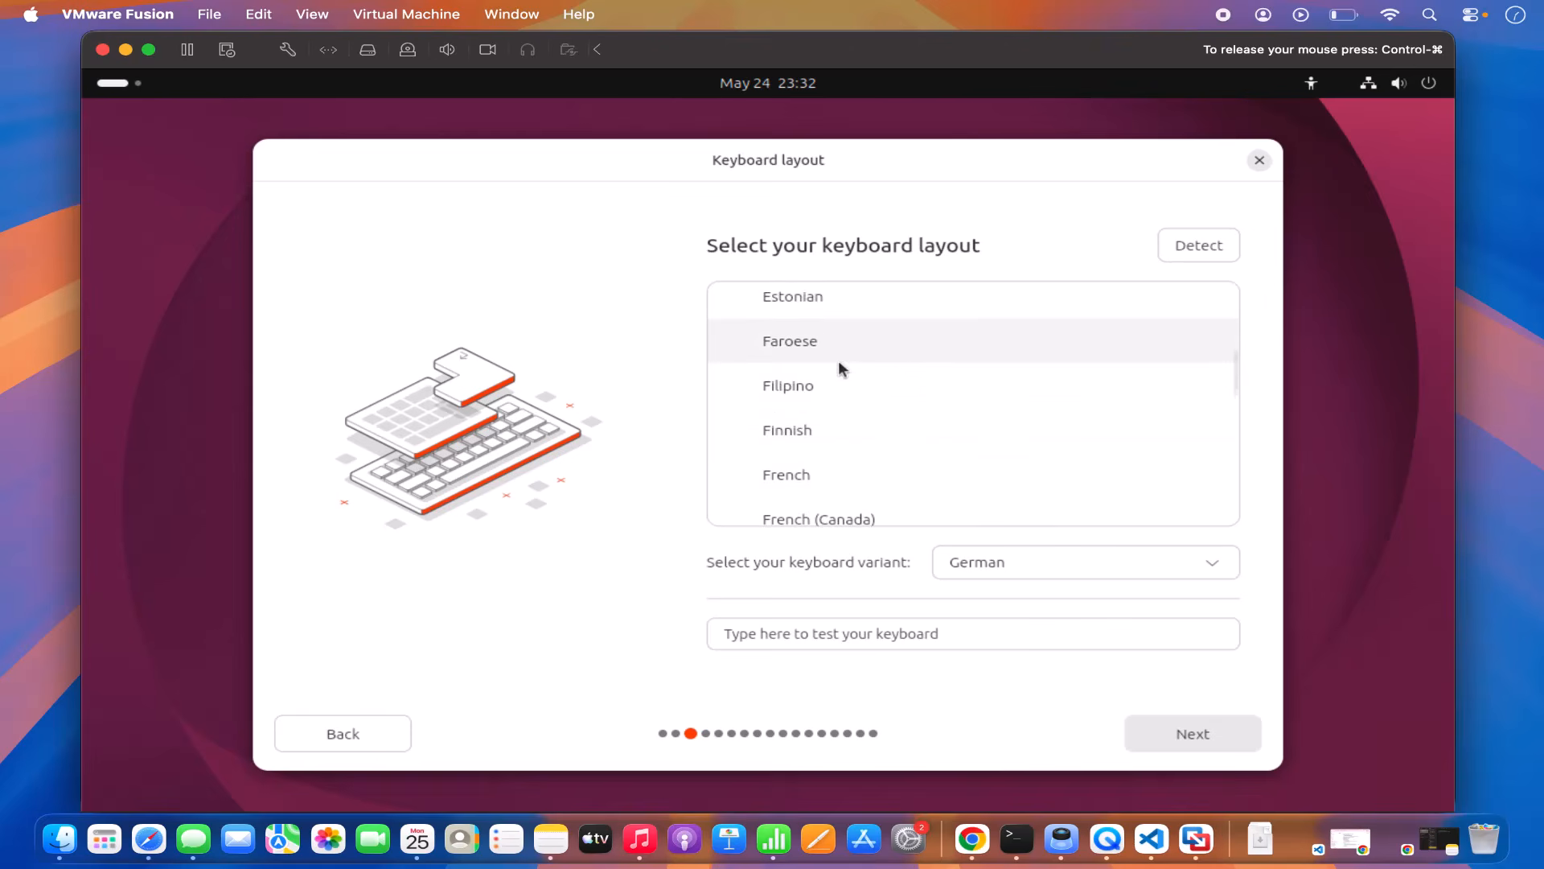
{"action": "scroll", "coordinate": [838, 360], "scroll_direction": "down", "scroll_amount": 2}
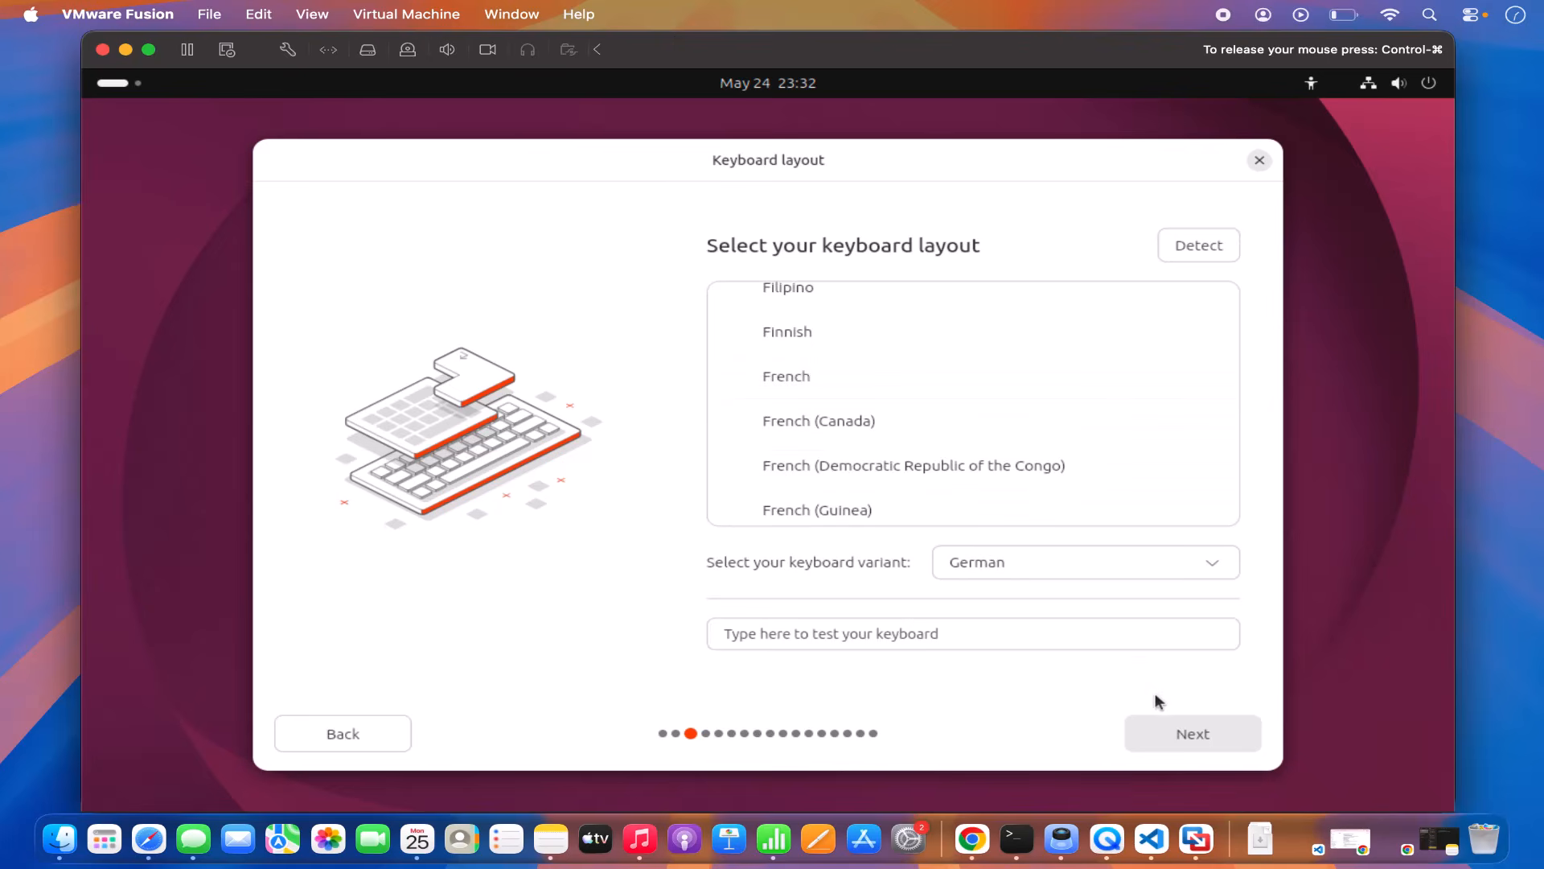
{"action": "left_click", "coordinate": [1170, 730]}
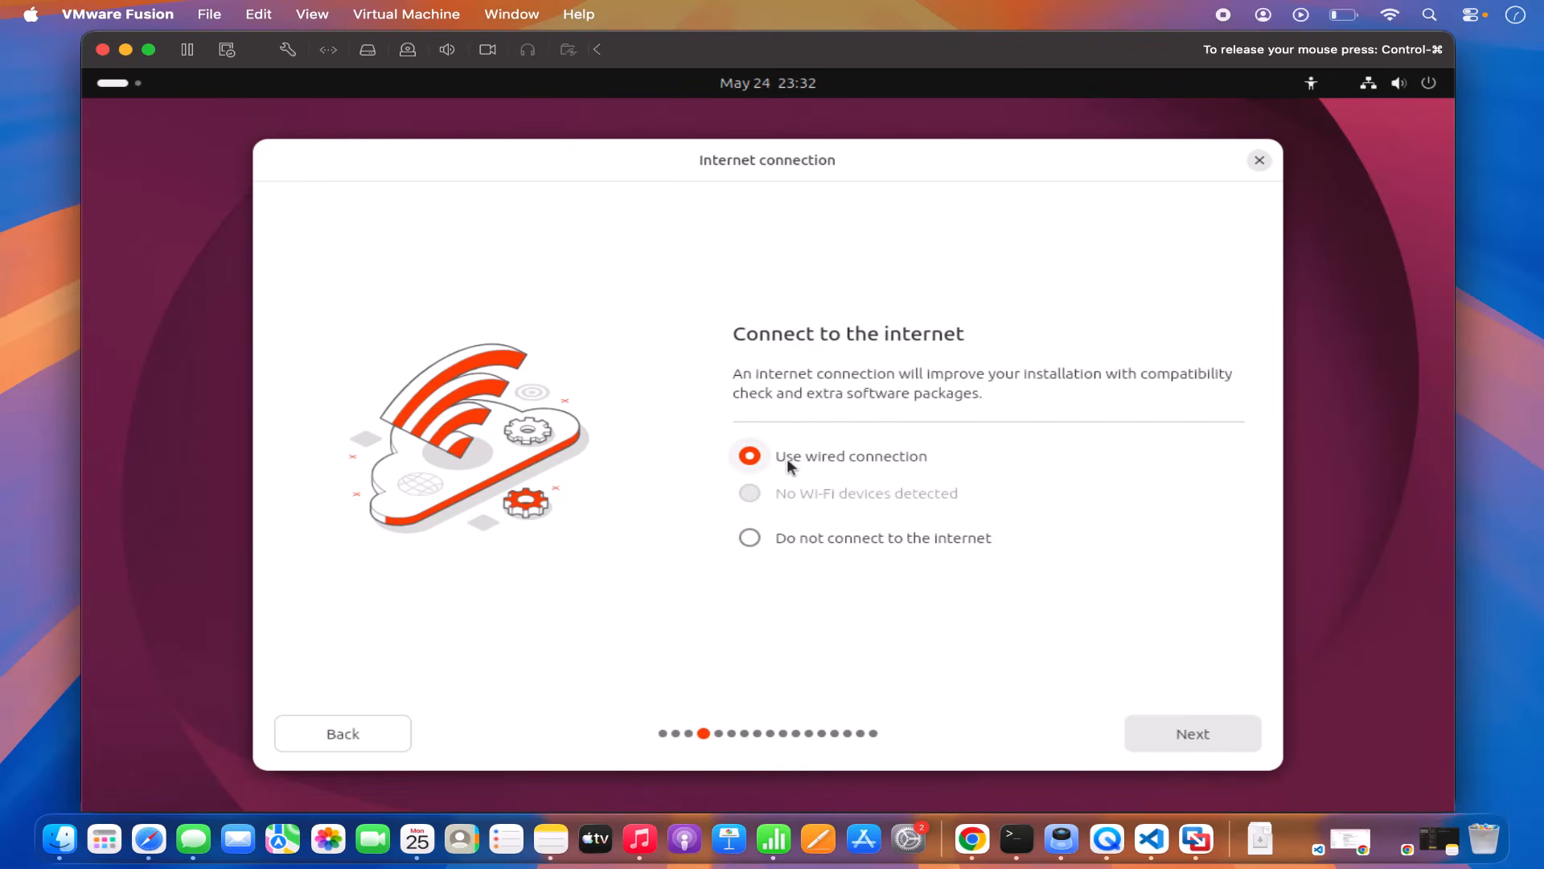
Step: Keep wired connection, Install Ubuntu, interactive installation and the default app selection
{"action": "left_click", "coordinate": [1184, 736]}
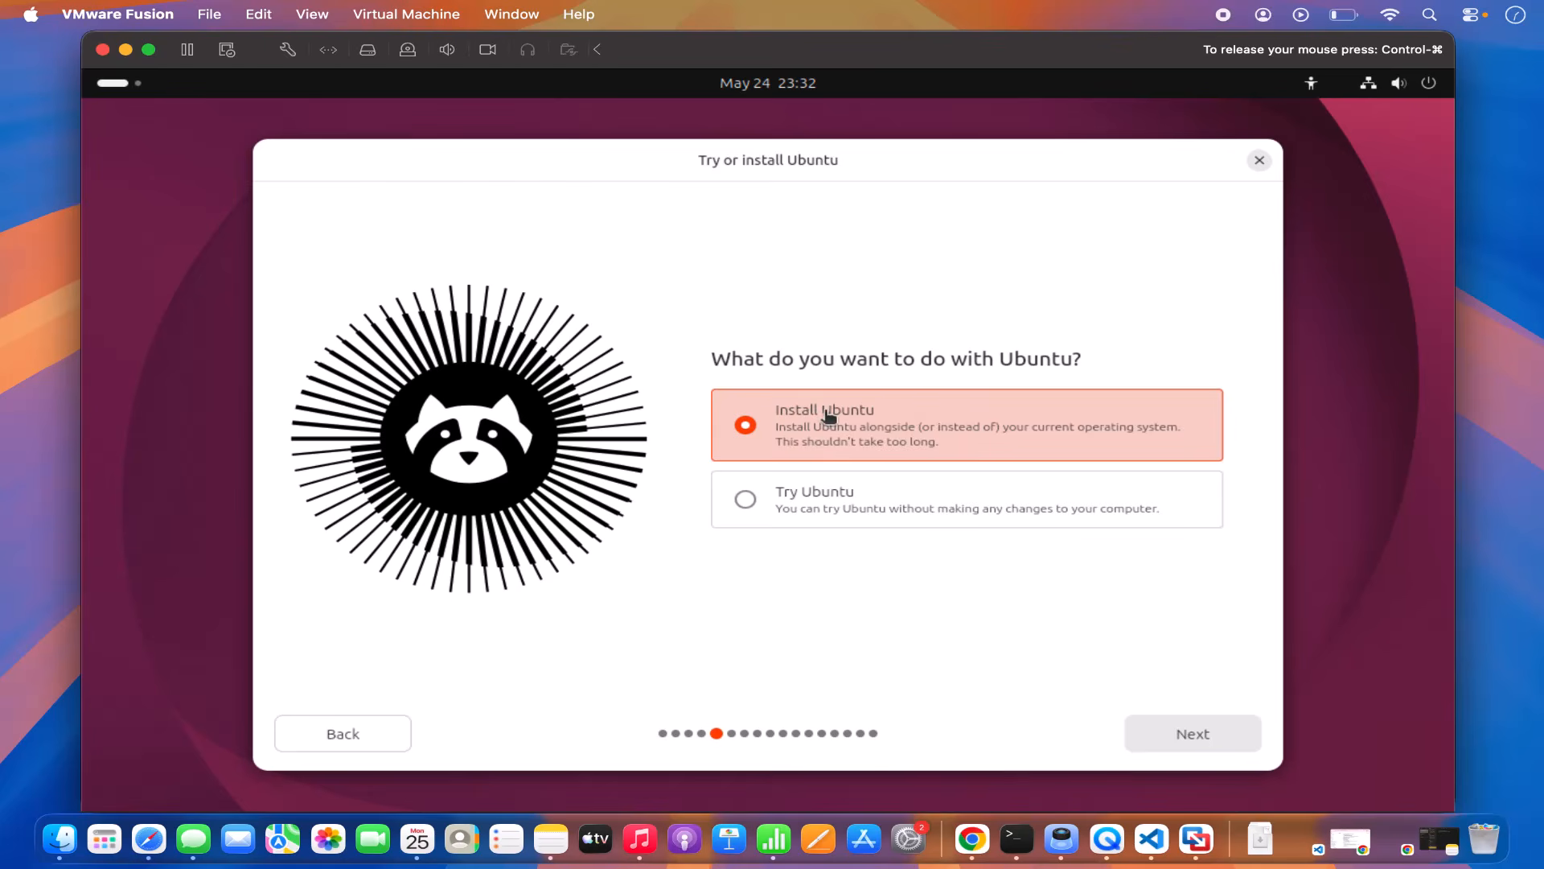
{"action": "left_click", "coordinate": [1166, 741]}
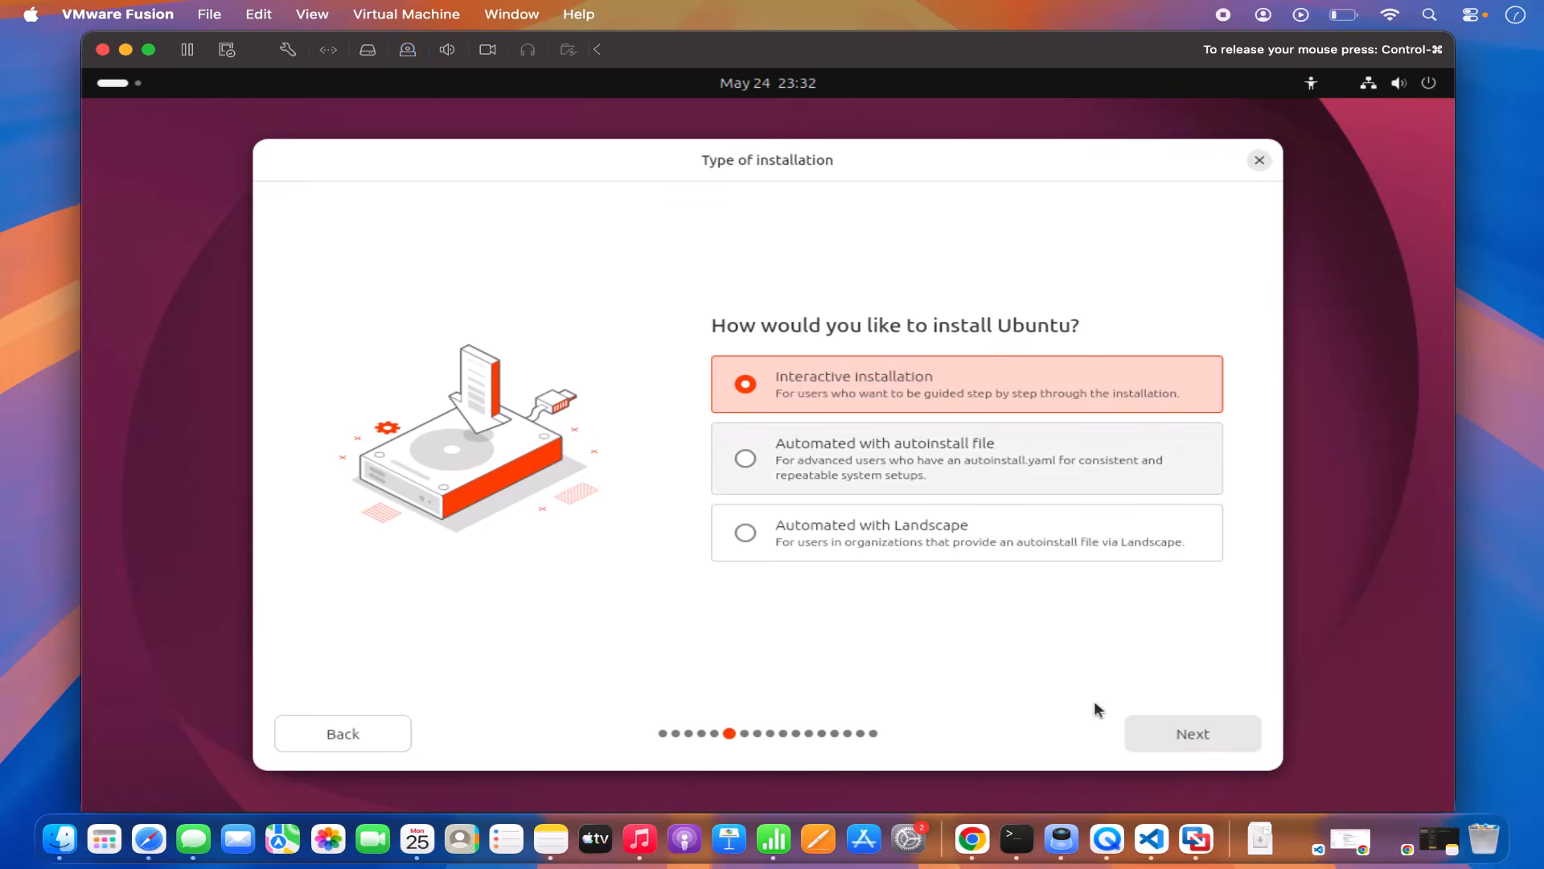
{"action": "left_click", "coordinate": [1153, 736]}
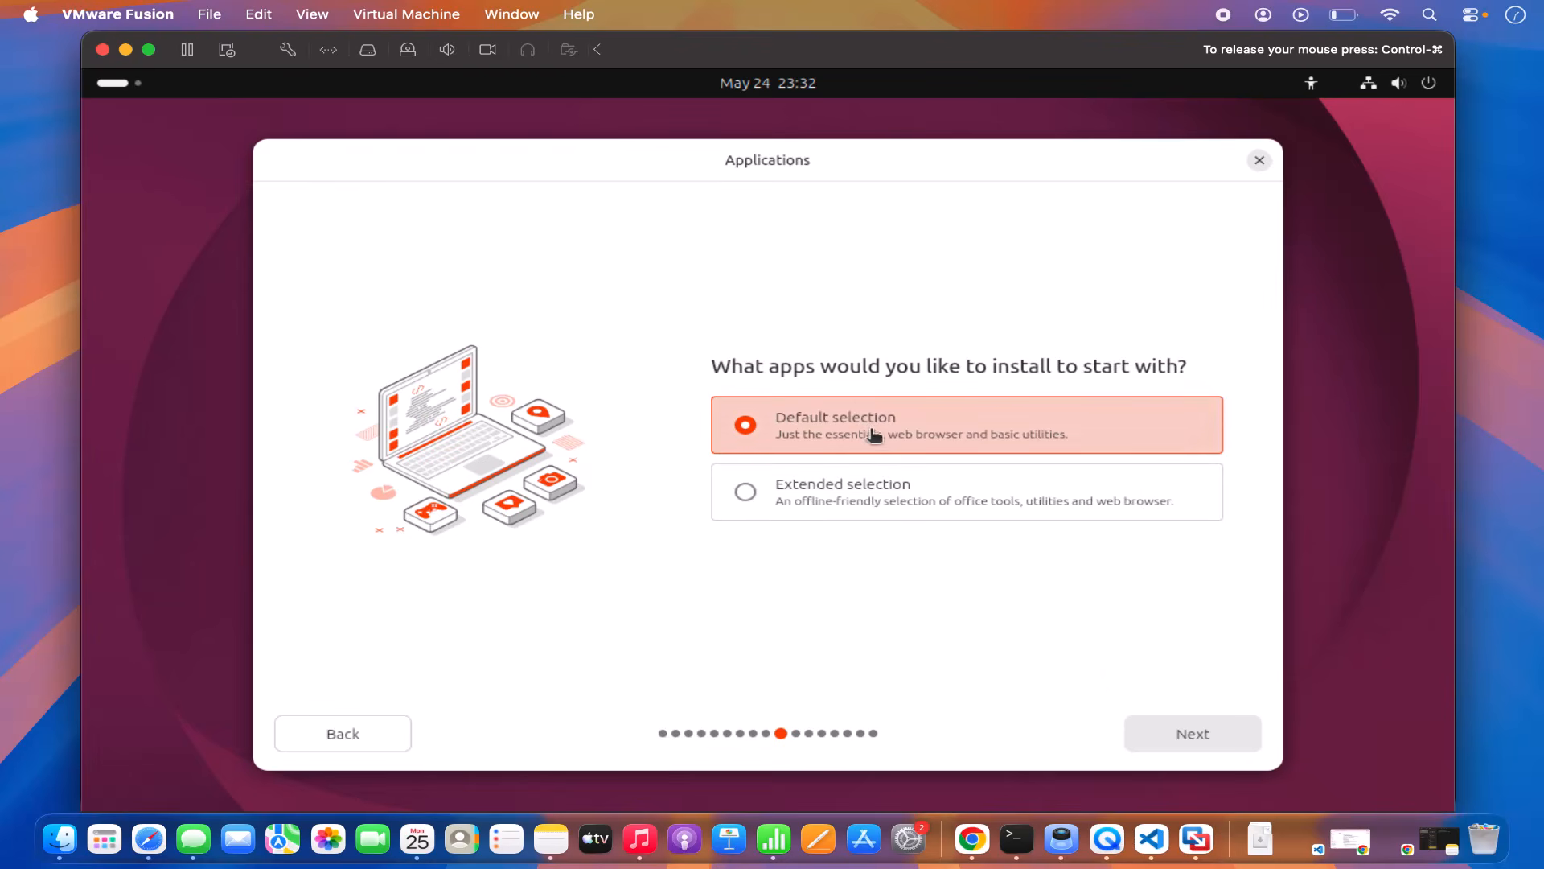
{"action": "left_click", "coordinate": [1163, 731]}
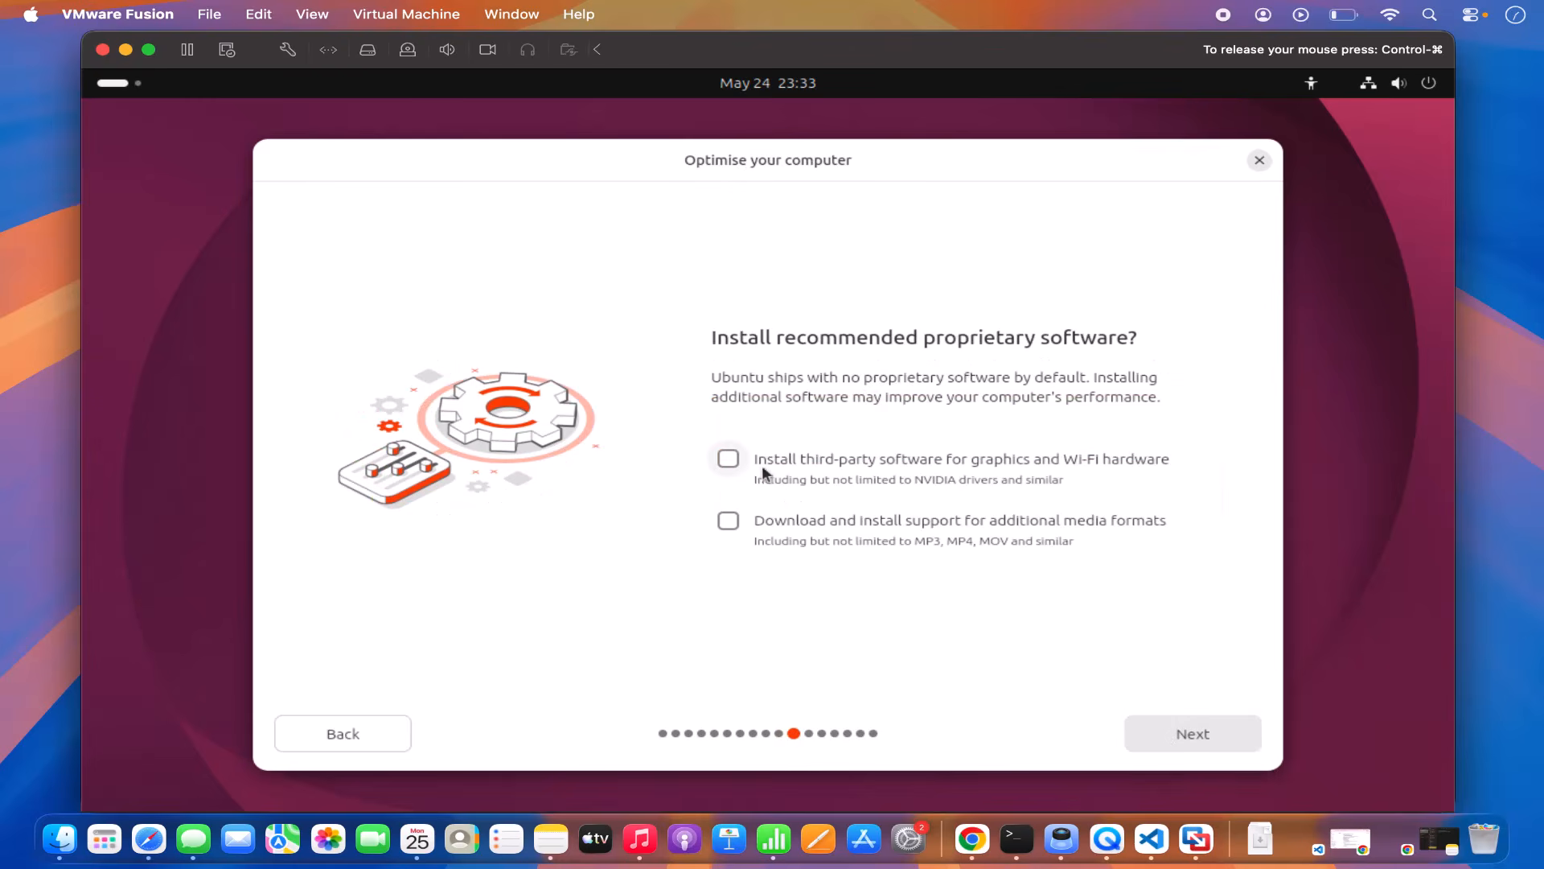
Step: Enable third-party graphics/Wi-Fi software and extra media formats, then erase disk without encryption
{"action": "left_click", "coordinate": [730, 463]}
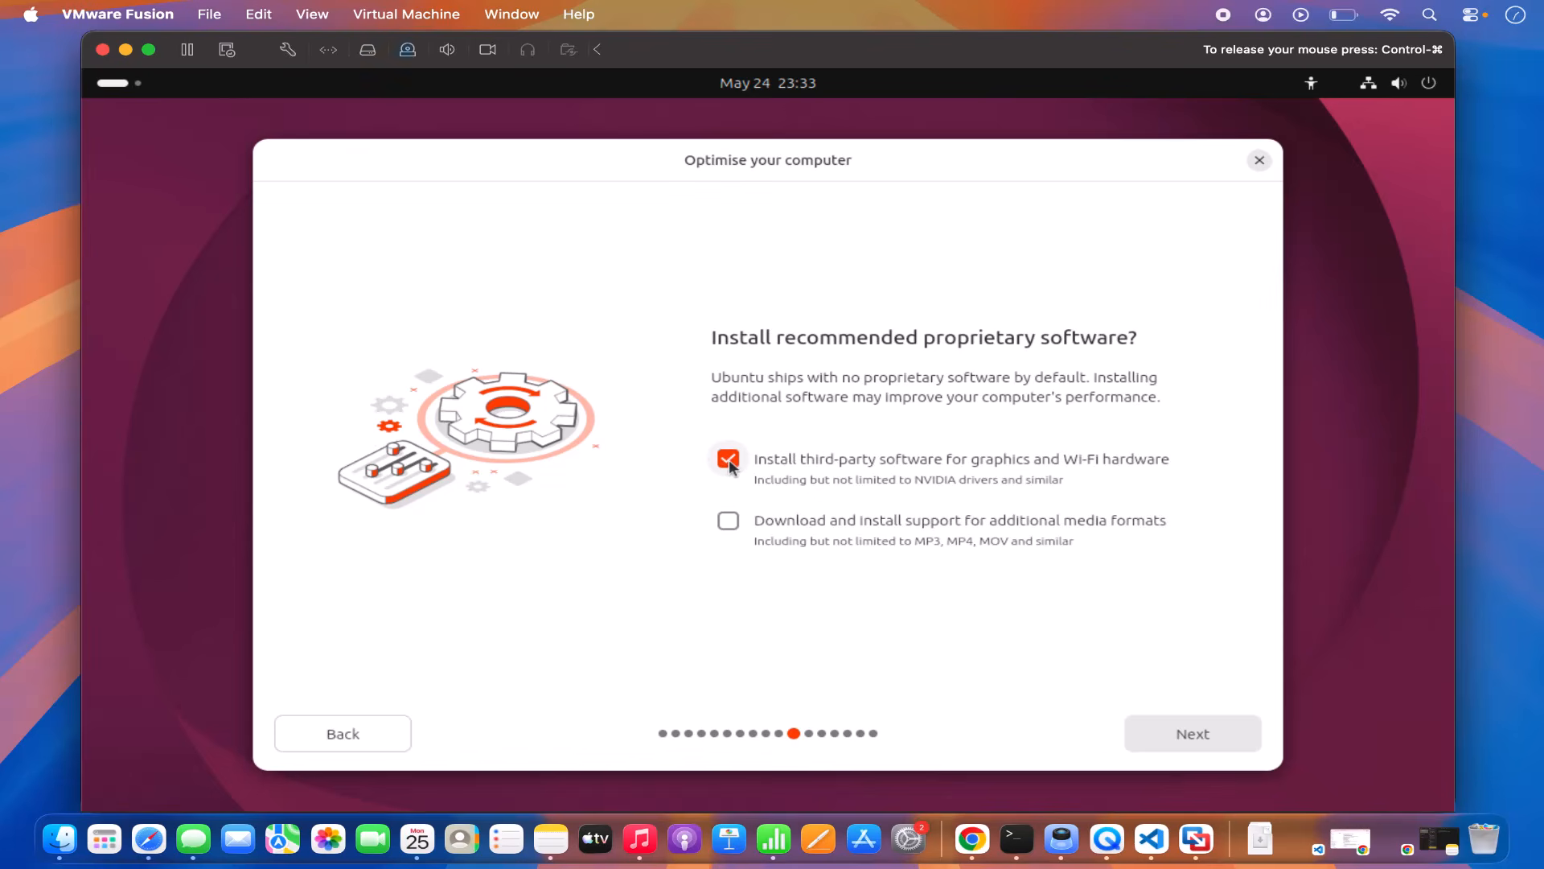
{"action": "left_click", "coordinate": [728, 523]}
{"action": "left_click", "coordinate": [1161, 734]}
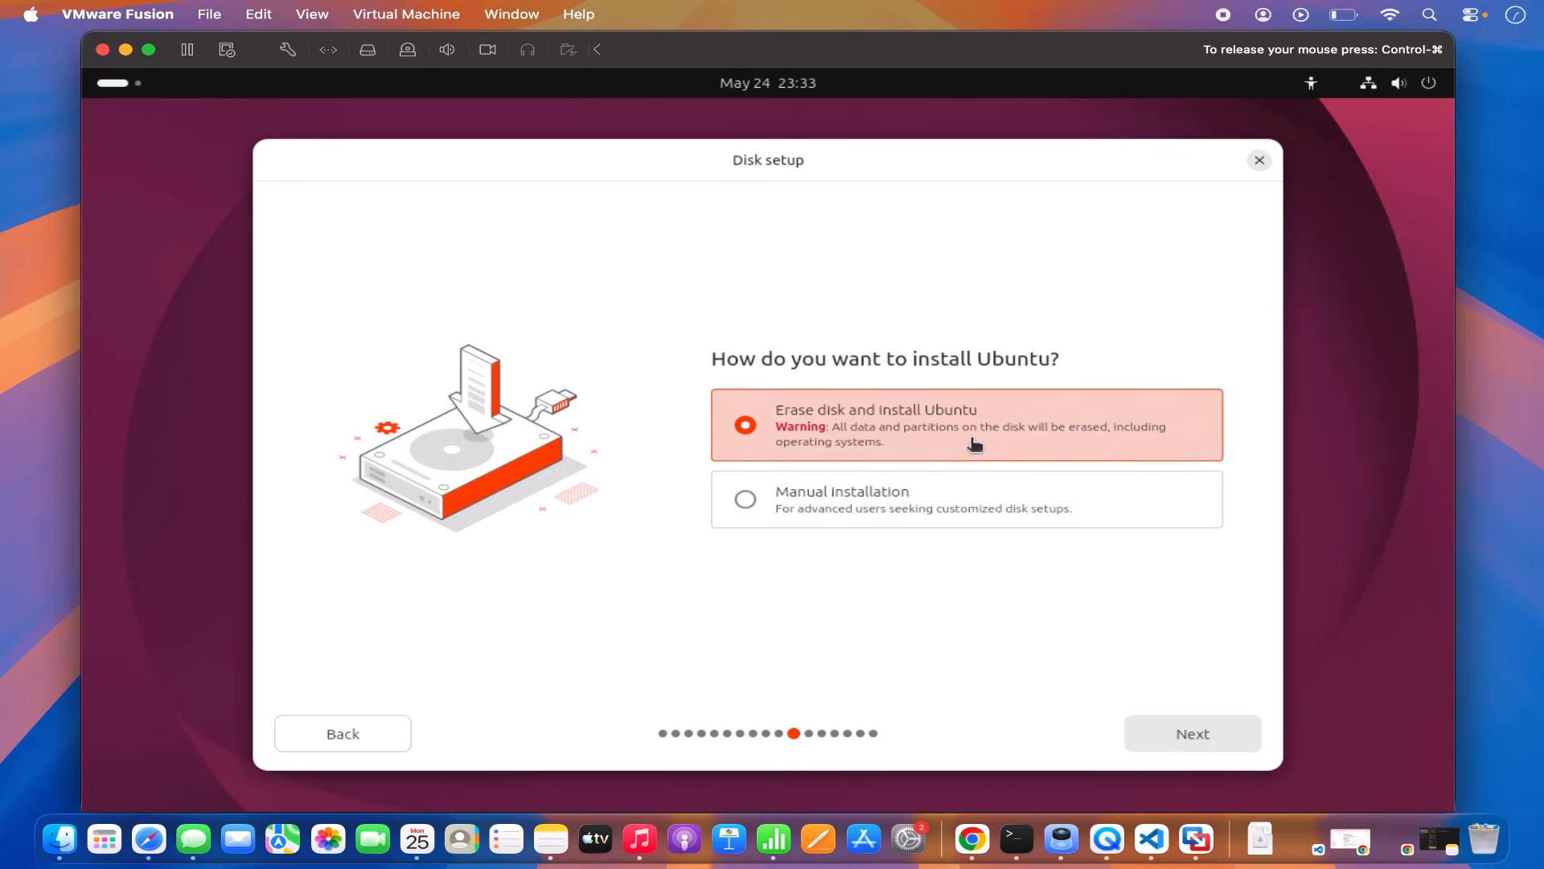
{"action": "left_click", "coordinate": [1183, 732]}
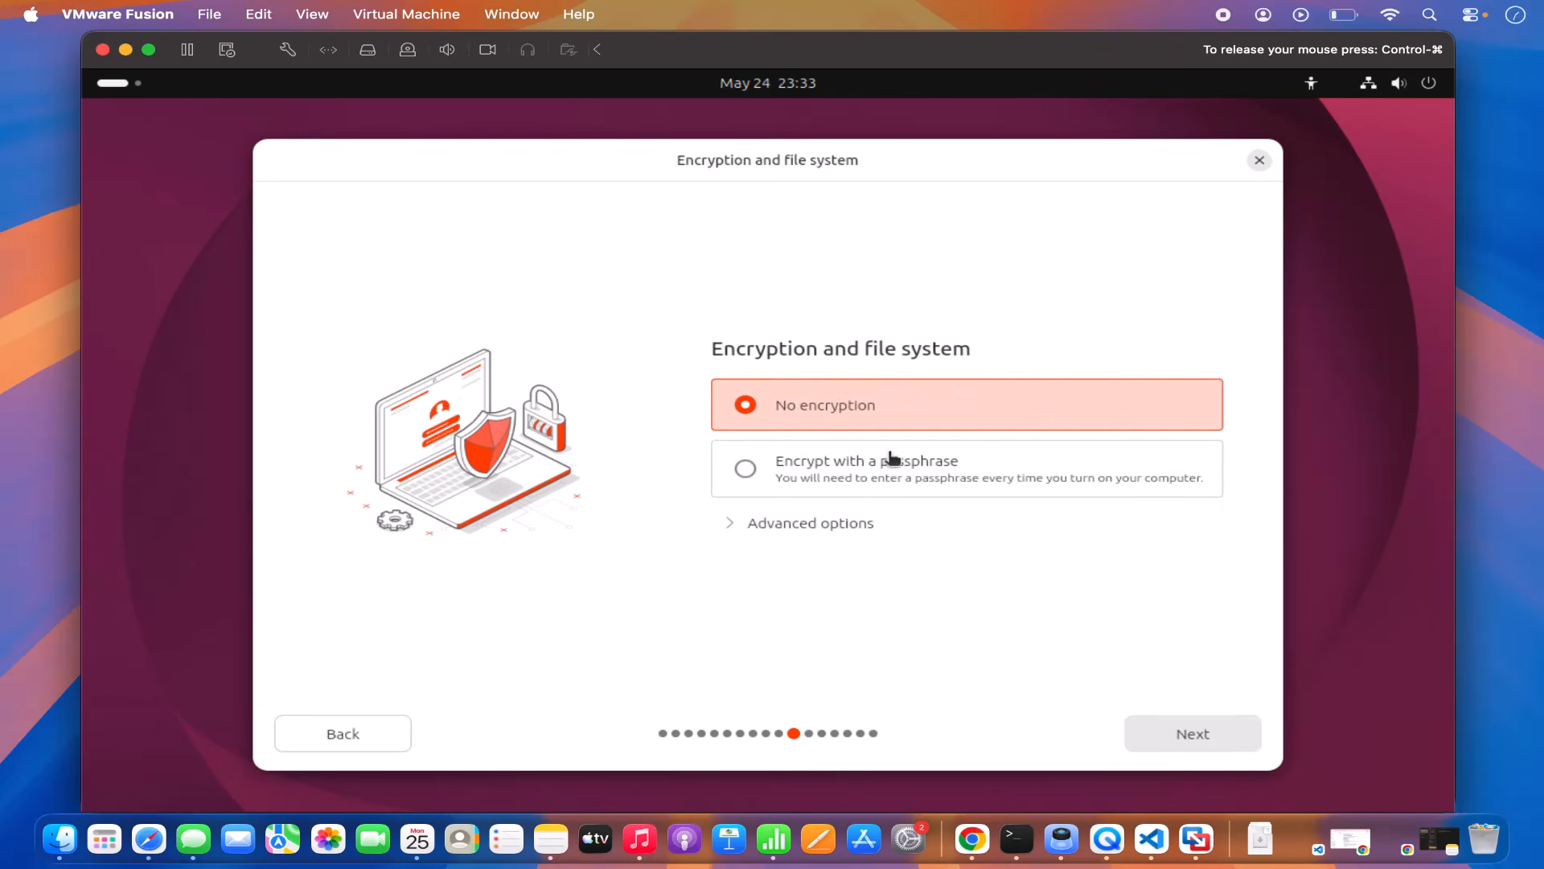
{"action": "left_click", "coordinate": [1175, 732]}
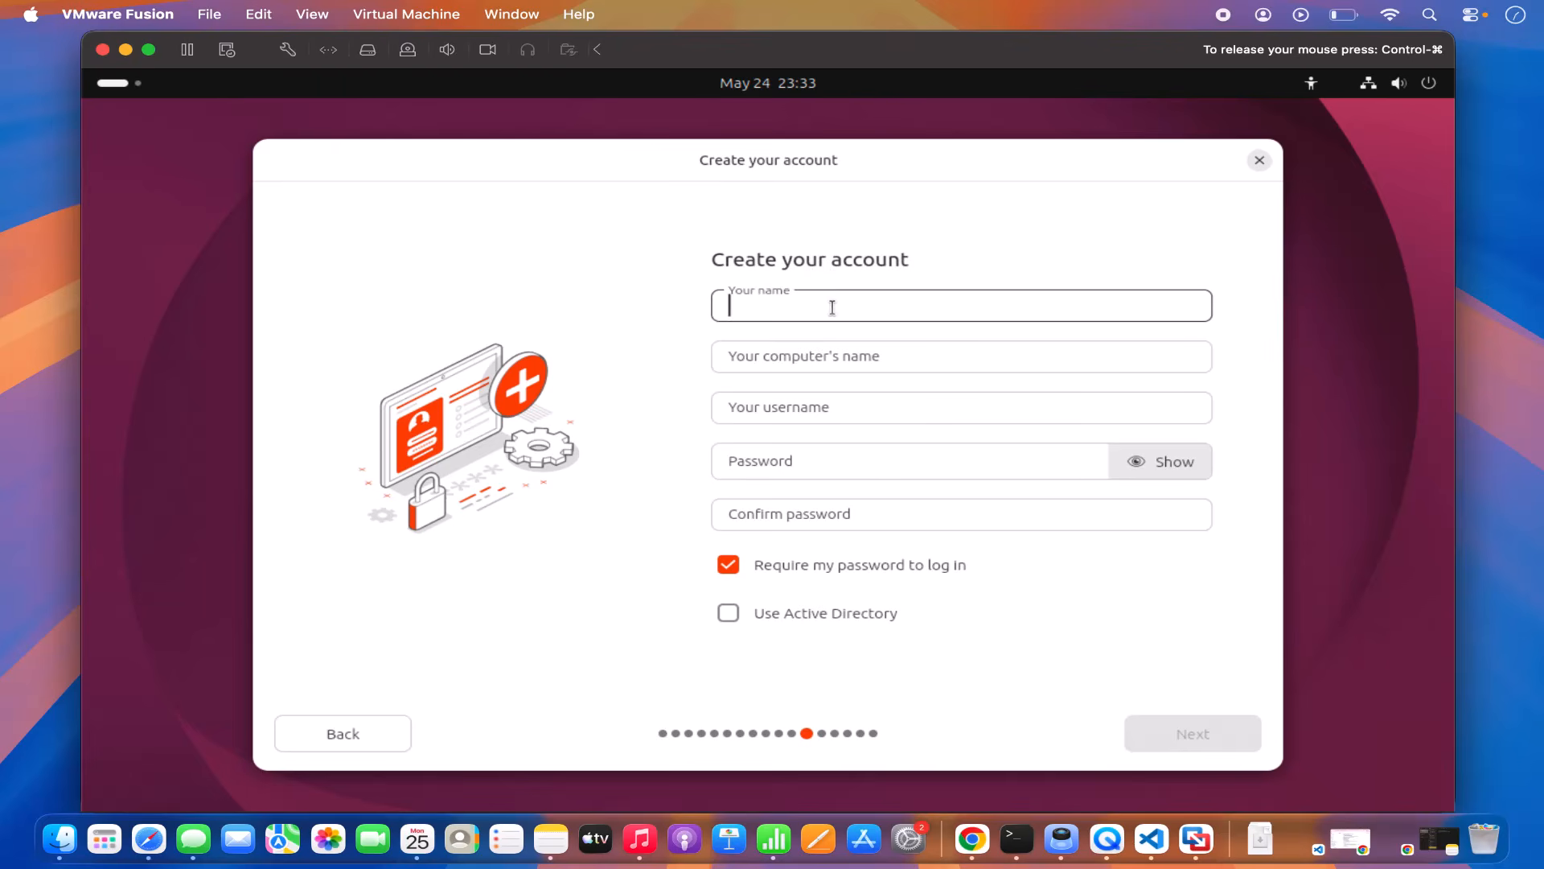
Step: Enter the account name and trim the VMware suffix and hyphen from the computer name
{"action": "type", "text": "code"}
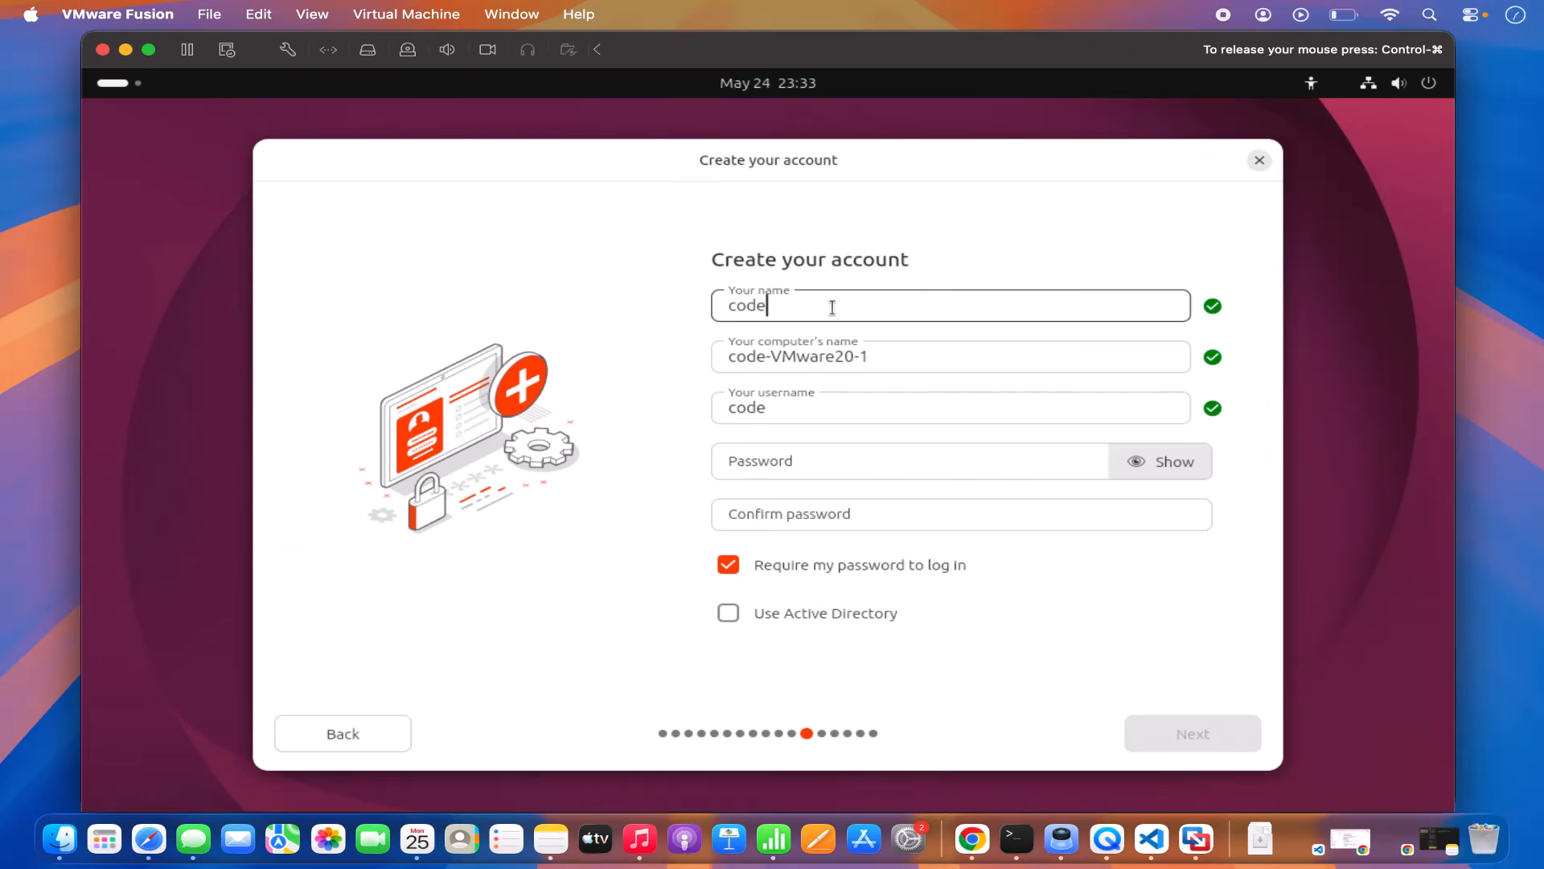
{"action": "type", "text": "bind"}
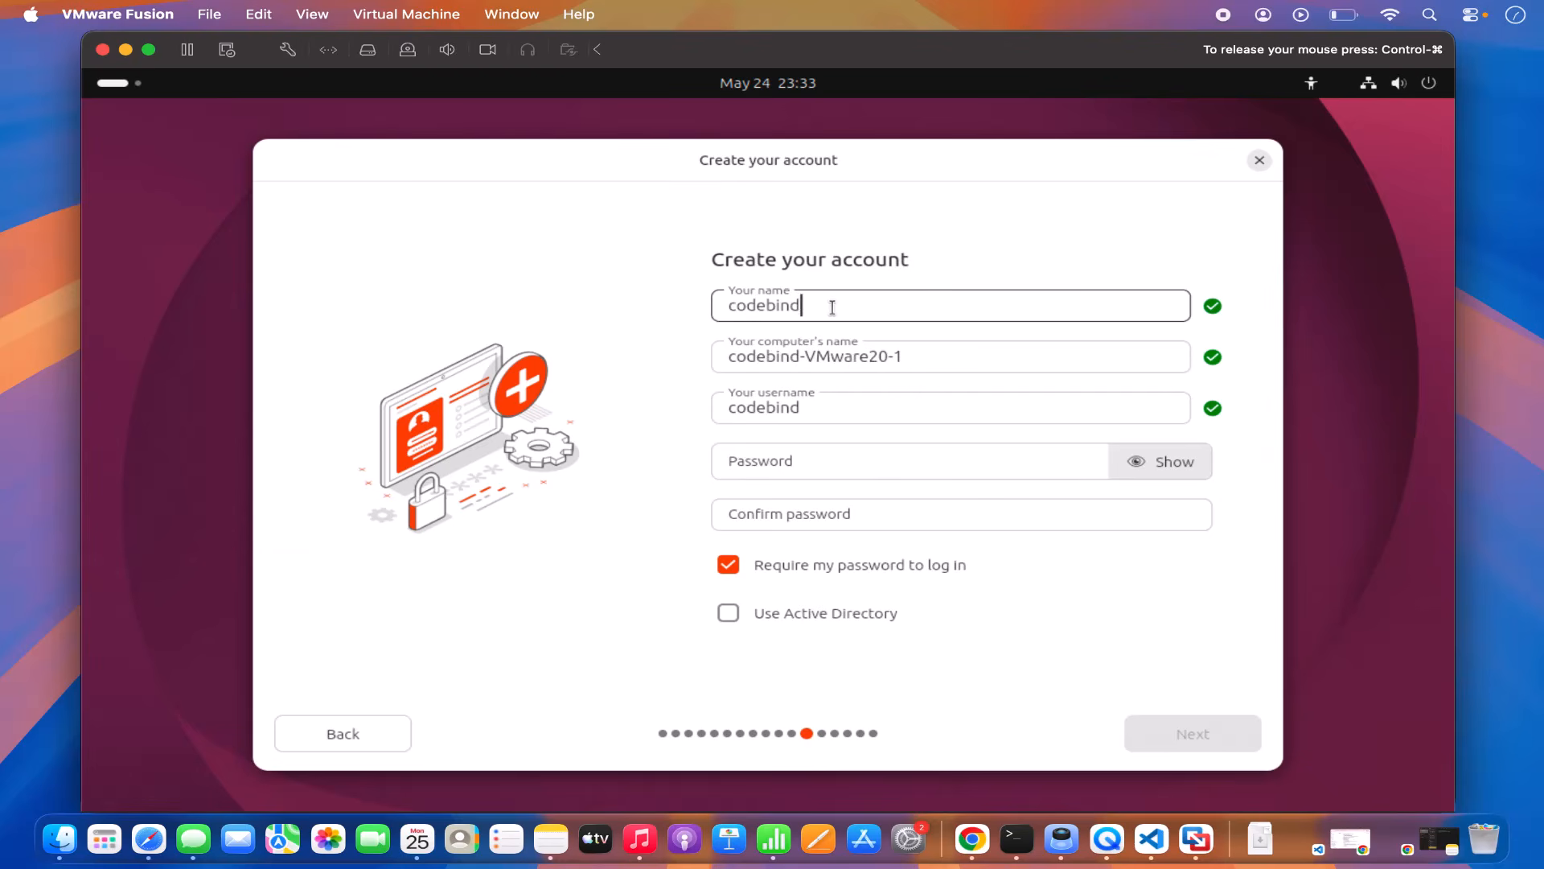
{"action": "left_click", "coordinate": [804, 359]}
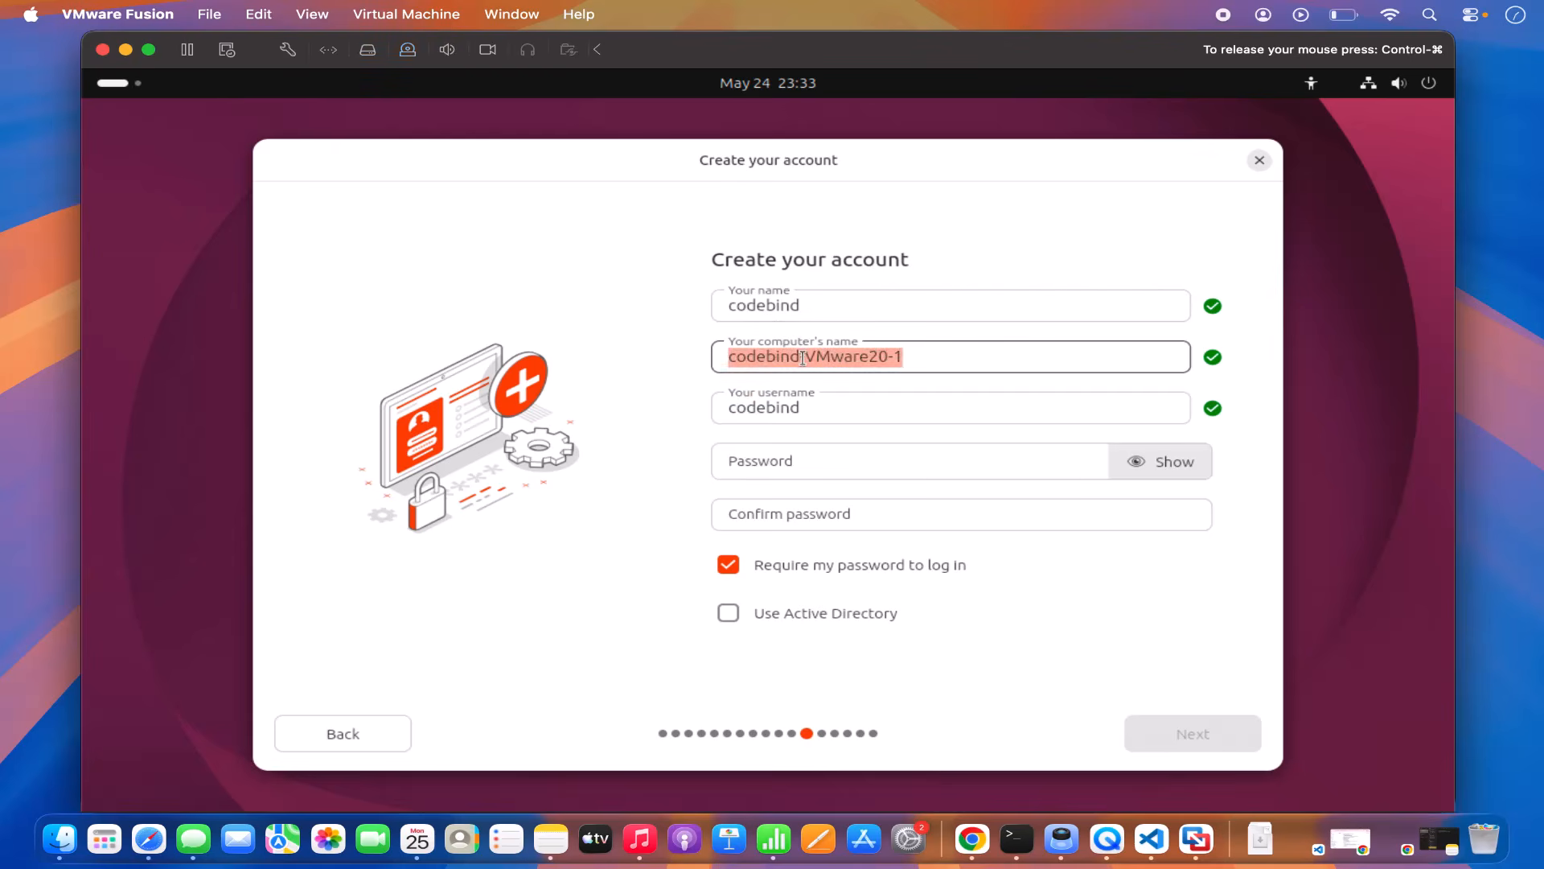
{"action": "left_click", "coordinate": [803, 359]}
{"action": "left_click", "coordinate": [907, 356]}
{"action": "key", "text": "BackSpace"}
{"action": "key", "text": "BackSpace"}
{"action": "key", "text": "BackSpace"}
{"action": "key", "text": "BackSpace"}
{"action": "key", "text": "BackSpace"}
{"action": "key", "text": "BackSpace"}
{"action": "key", "text": "BackSpace"}
{"action": "key", "text": "BackSpace"}
{"action": "key", "text": "BackSpace"}
{"action": "key", "text": "BackSpace"}
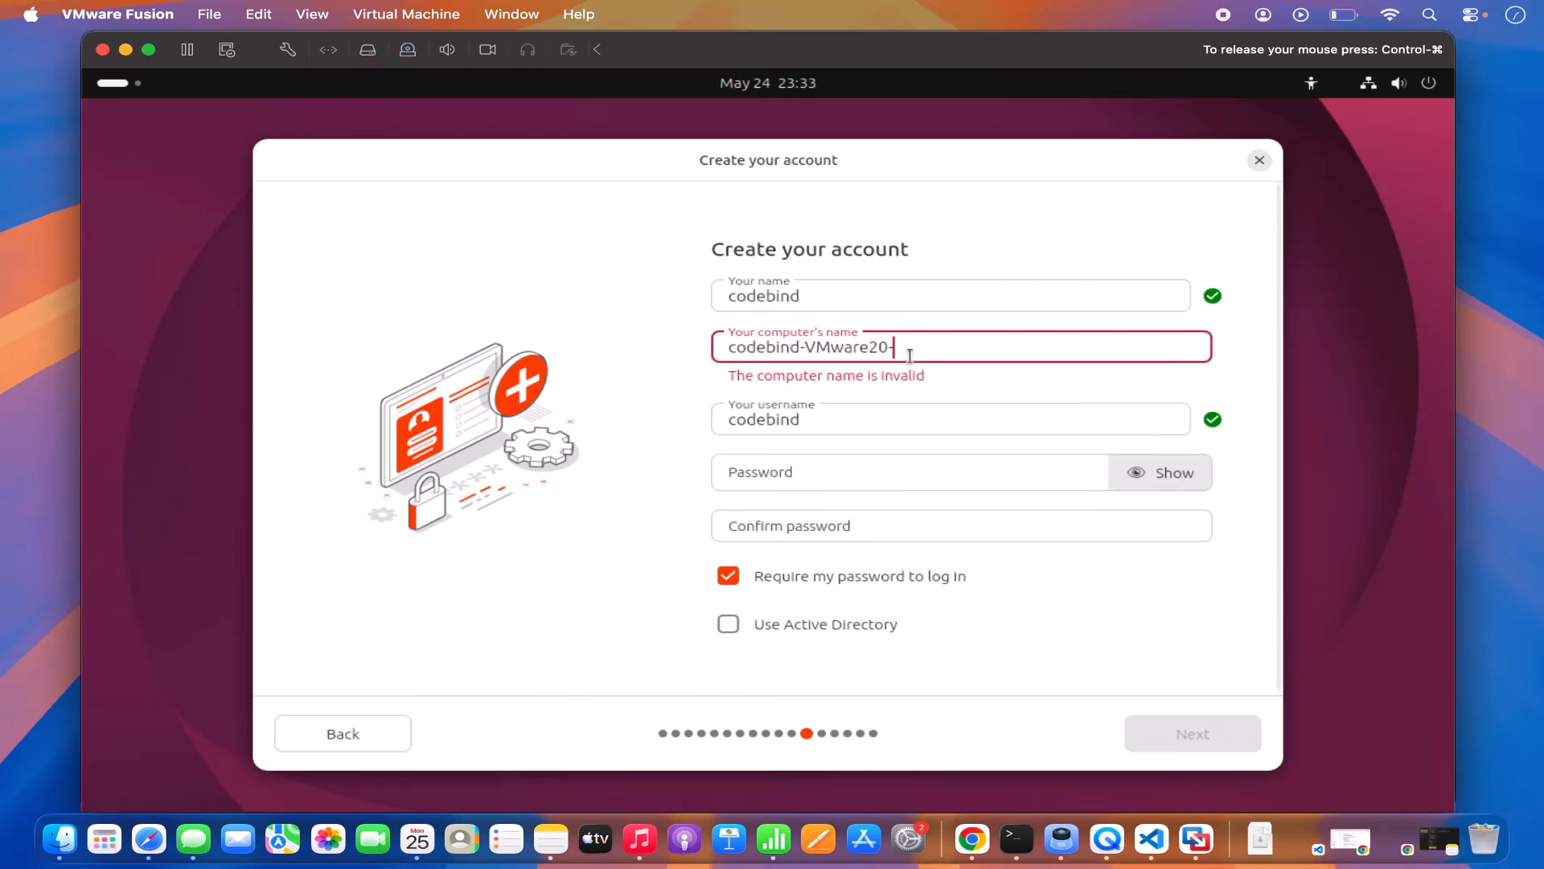
{"action": "key", "text": "BackSpace"}
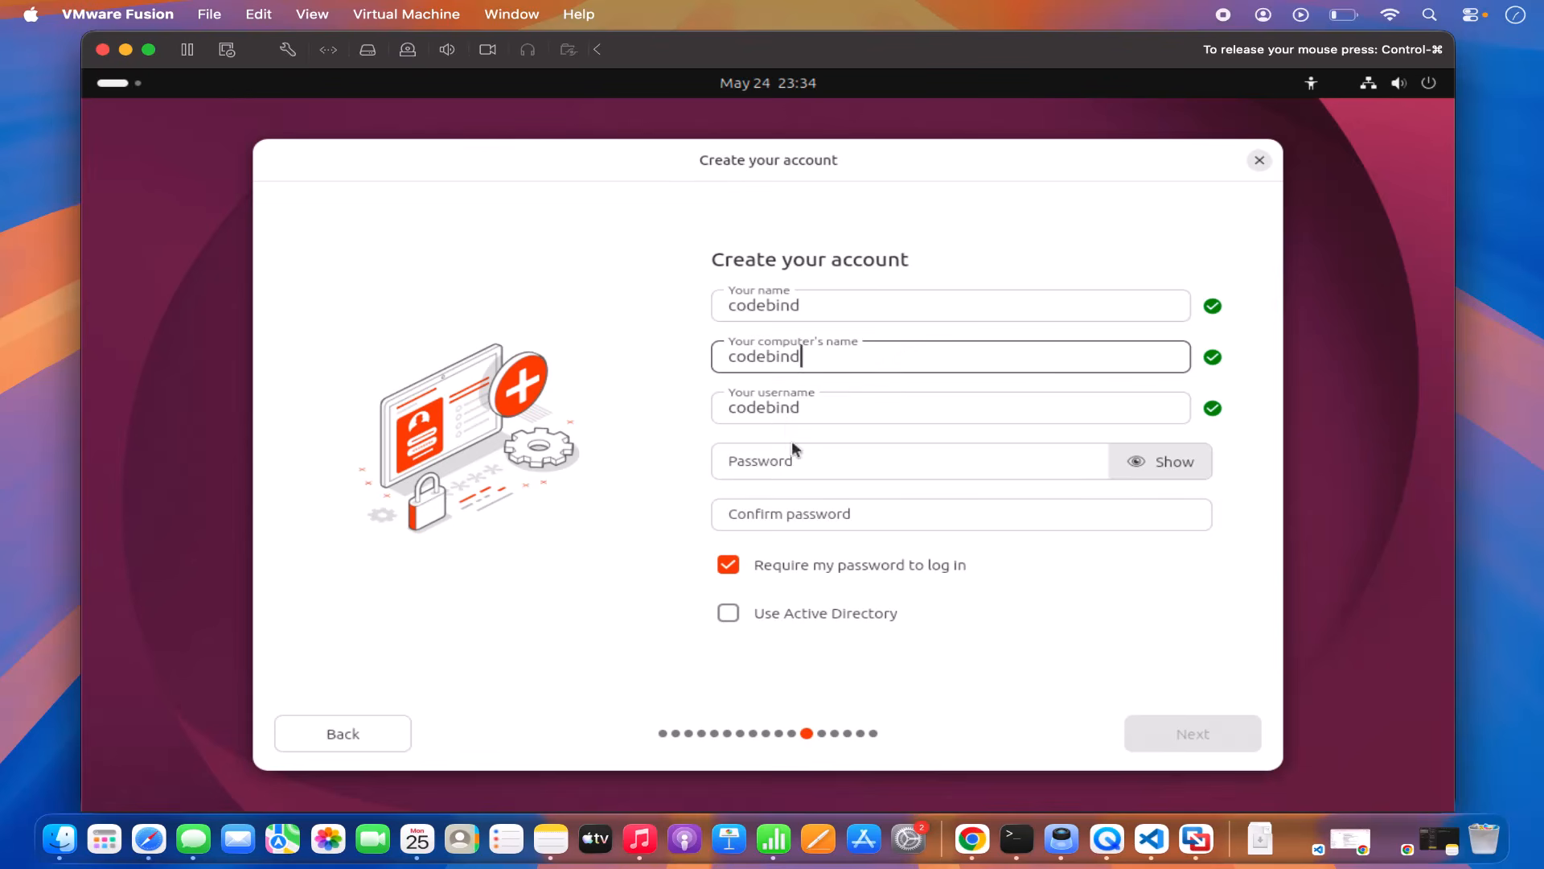
Step: Enter and confirm the account password, then submit the account details
{"action": "left_click", "coordinate": [783, 458]}
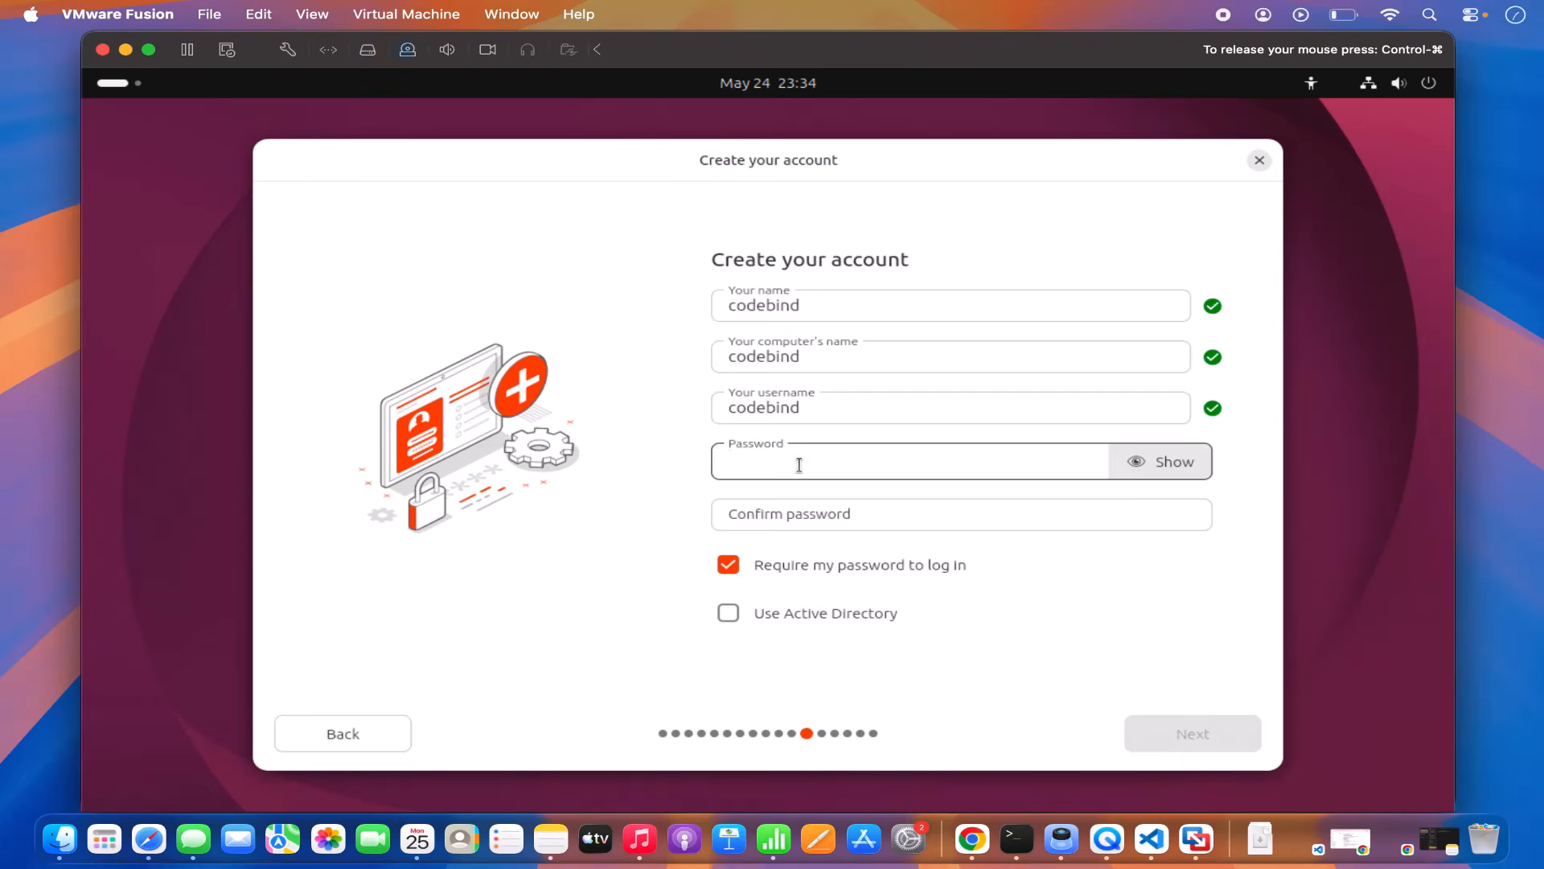
{"action": "type", "text": "123456"}
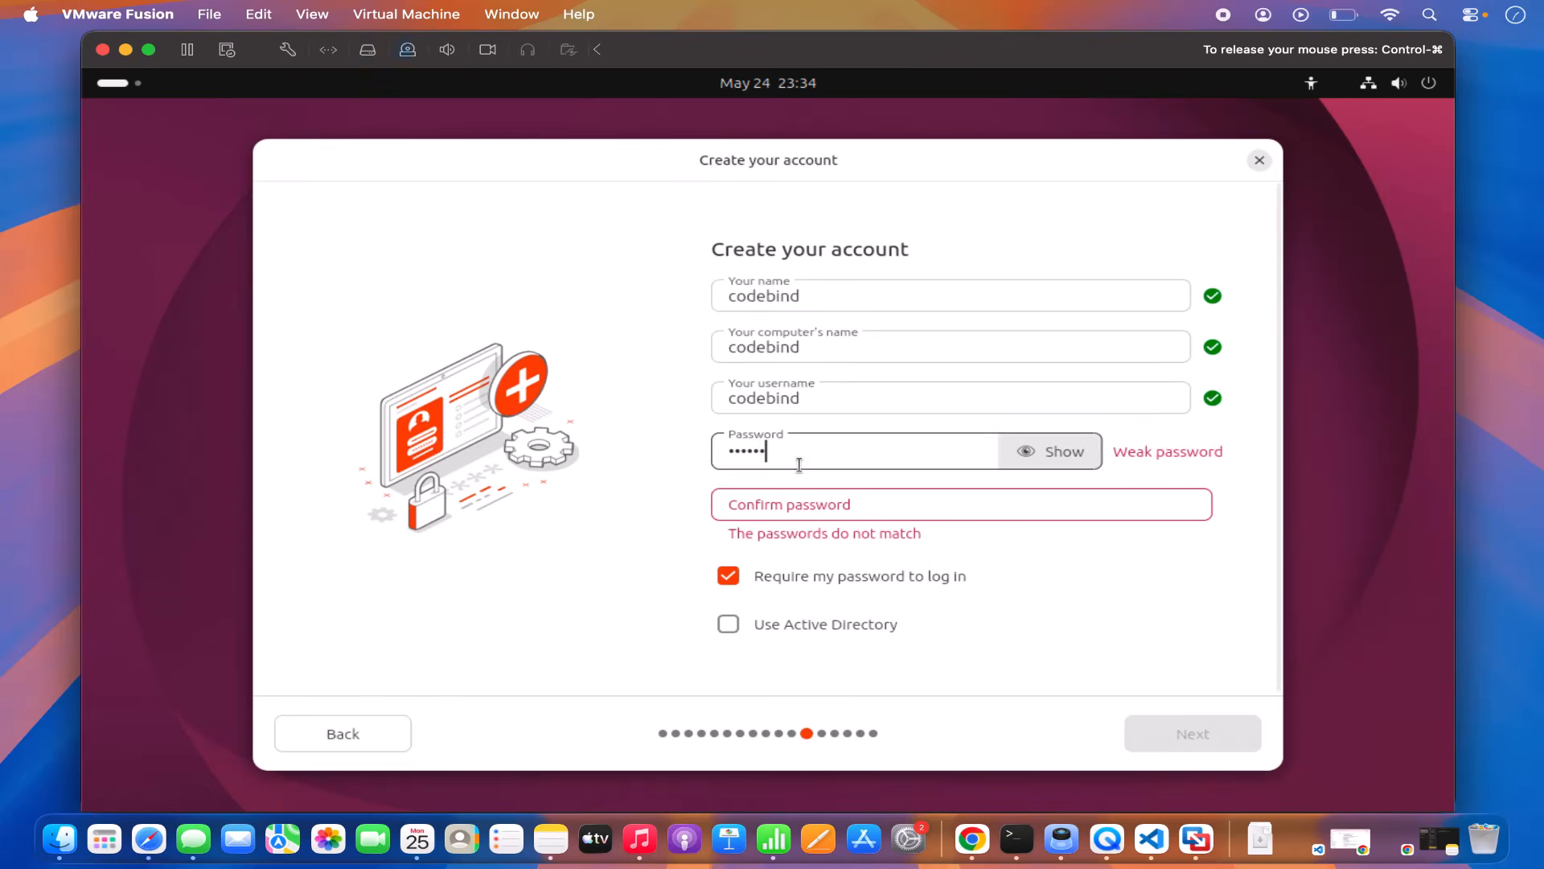
{"action": "left_click", "coordinate": [796, 503]}
{"action": "type", "text": "1"}
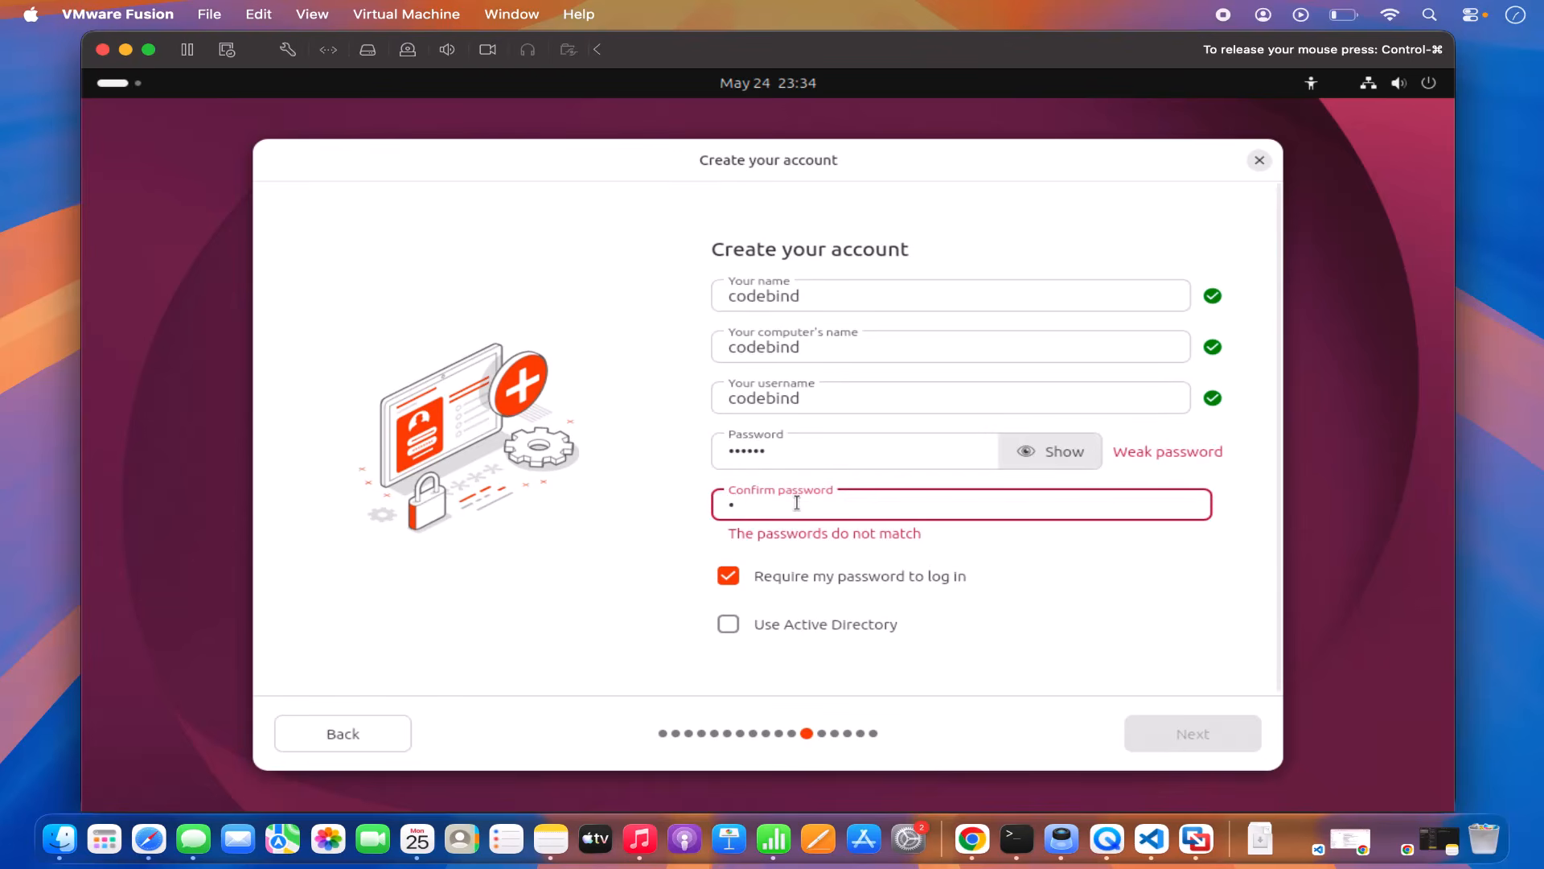
{"action": "type", "text": "23456"}
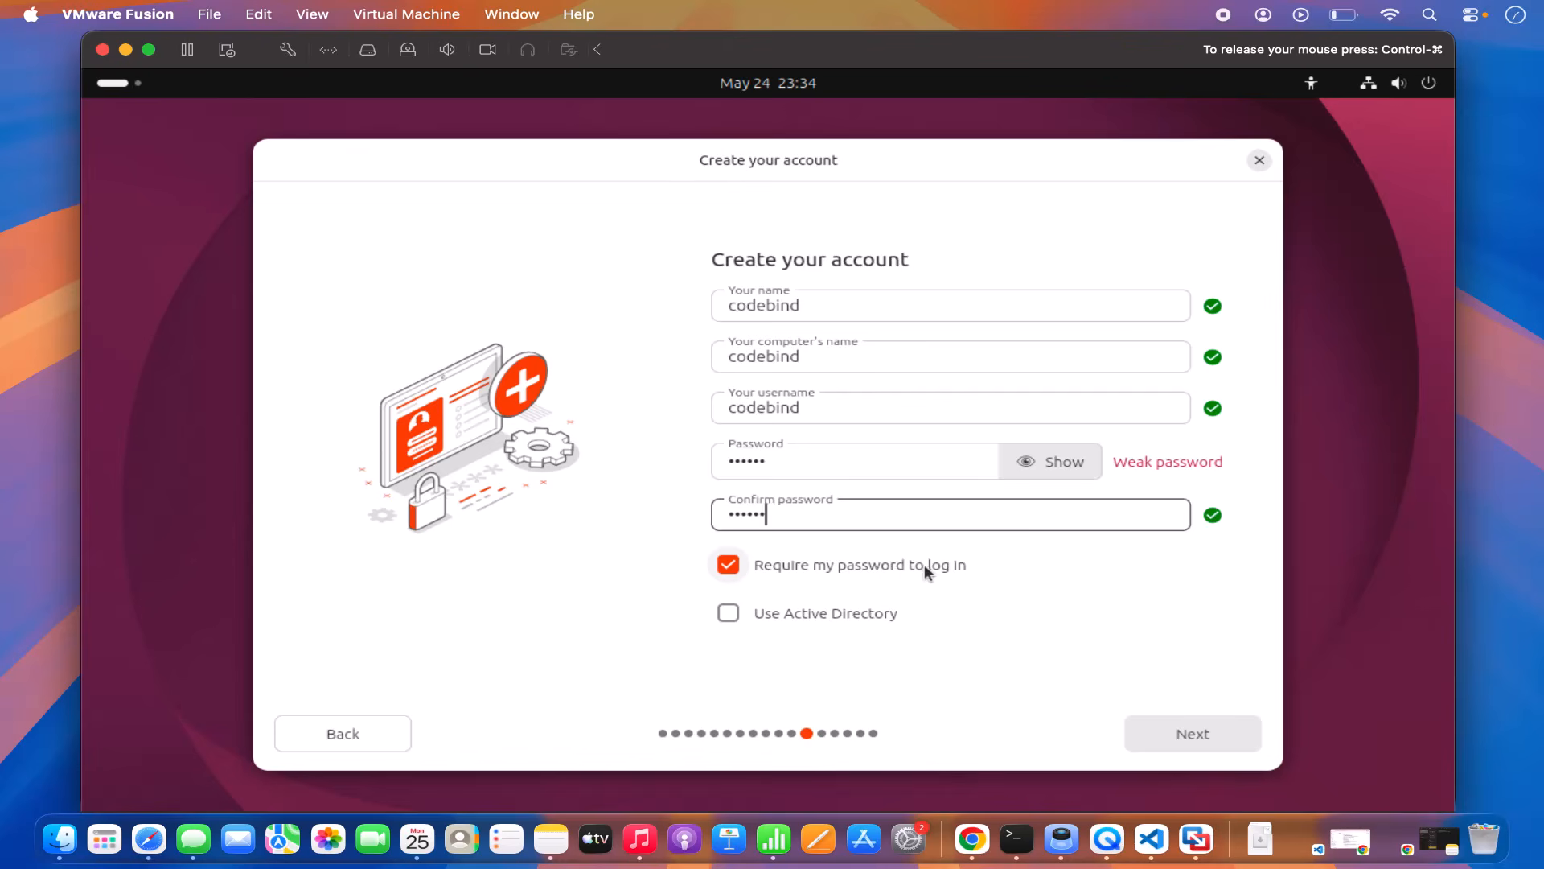
{"action": "left_click", "coordinate": [1198, 727]}
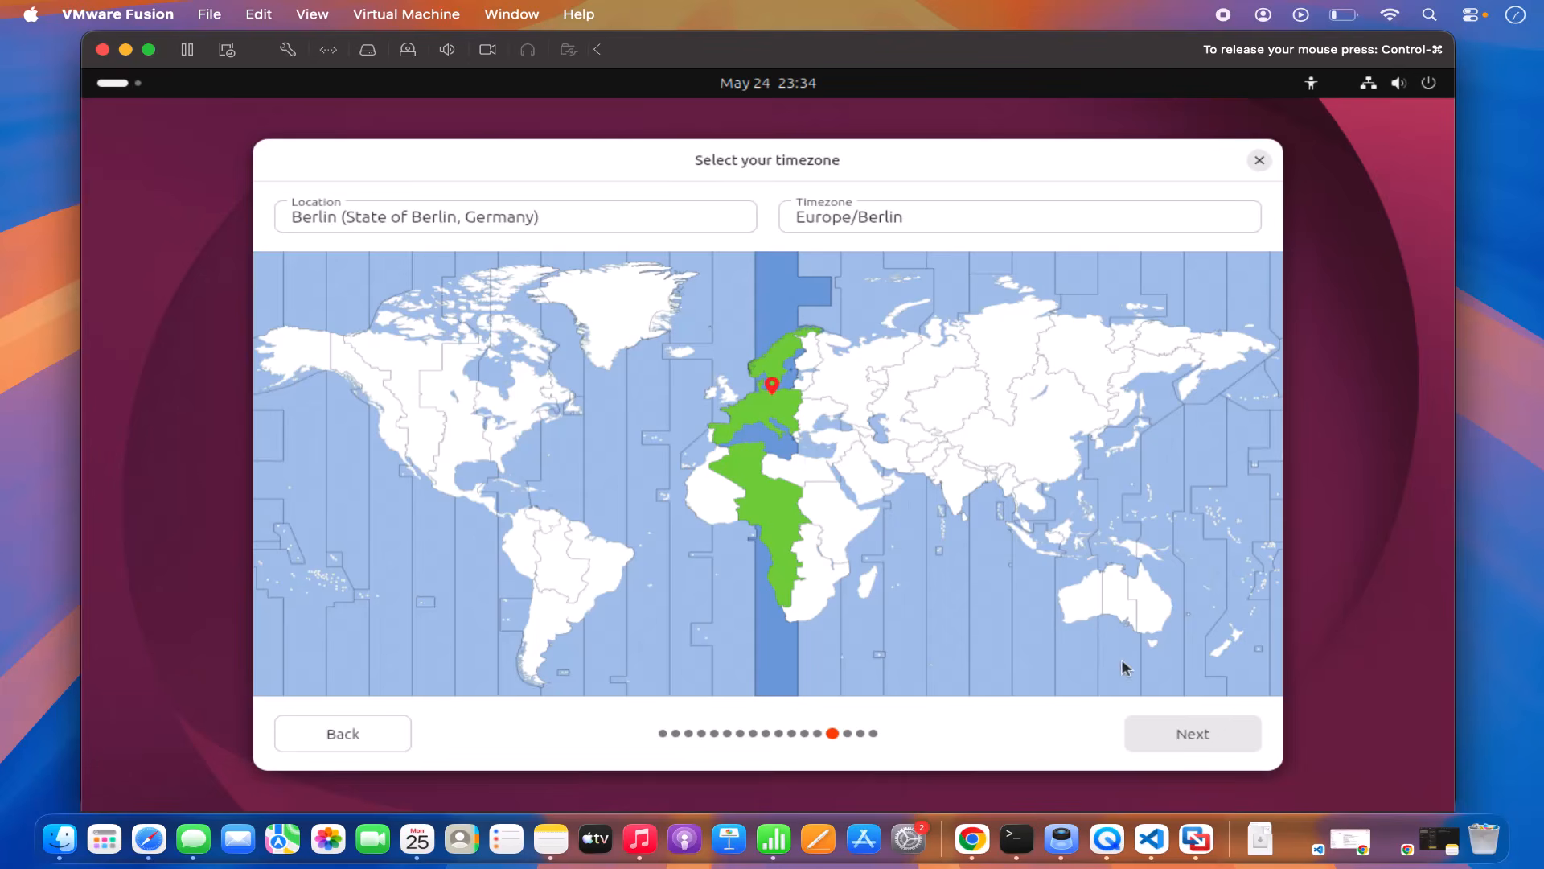
Step: Accept the Berlin timezone, install Ubuntu with the erase-disk choices, and restart when complete
{"action": "left_click", "coordinate": [1184, 731]}
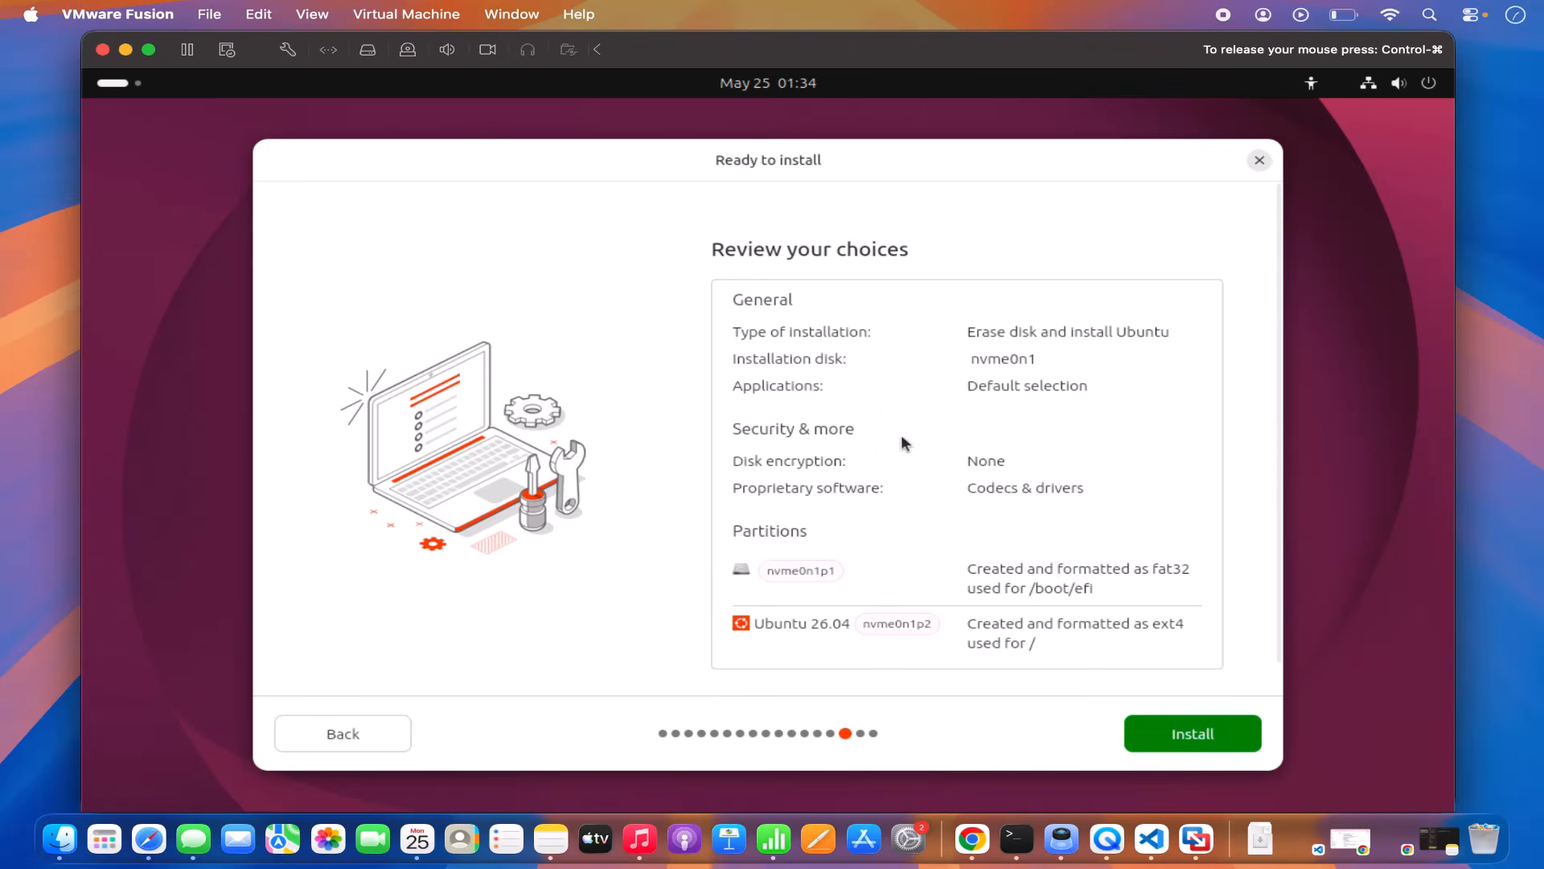
{"action": "scroll", "coordinate": [991, 482], "scroll_direction": "down", "scroll_amount": 1}
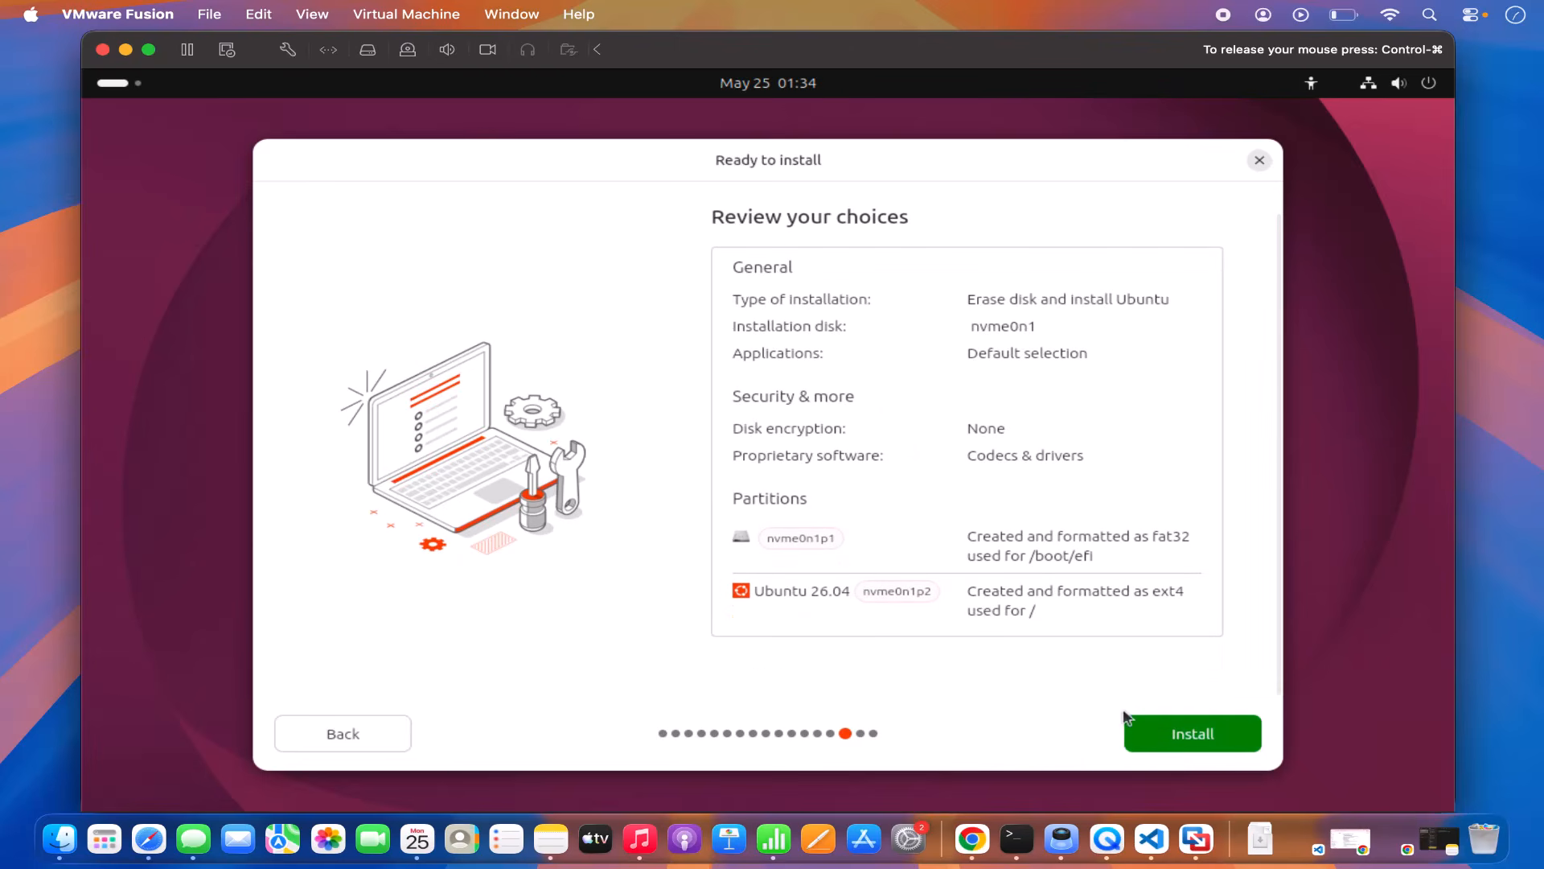
{"action": "left_click", "coordinate": [1169, 741]}
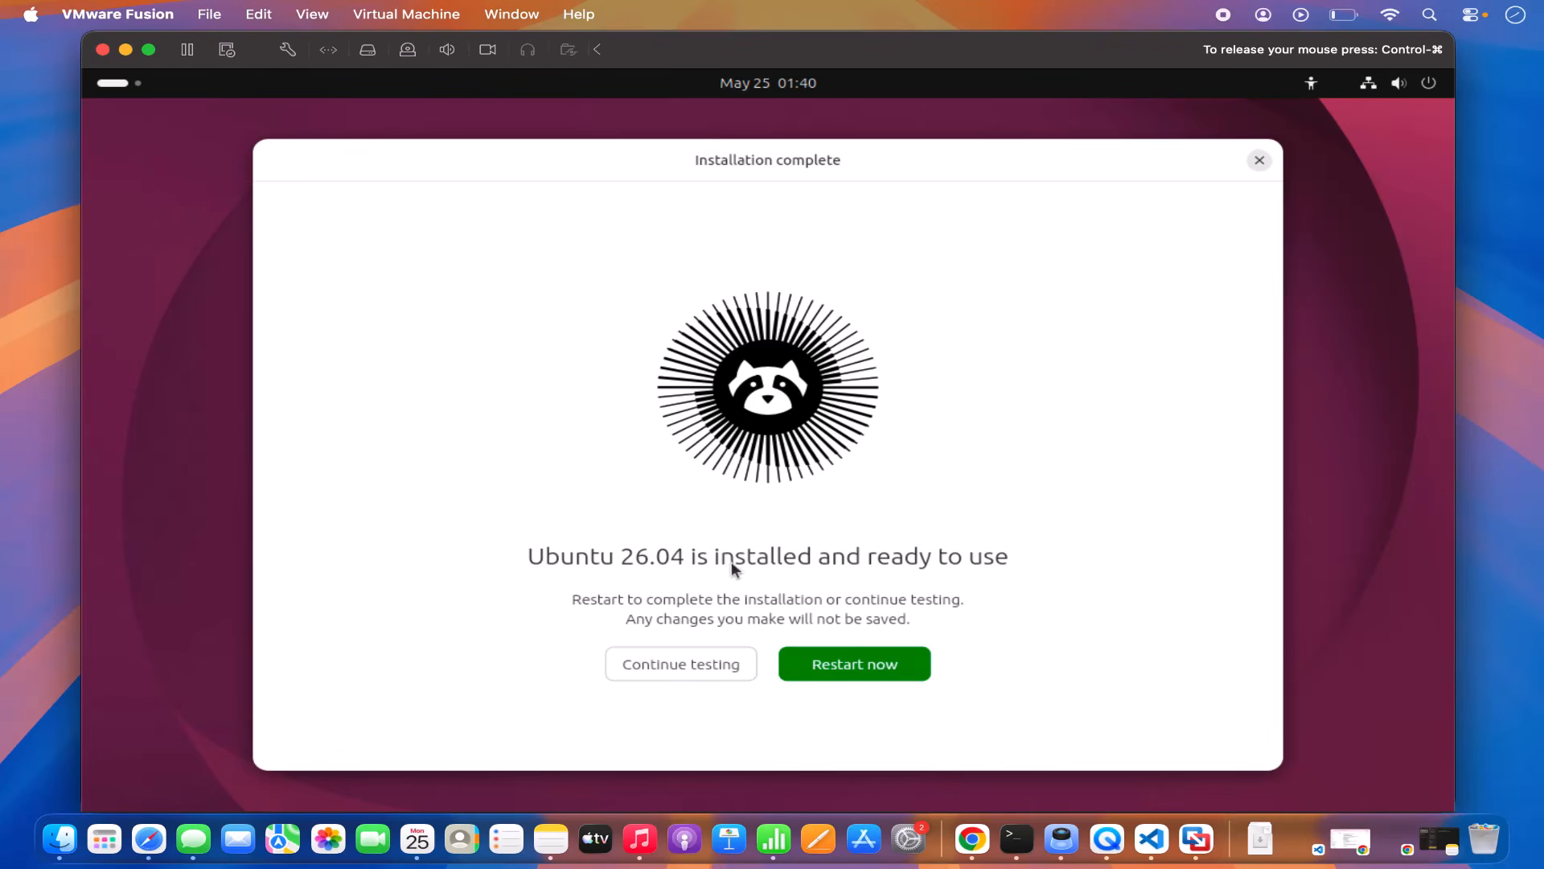
{"action": "left_click", "coordinate": [854, 673]}
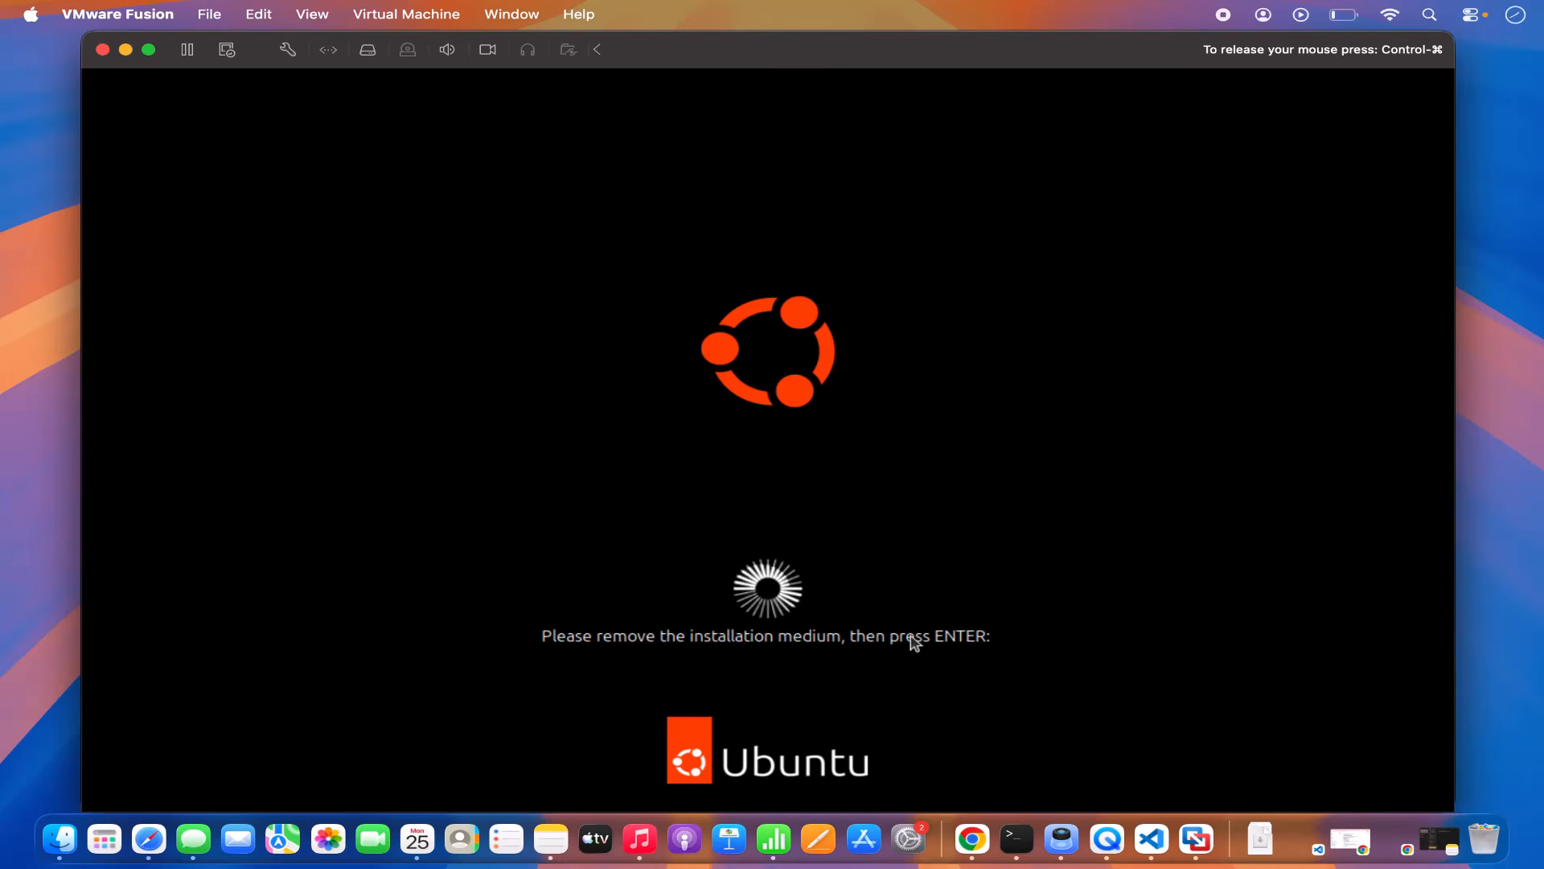
Step: Confirm the installation medium is removed, then log in to the user account with its password
{"action": "key", "text": "Return"}
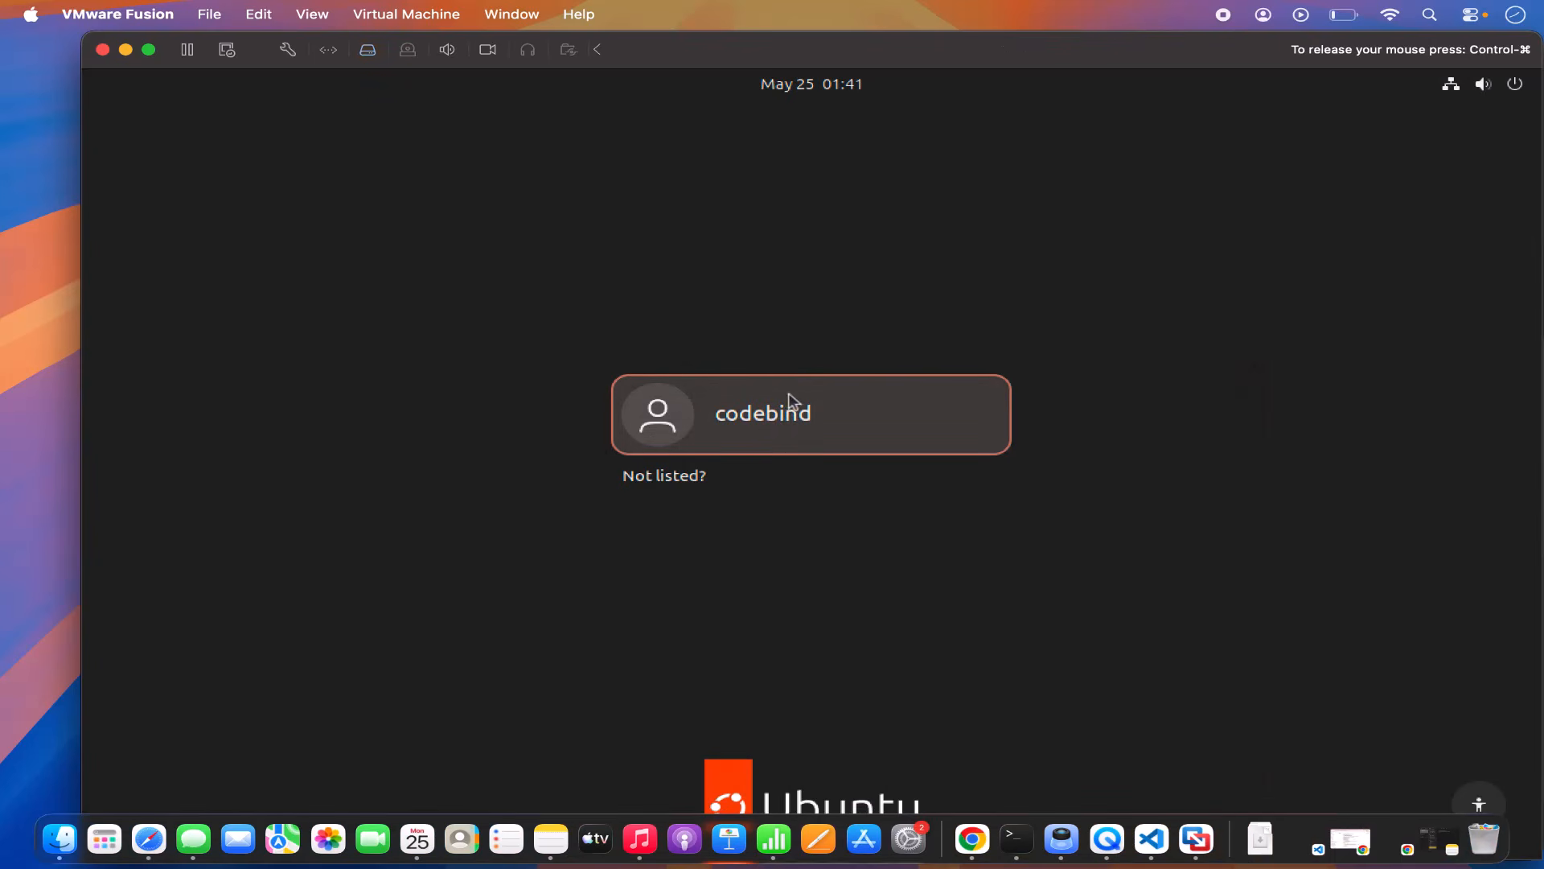
{"action": "mouse_move", "coordinate": [844, 52]}
{"action": "left_mouse_down"}
{"action": "mouse_move", "coordinate": [776, 47]}
{"action": "mouse_move", "coordinate": [815, 53]}
{"action": "left_mouse_up"}
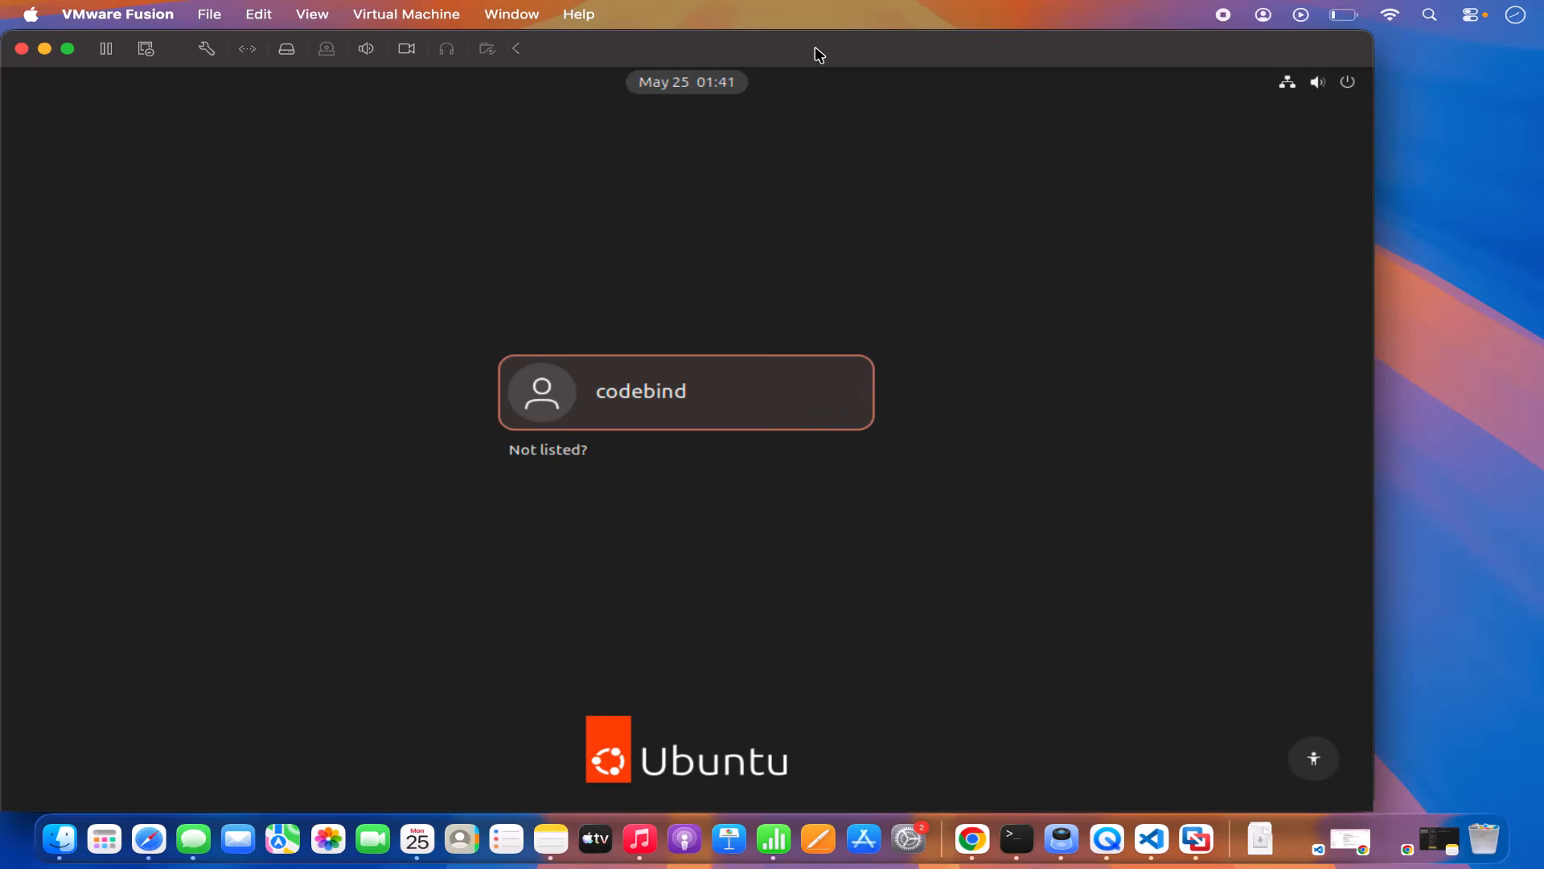
{"action": "left_click", "coordinate": [648, 396]}
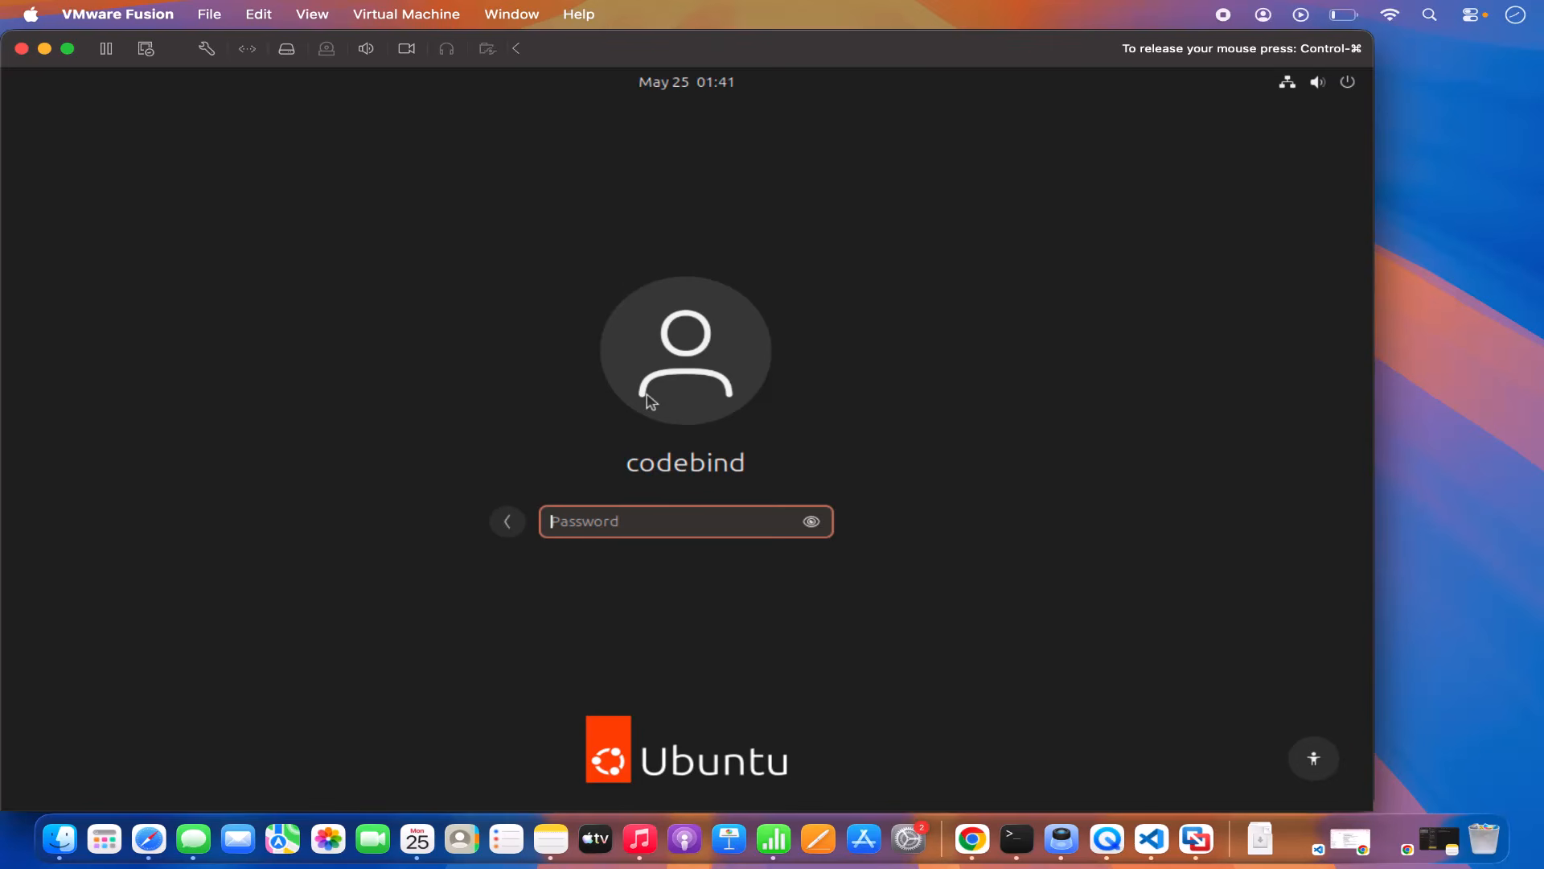
{"action": "type", "text": "••••••"}
{"action": "key", "text": "Return"}
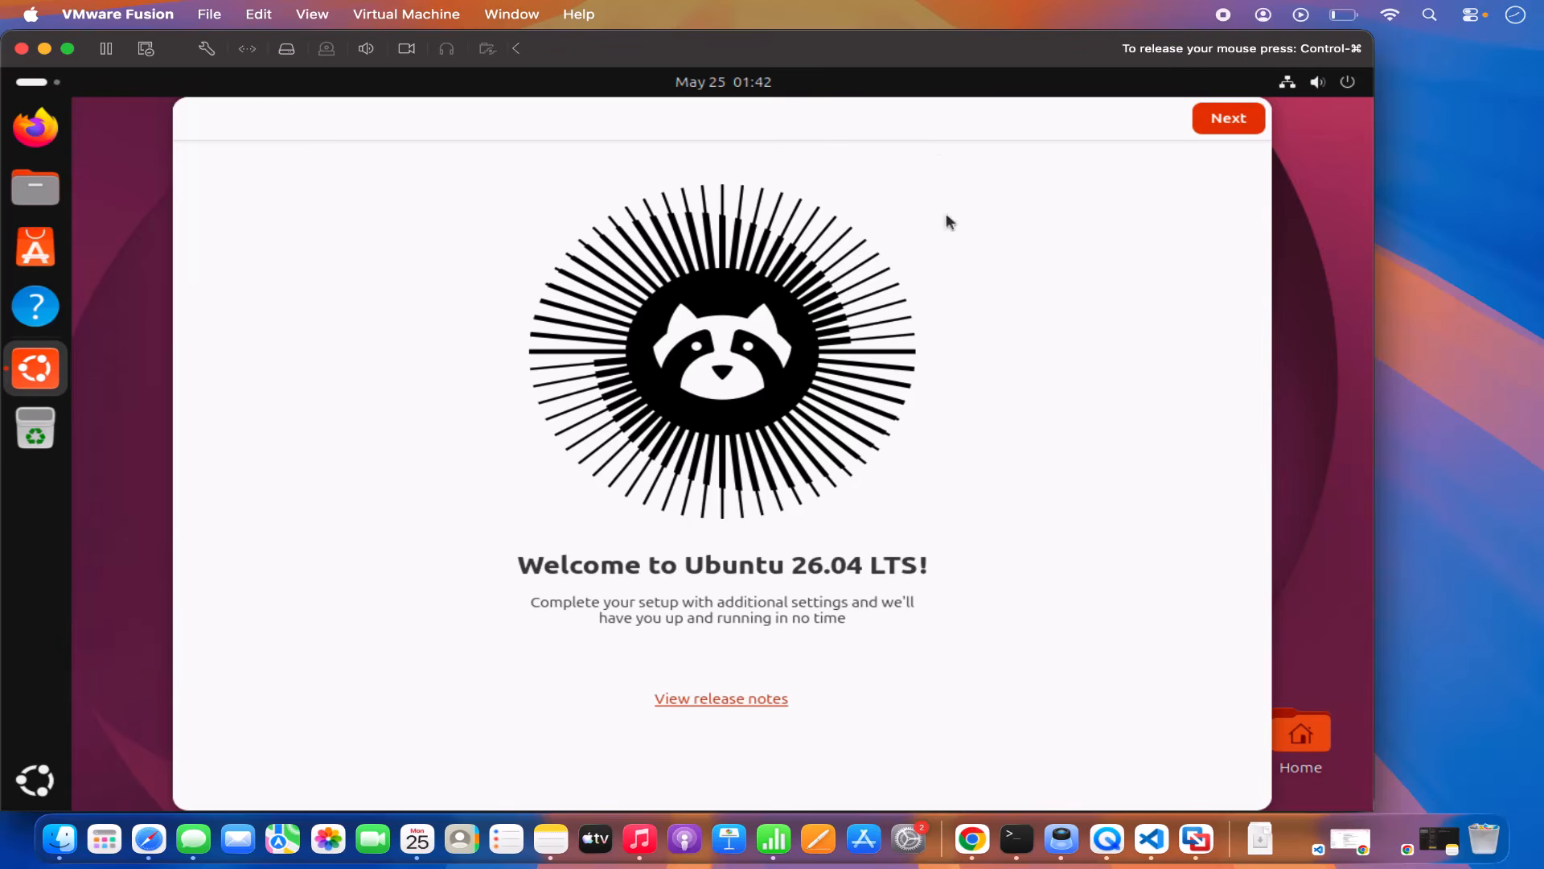
Step: Turn Location Services on, skip data sharing, keep the default appearance, and finish the welcome setup
{"action": "left_click", "coordinate": [1215, 125]}
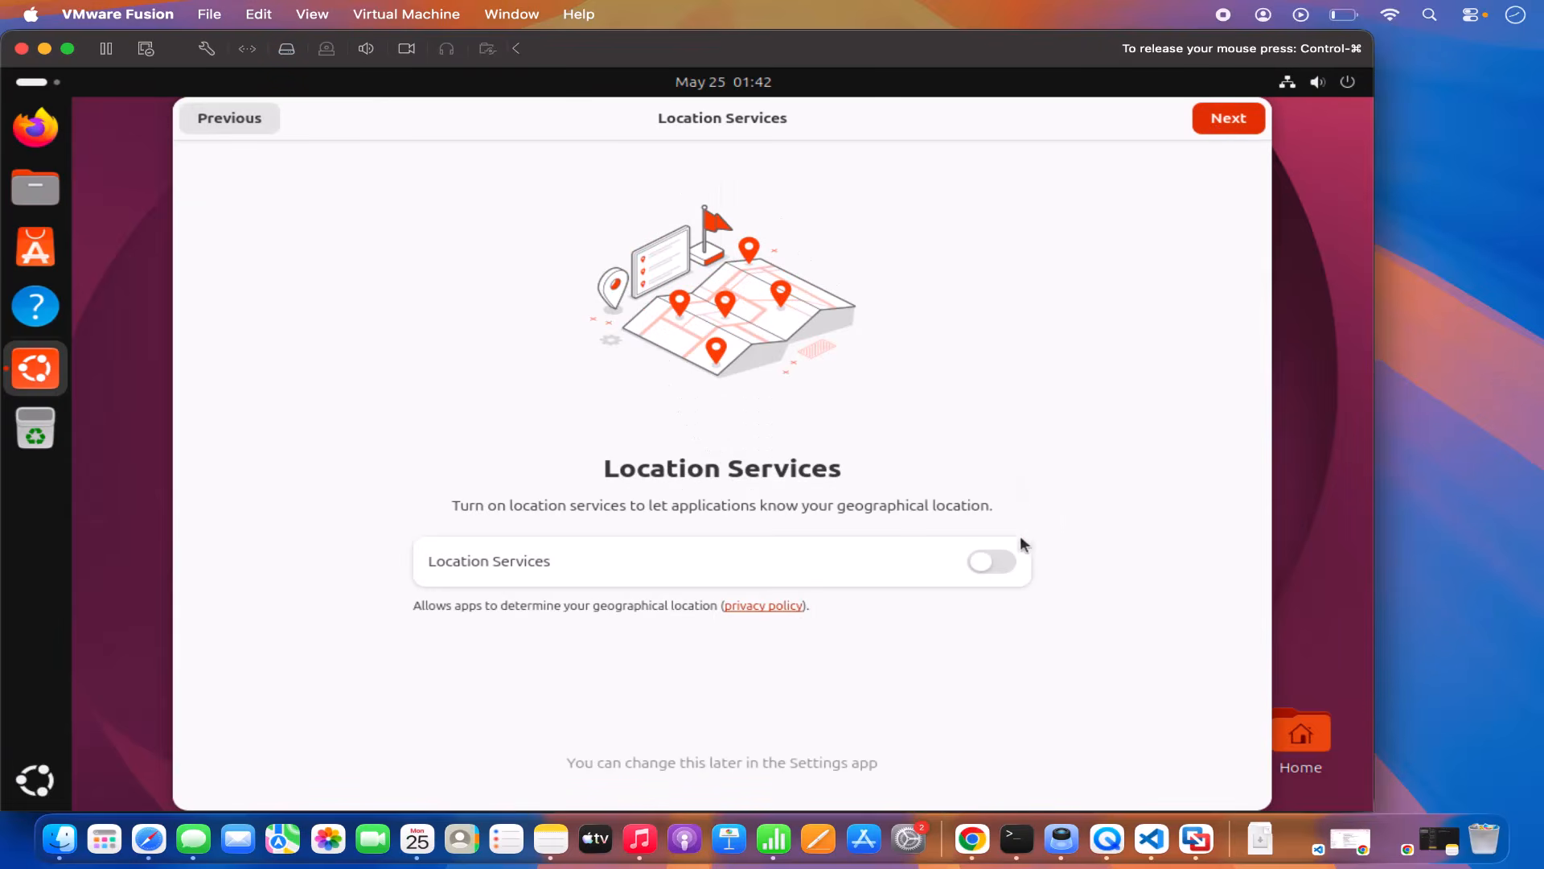
{"action": "left_click", "coordinate": [1009, 561]}
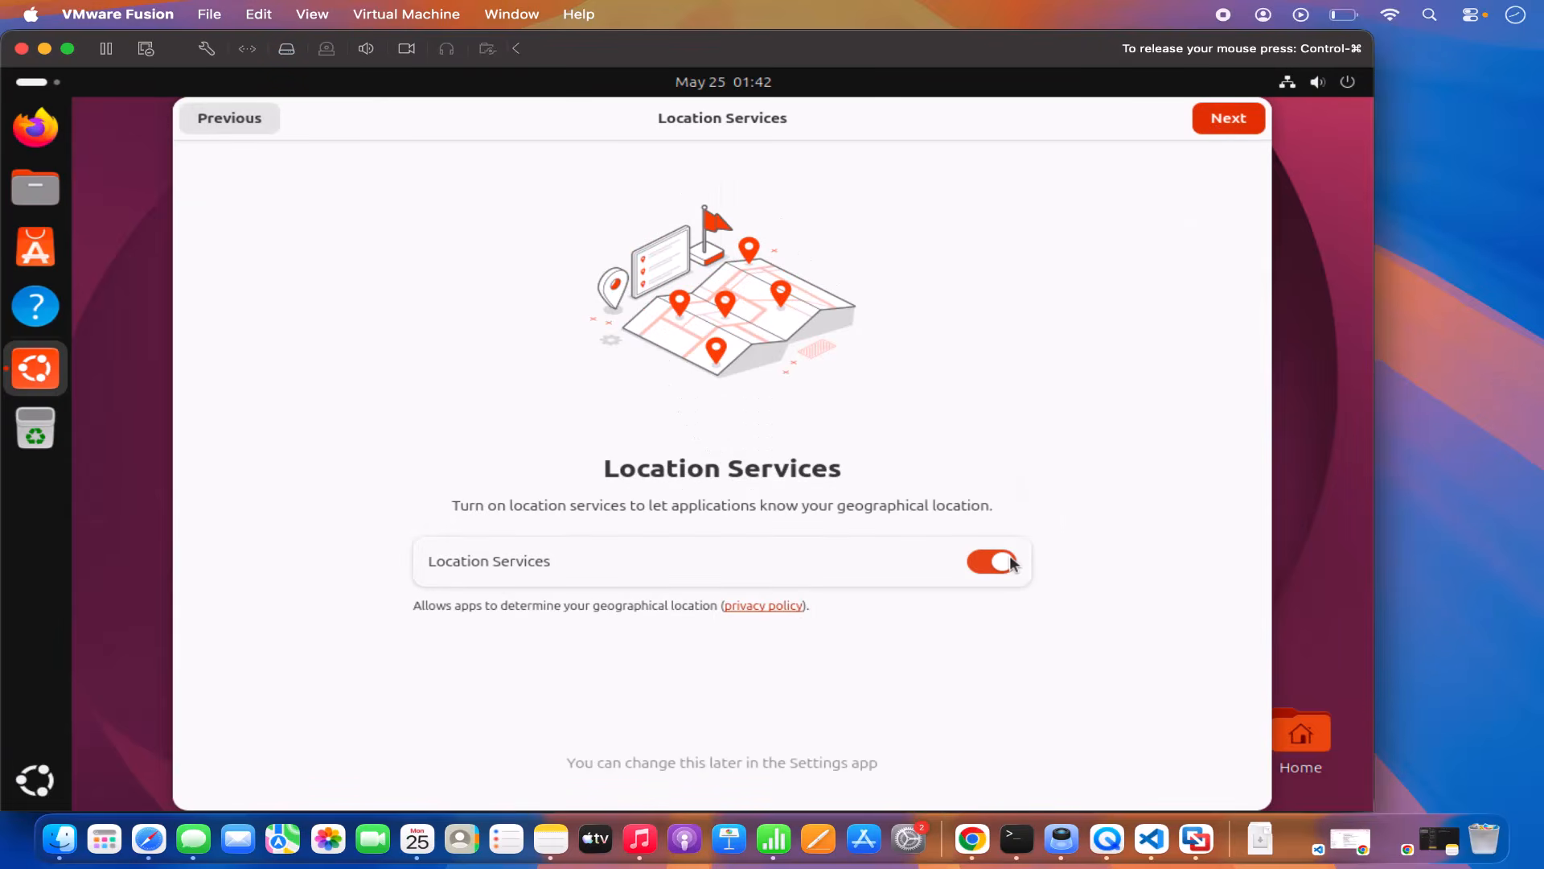
{"action": "left_click", "coordinate": [1218, 129]}
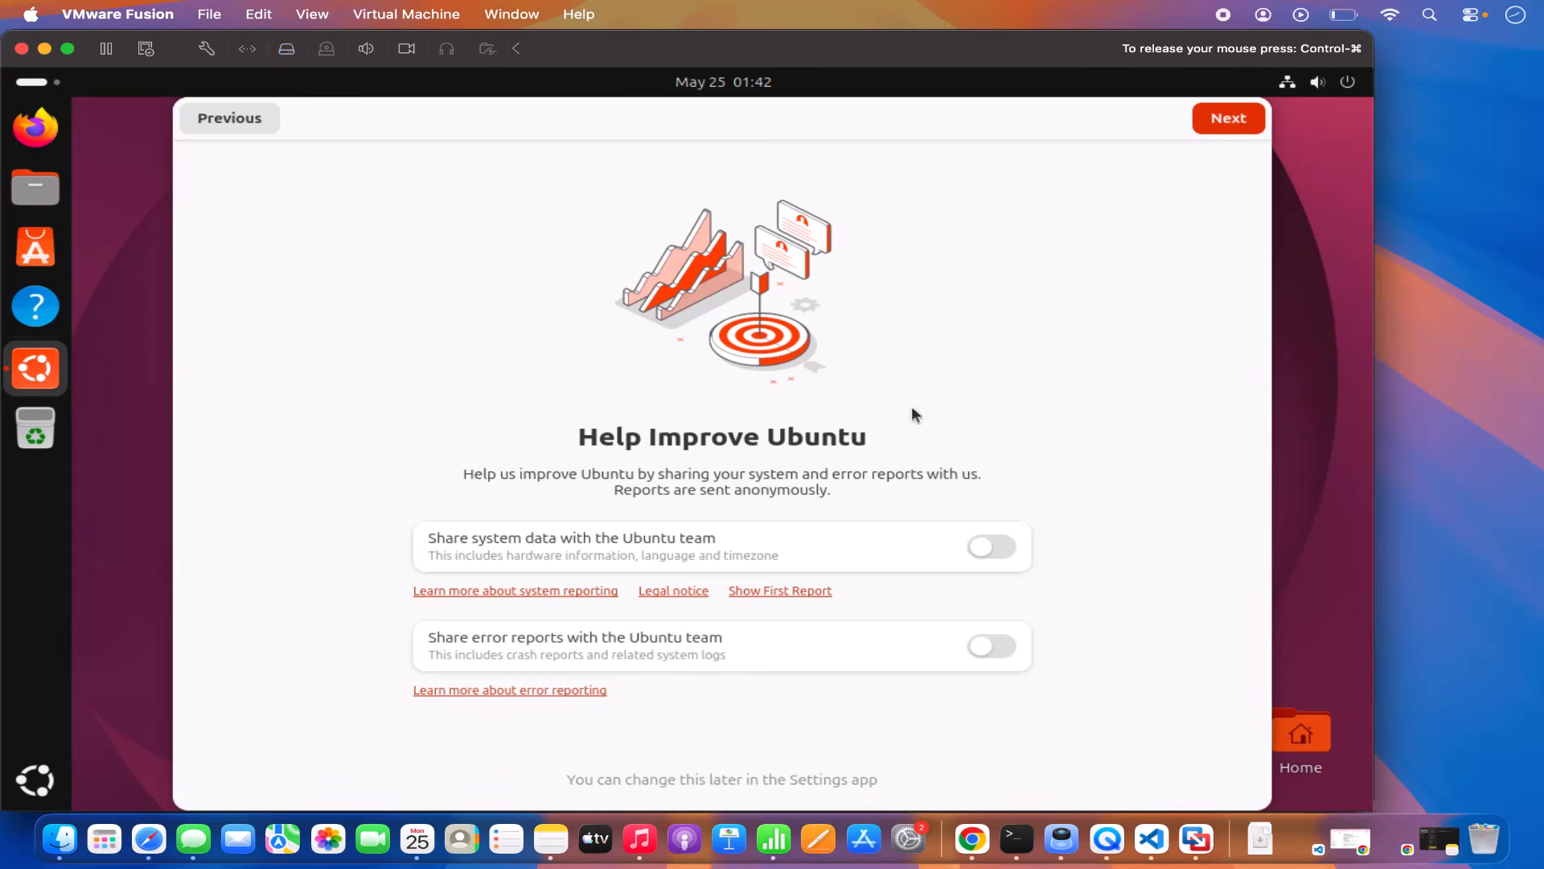
{"action": "left_click", "coordinate": [1217, 117]}
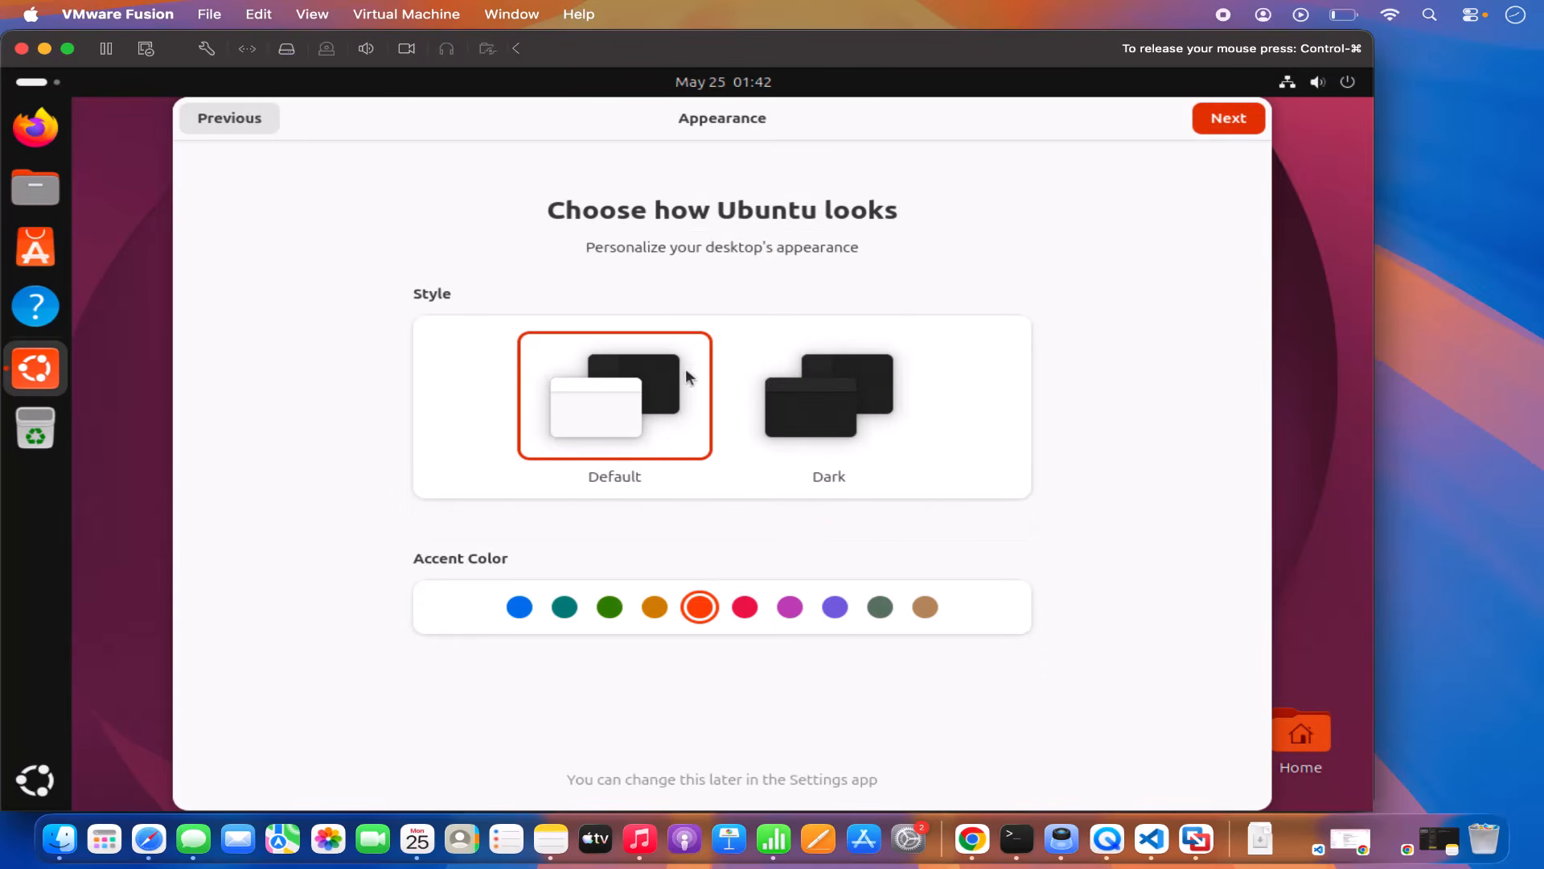
{"action": "left_click", "coordinate": [1238, 127]}
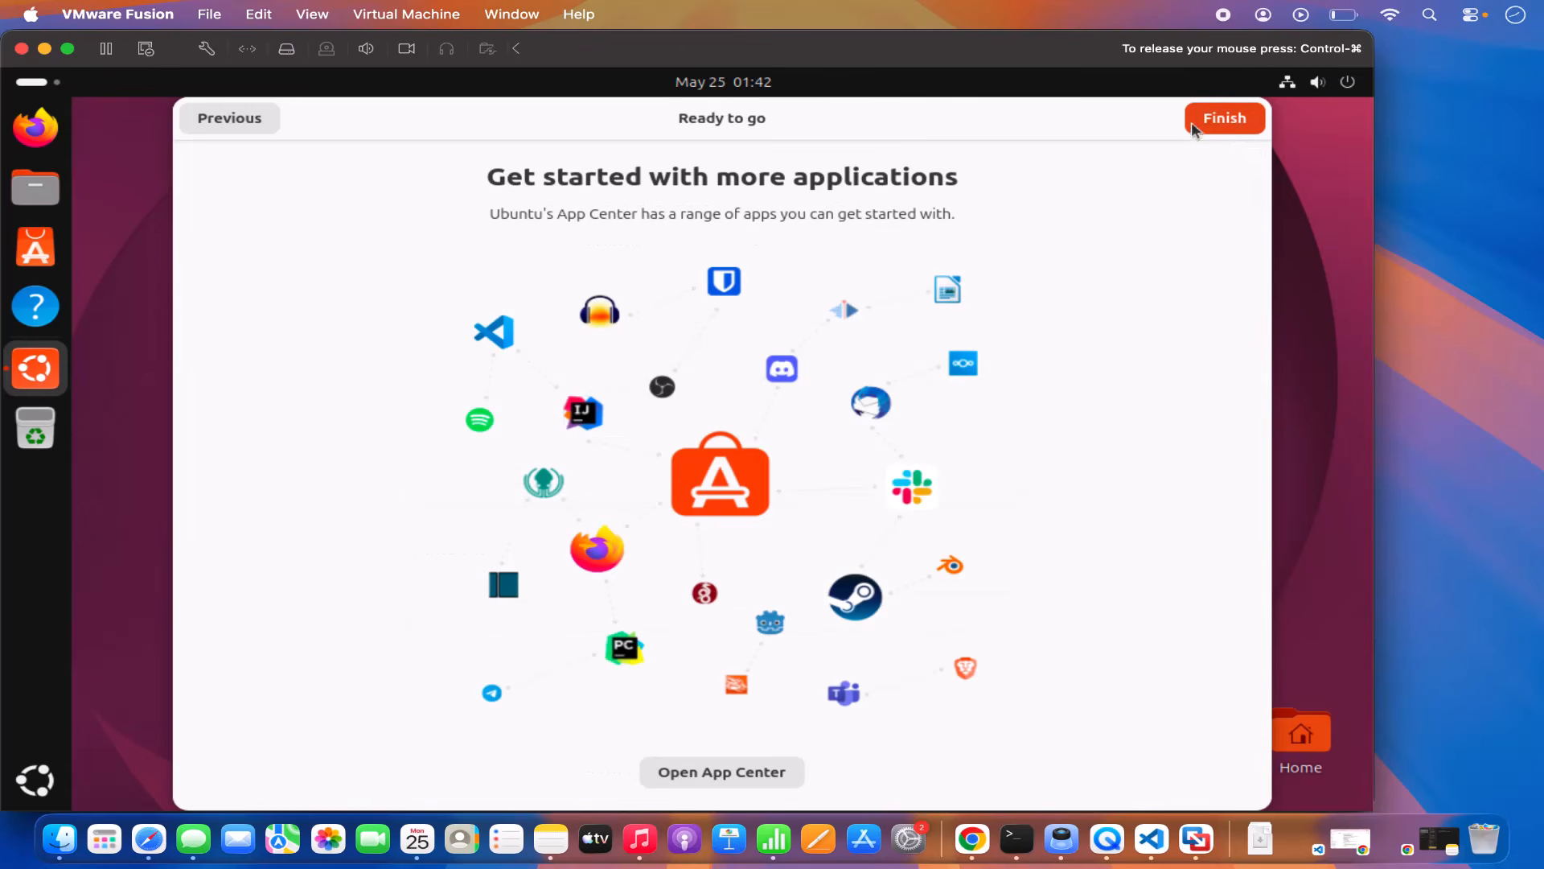
{"action": "left_click", "coordinate": [1202, 120]}
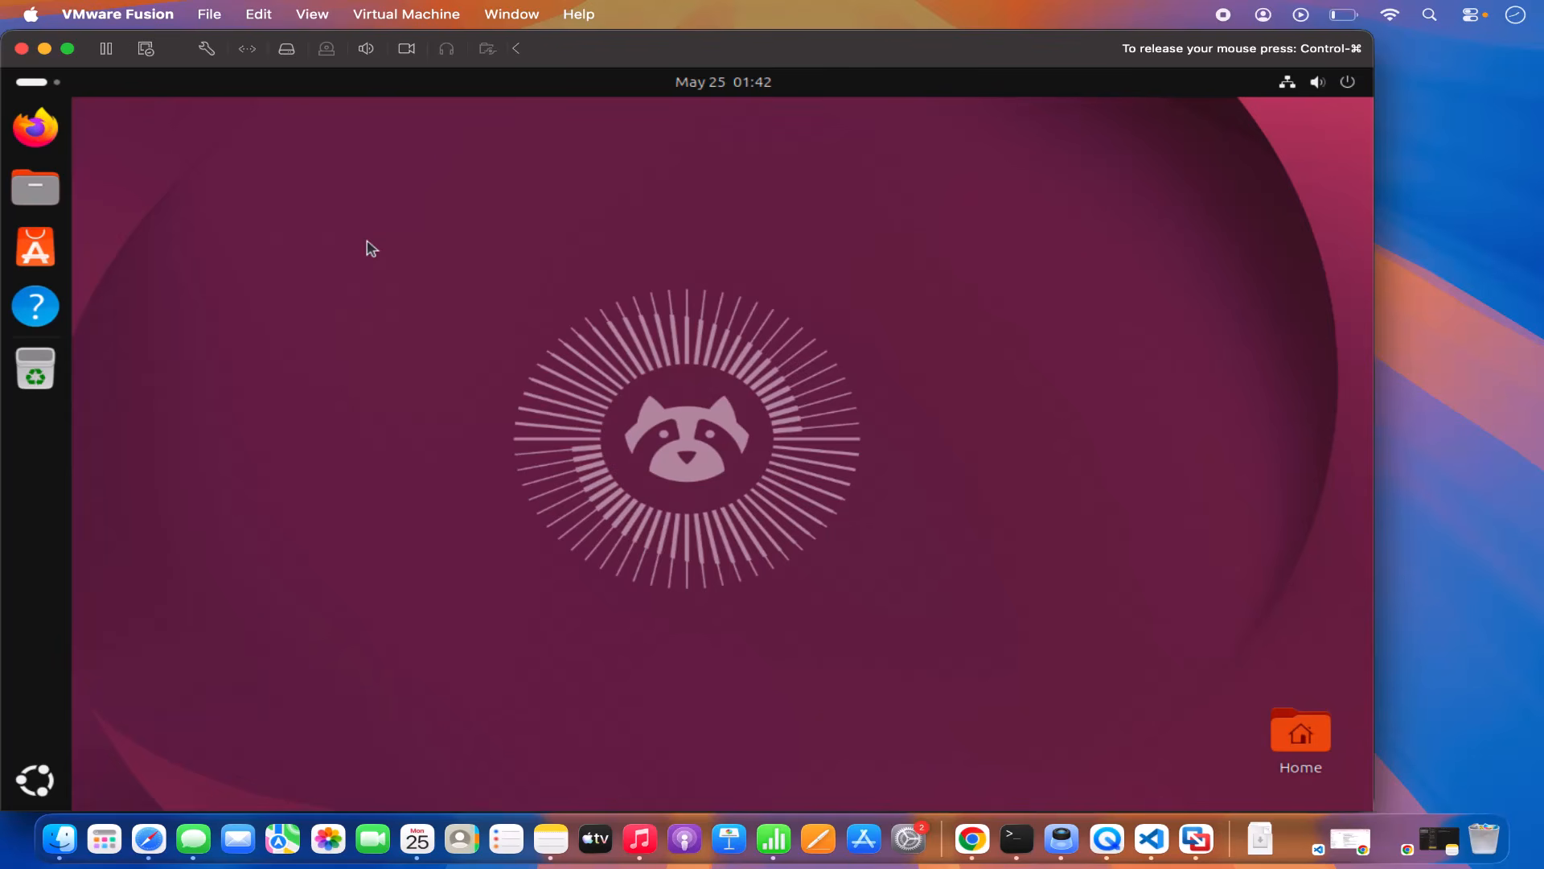
Step: Open the VM's settings from the Virtual Machine menu and view its General details
{"action": "left_click", "coordinate": [412, 16]}
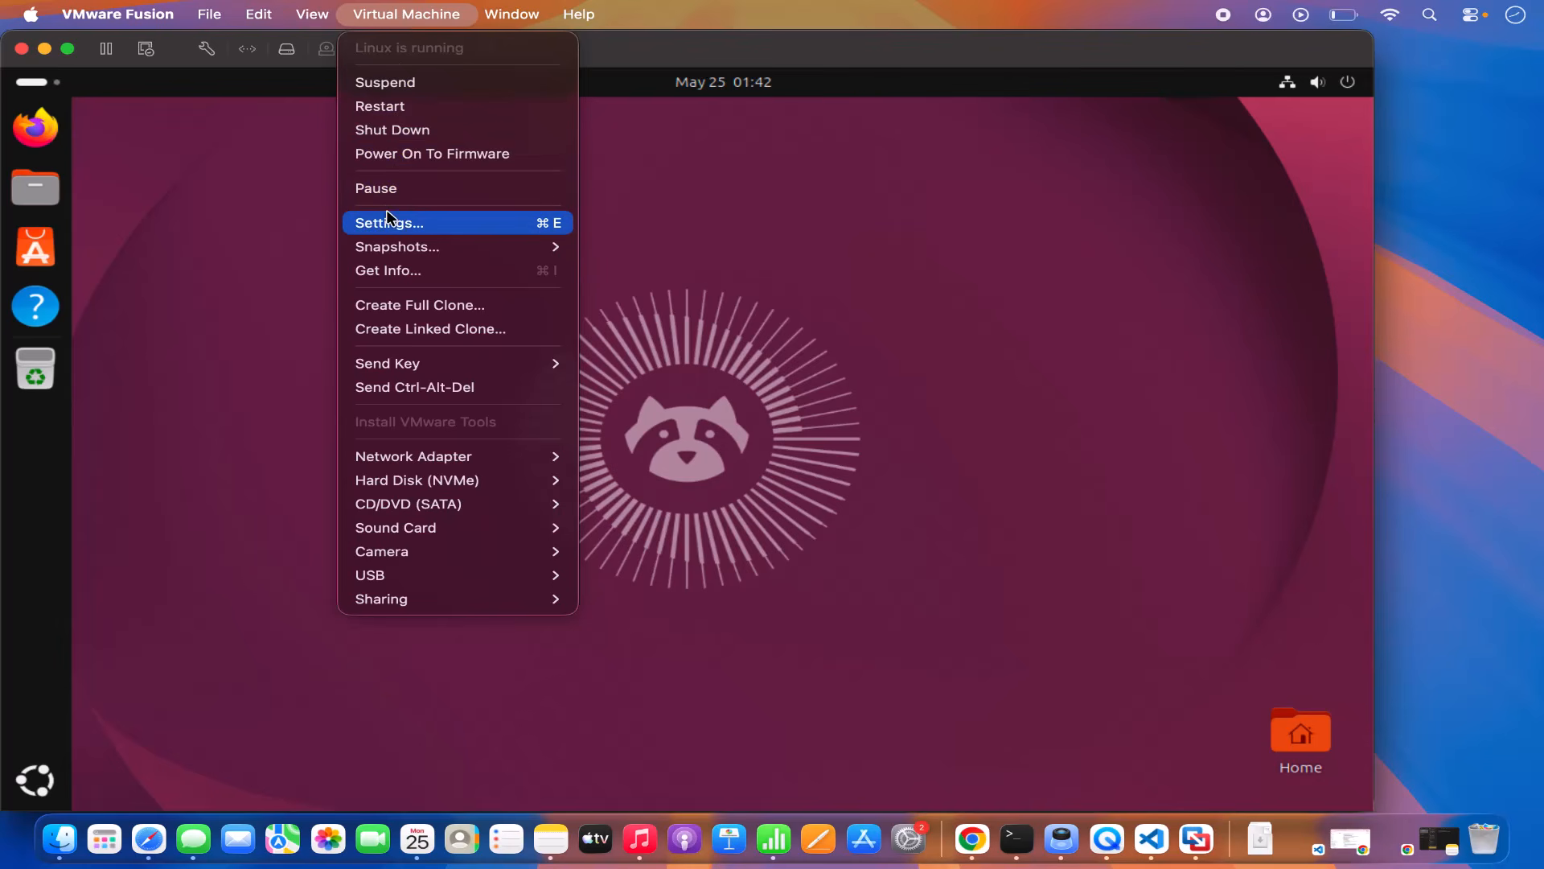
{"action": "left_click", "coordinate": [399, 226]}
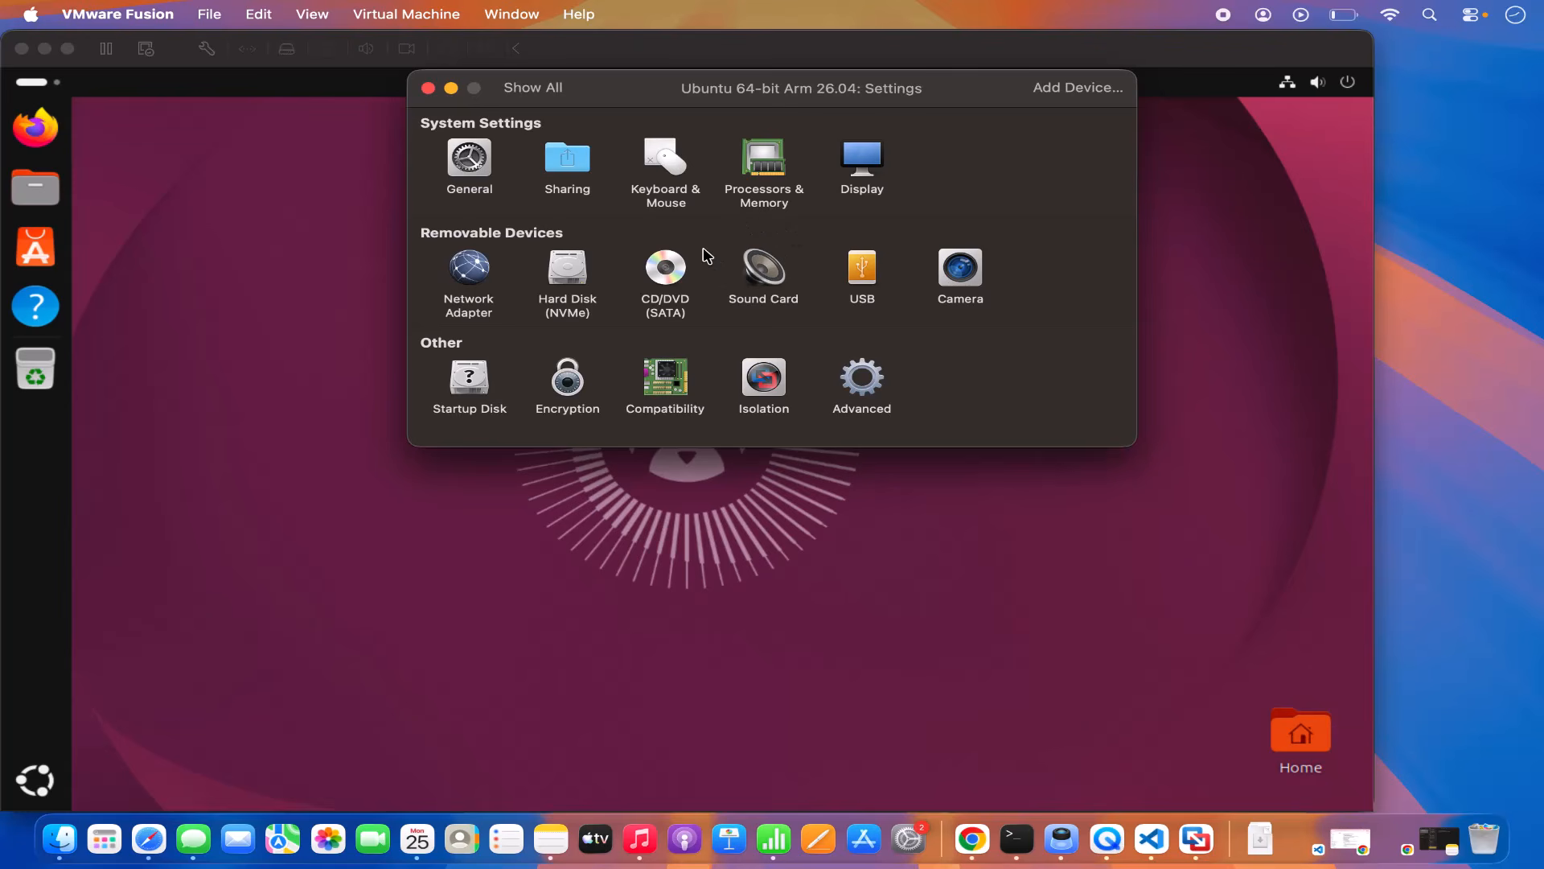
{"action": "left_click", "coordinate": [473, 165]}
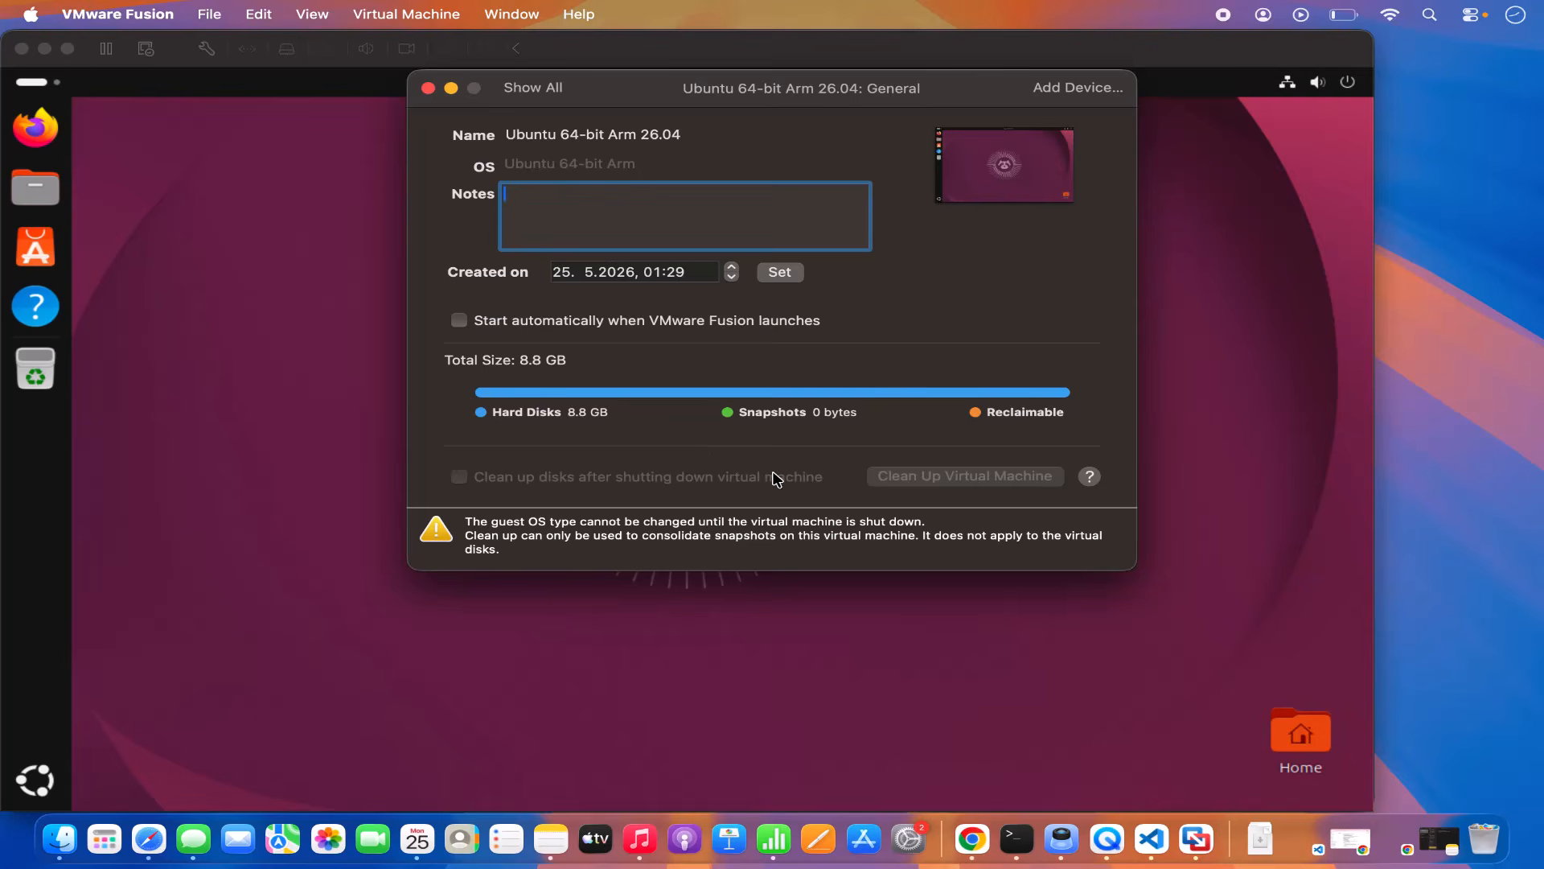
Step: Check the Processors & Memory allocation of 2 cores and 6144 MB
{"action": "left_click", "coordinate": [532, 86]}
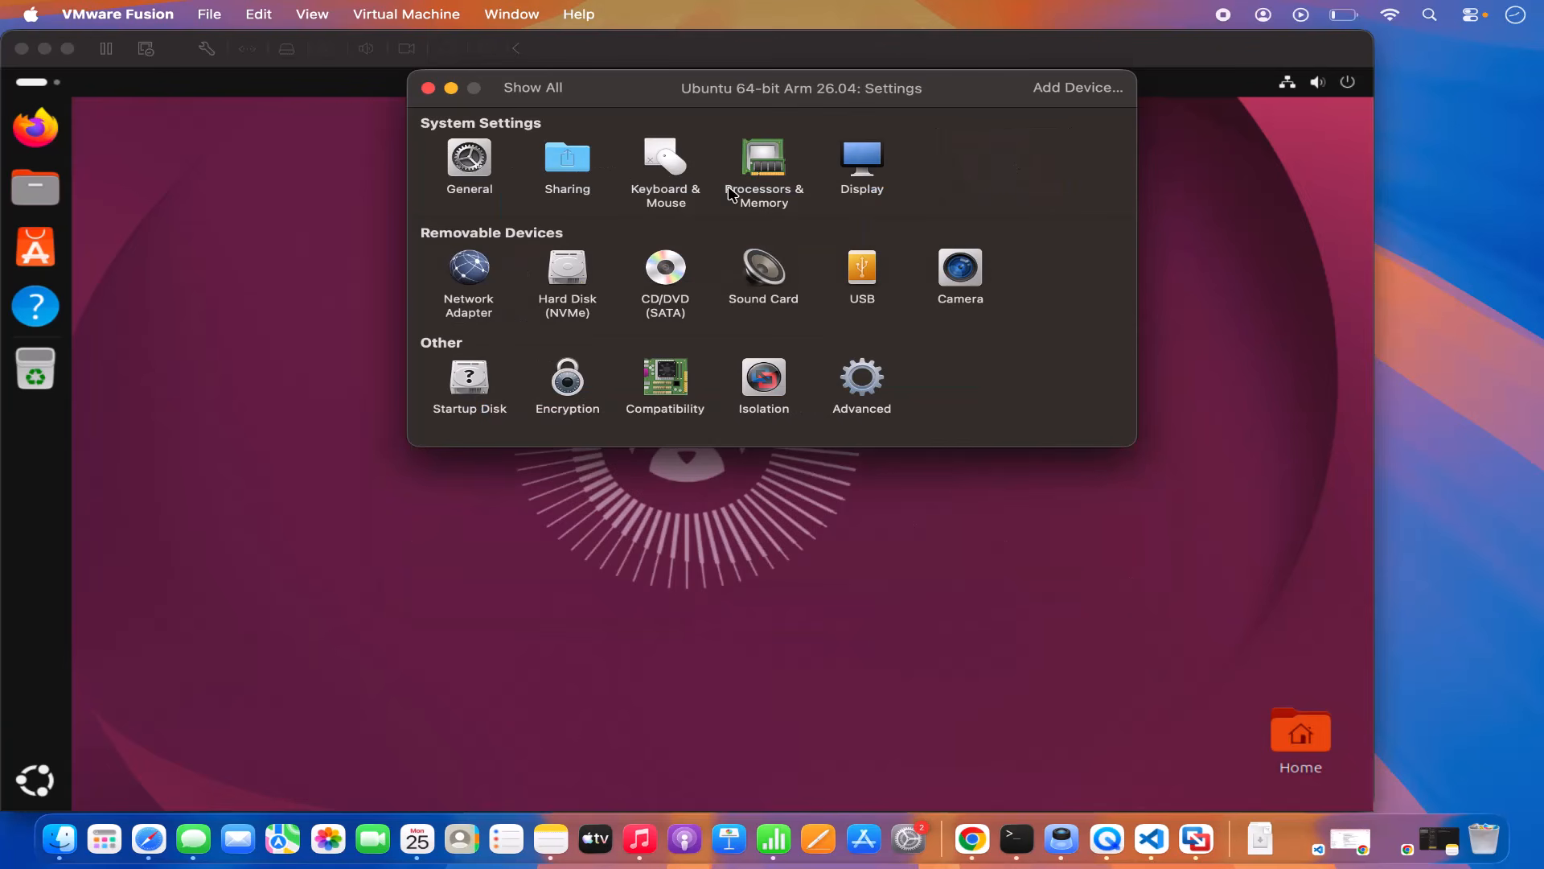
{"action": "left_click", "coordinate": [762, 171]}
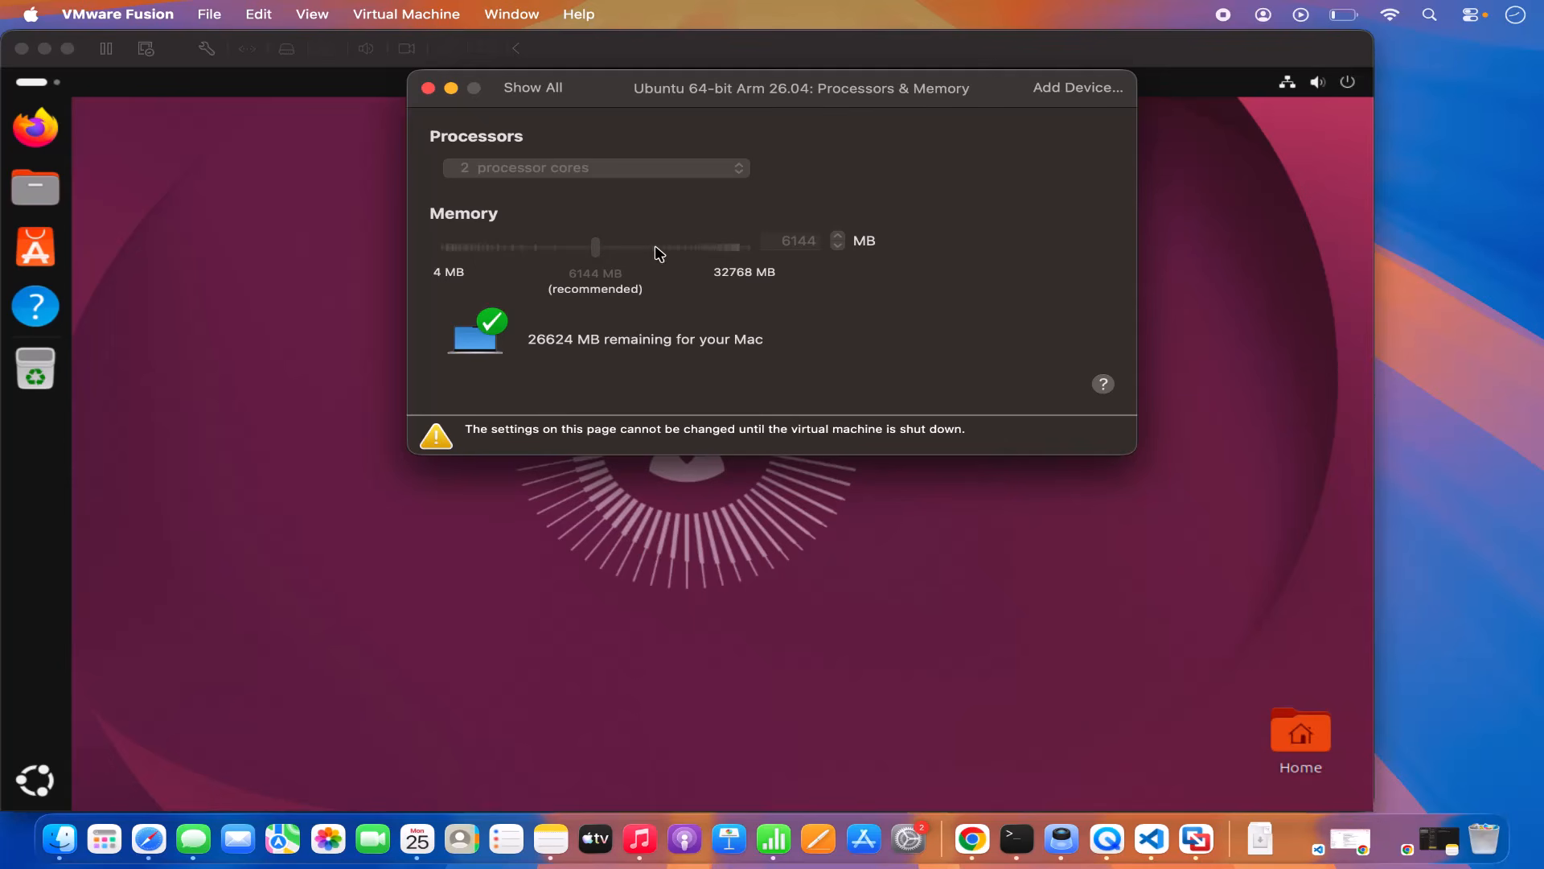
{"action": "left_click", "coordinate": [527, 88]}
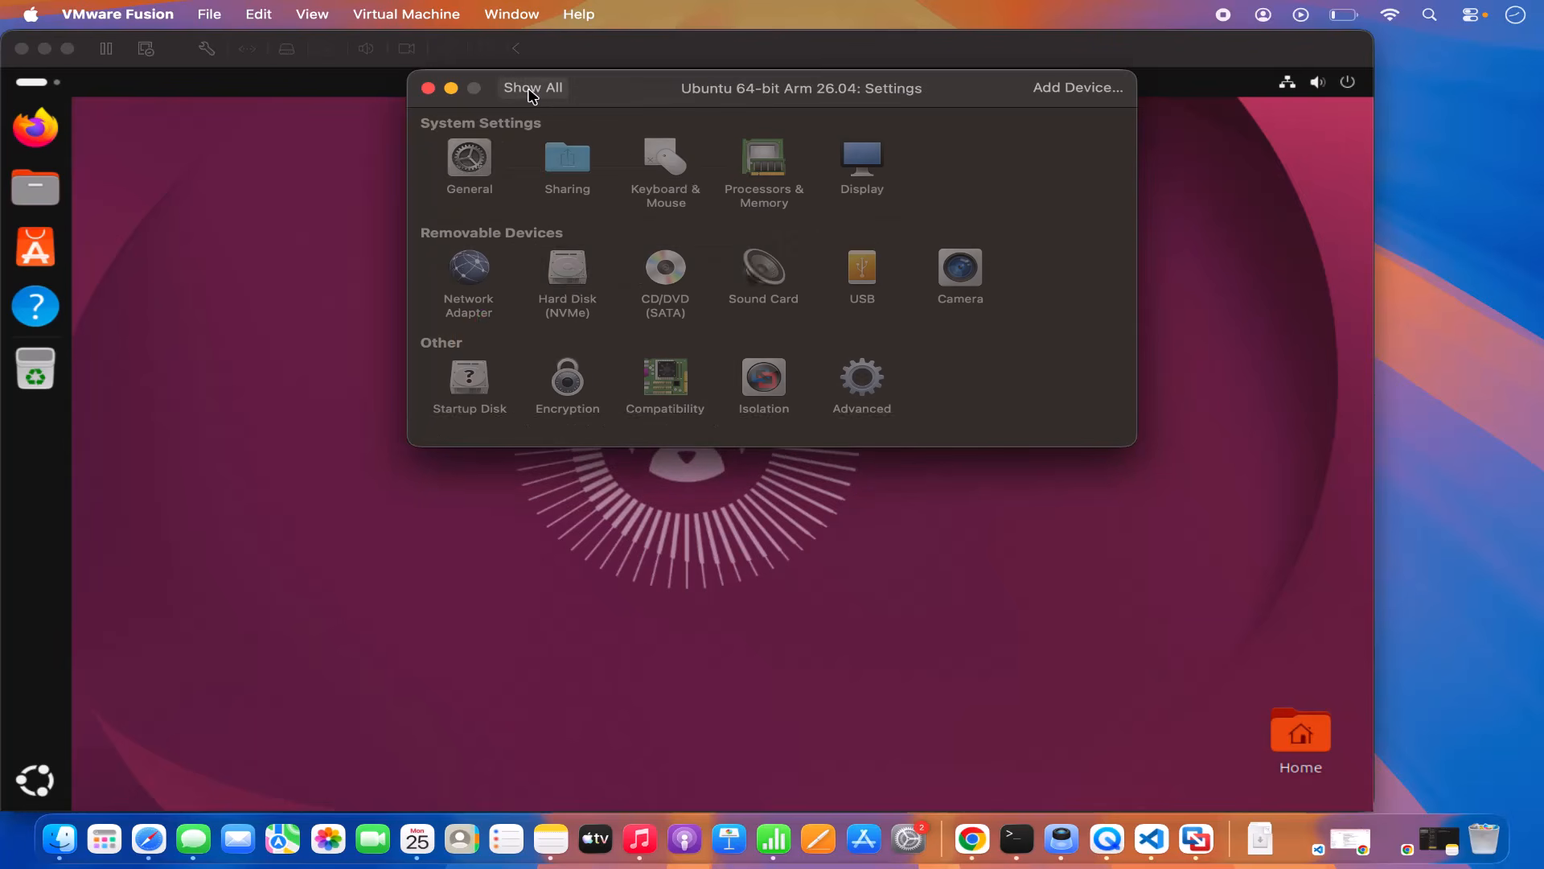
Step: Enable Use full resolution for Retina display in the Display settings
{"action": "left_click", "coordinate": [871, 179]}
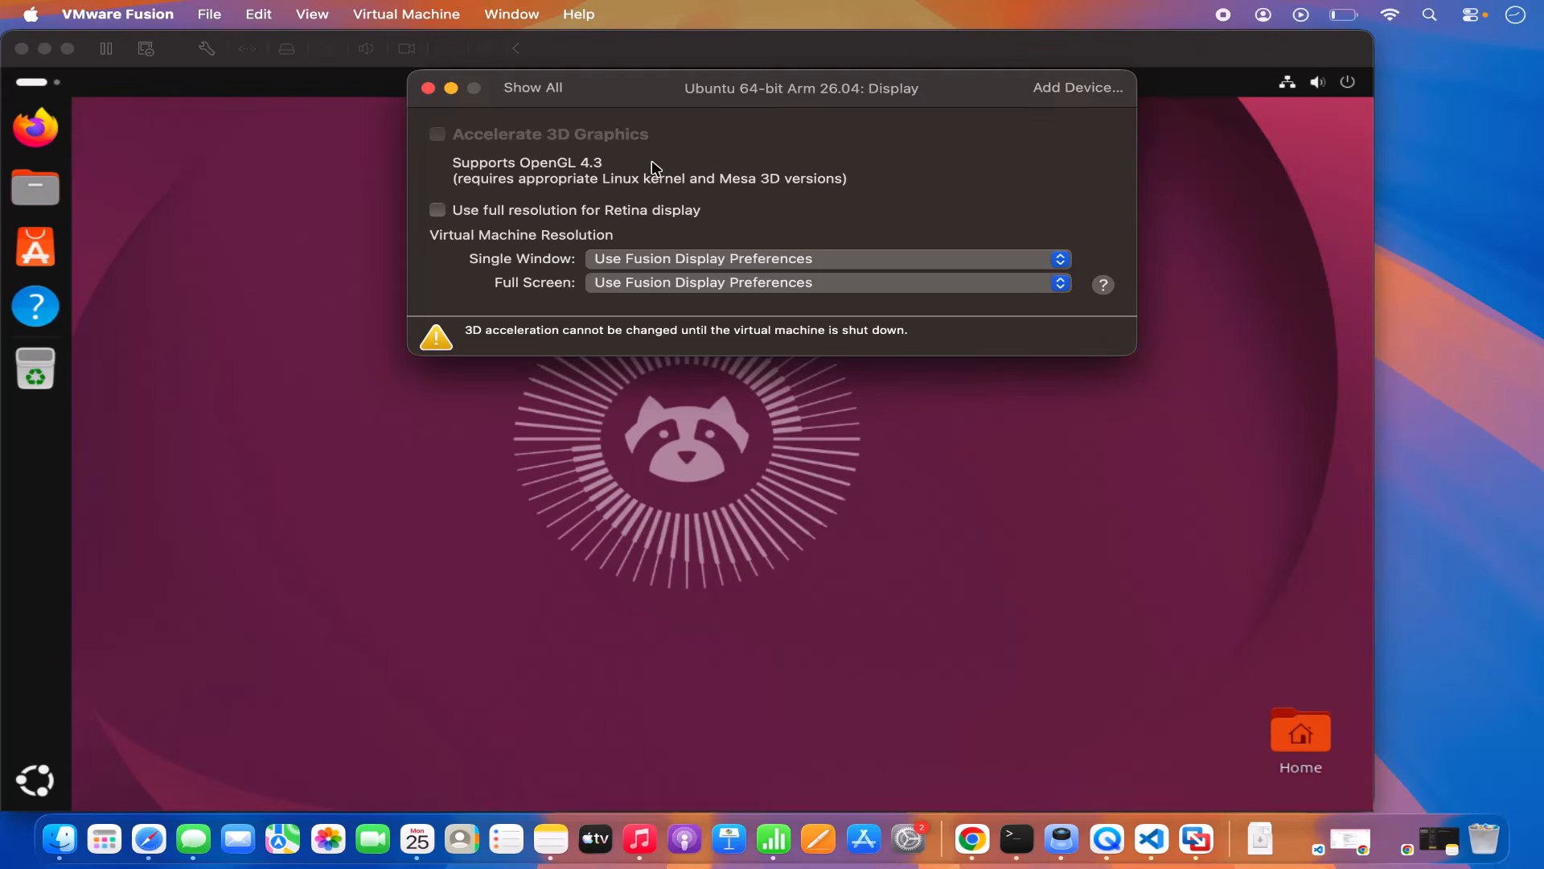
{"action": "left_click", "coordinate": [443, 215]}
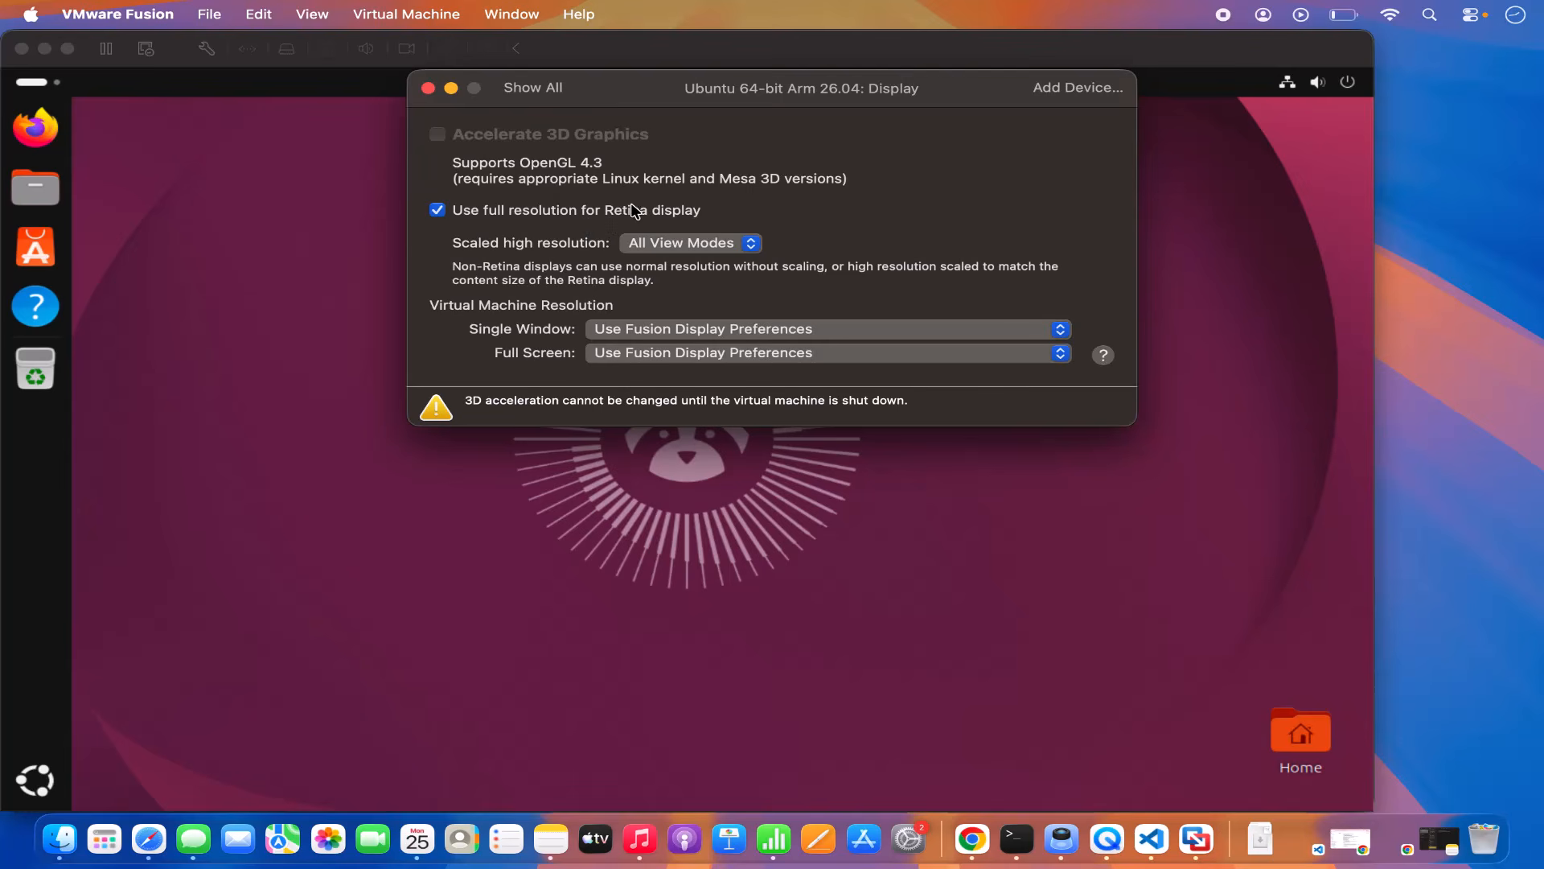
{"action": "left_click", "coordinate": [545, 93]}
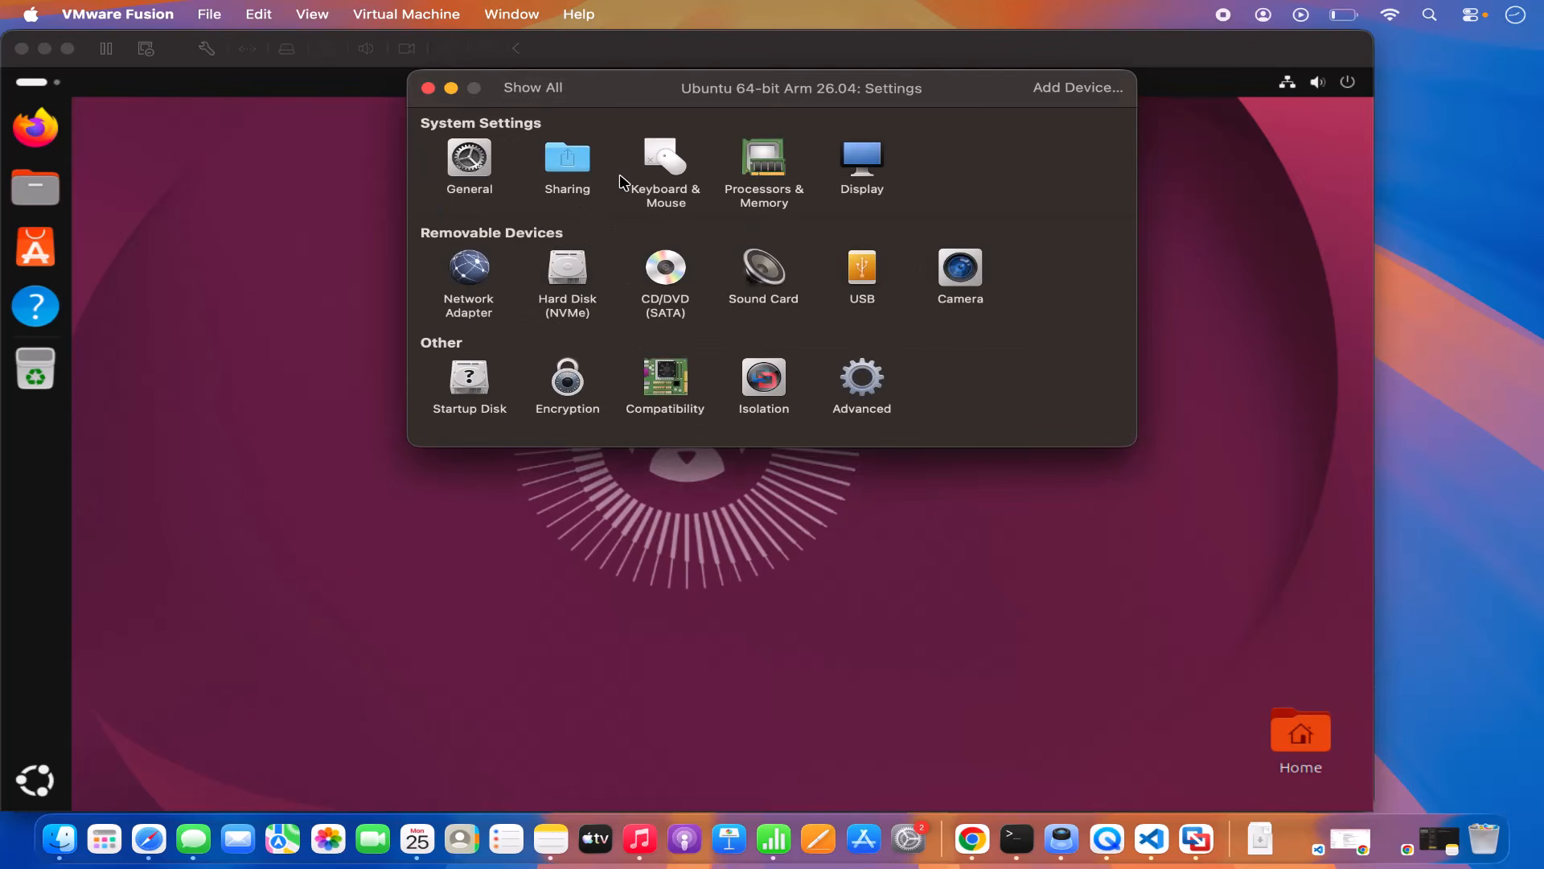
Step: Review the 20 GB NVMe hard disk and Advanced options, then close the settings window
{"action": "left_click", "coordinate": [580, 278]}
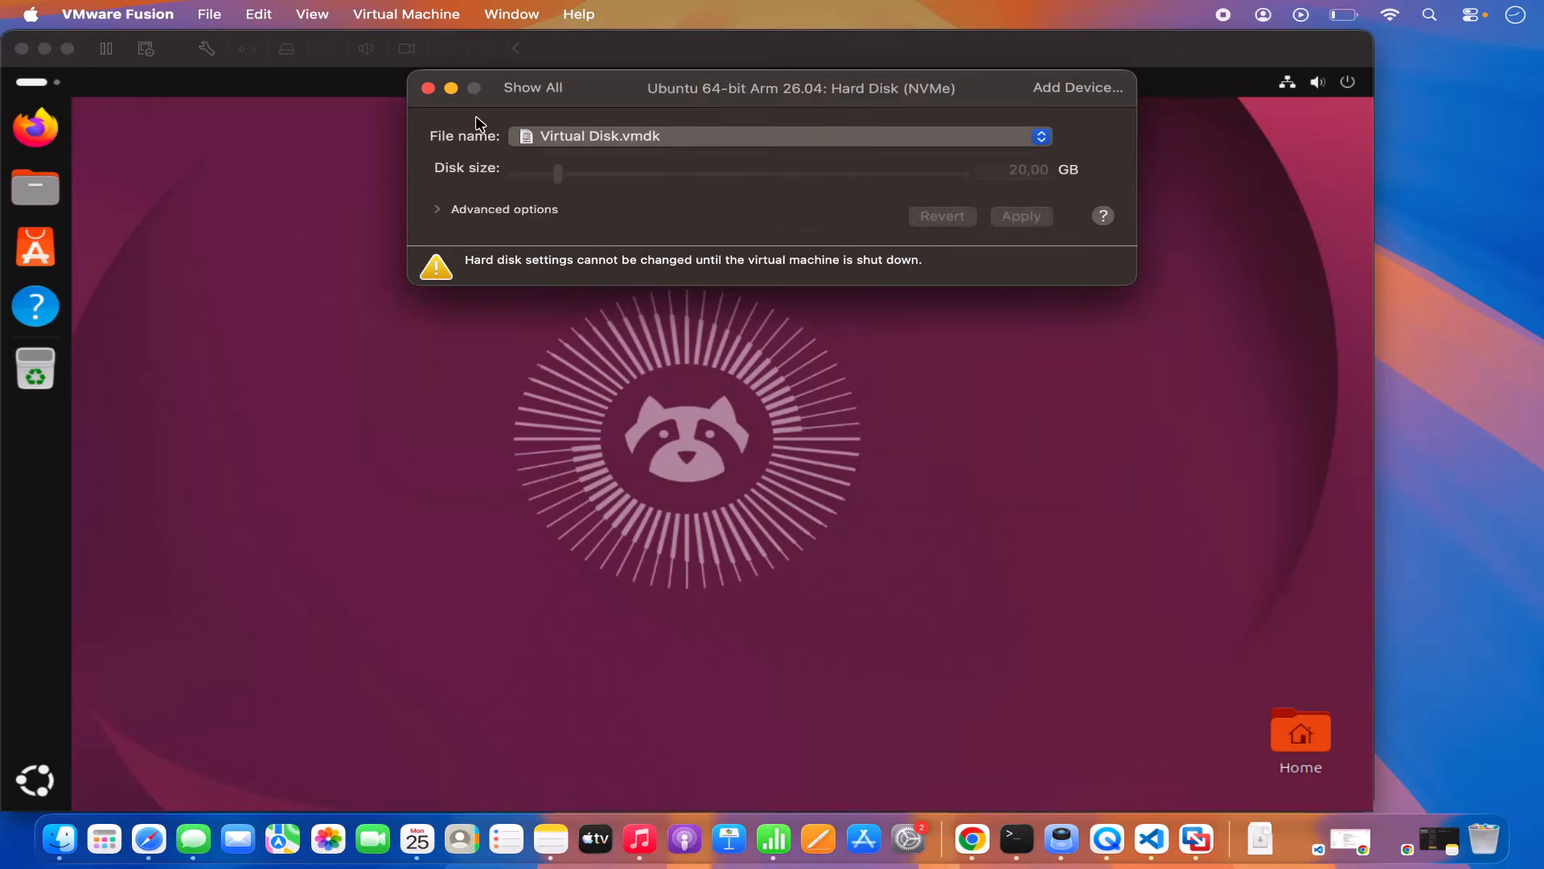
{"action": "left_click", "coordinate": [533, 87]}
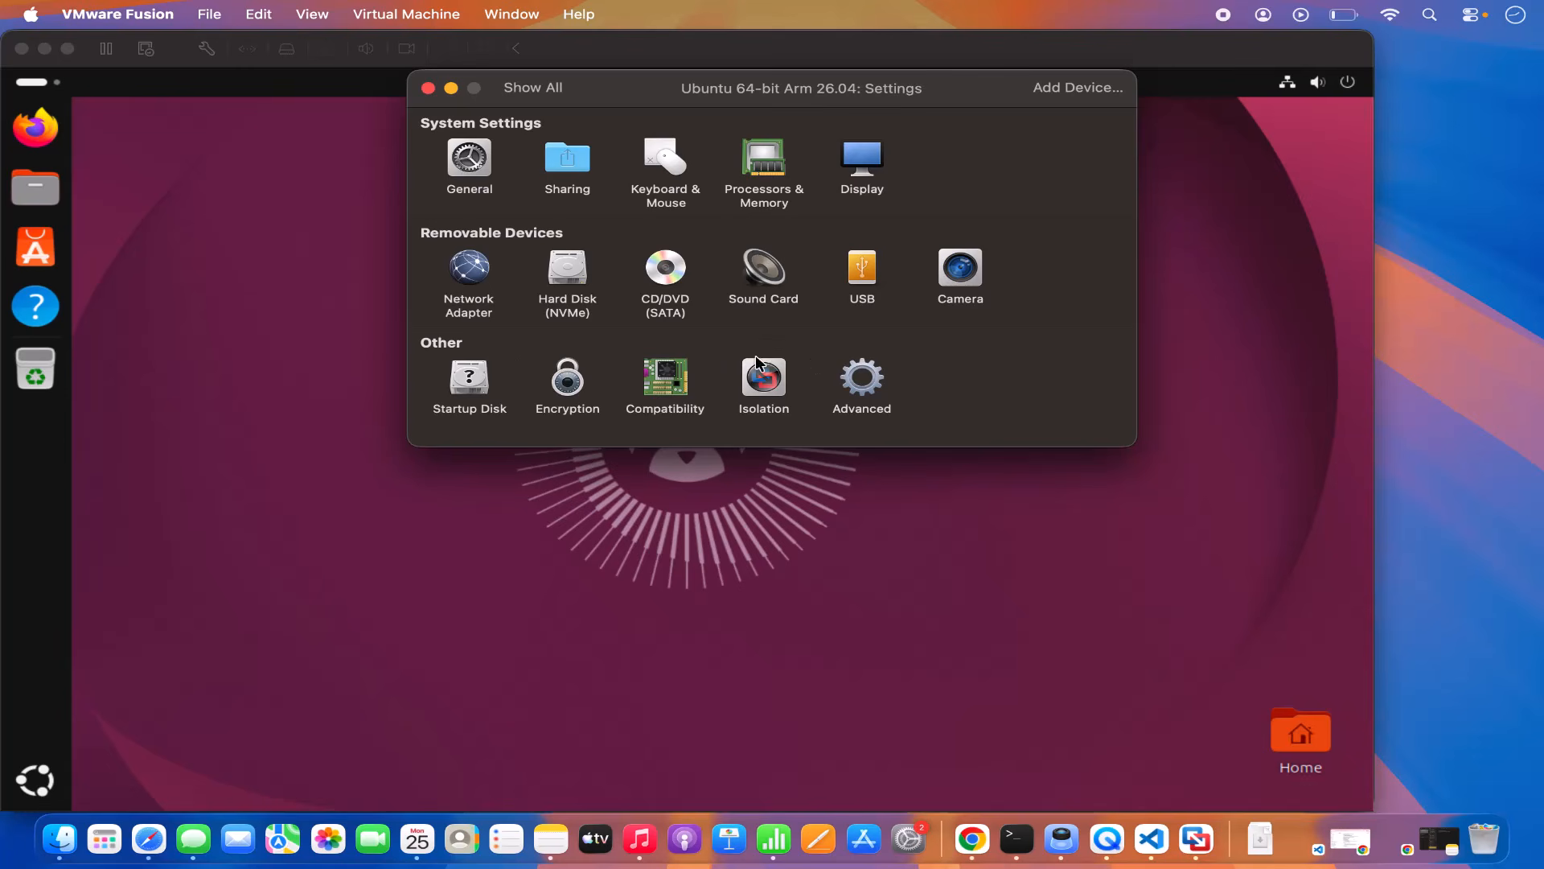
{"action": "left_click", "coordinate": [853, 391]}
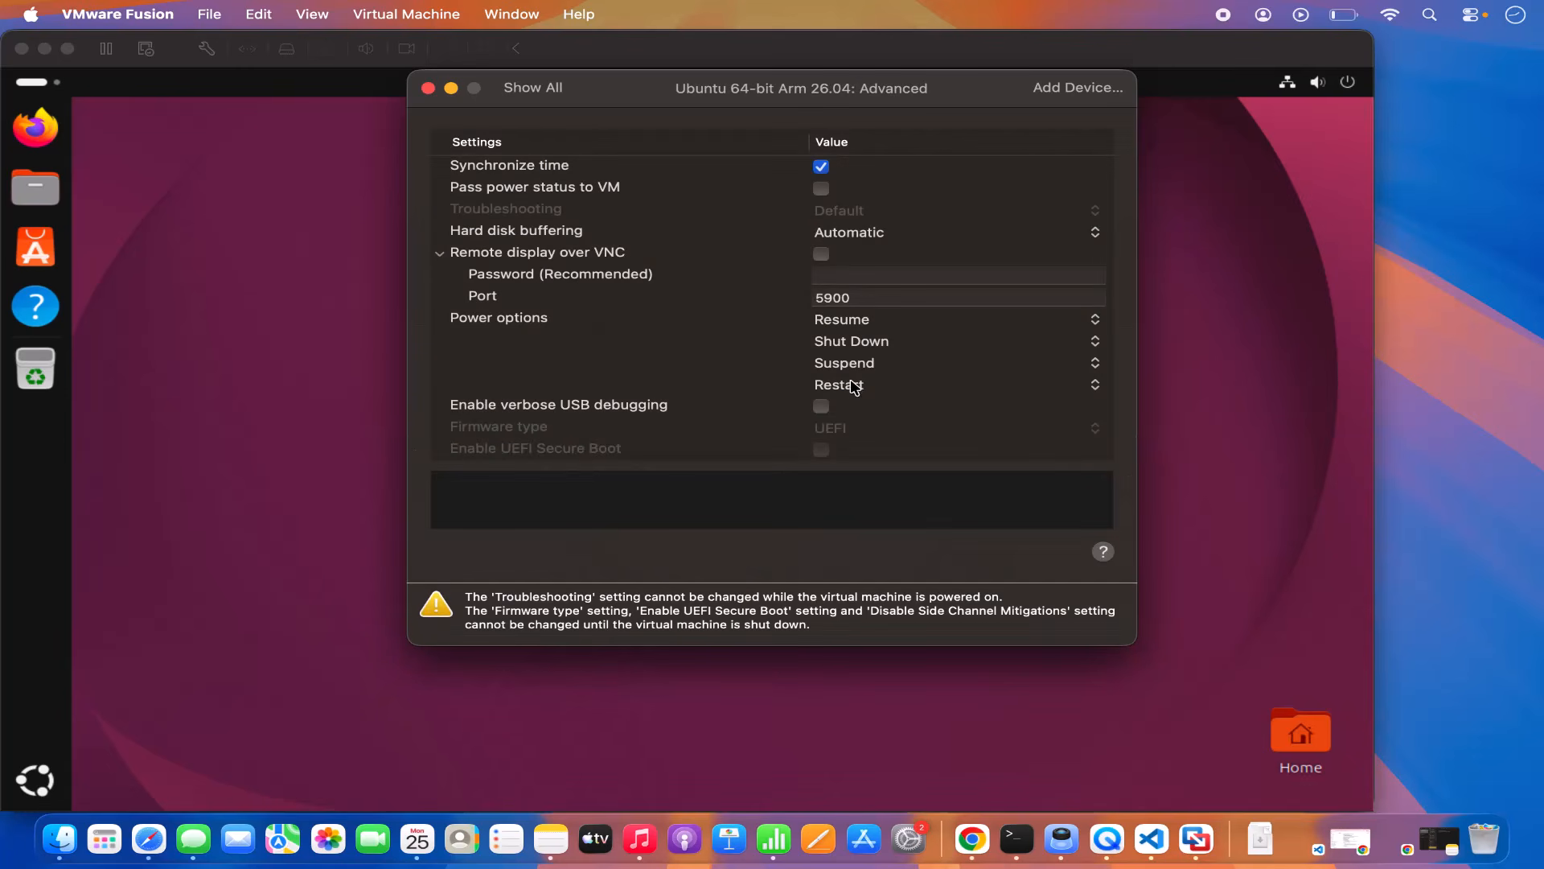
{"action": "scroll", "coordinate": [785, 363], "scroll_direction": "down", "scroll_amount": 1}
{"action": "left_click", "coordinate": [428, 88]}
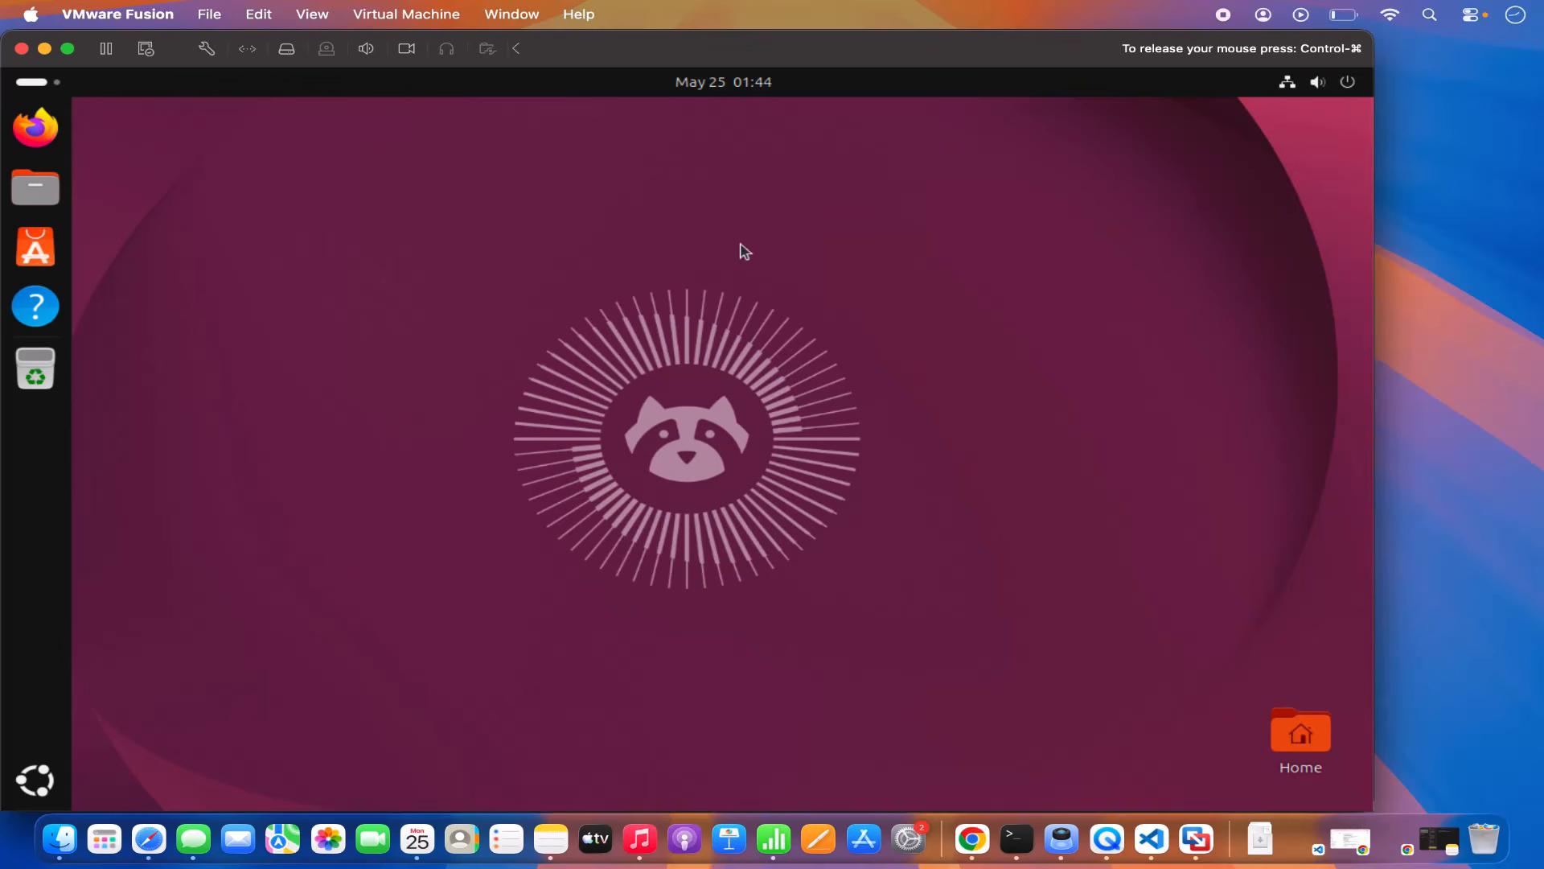